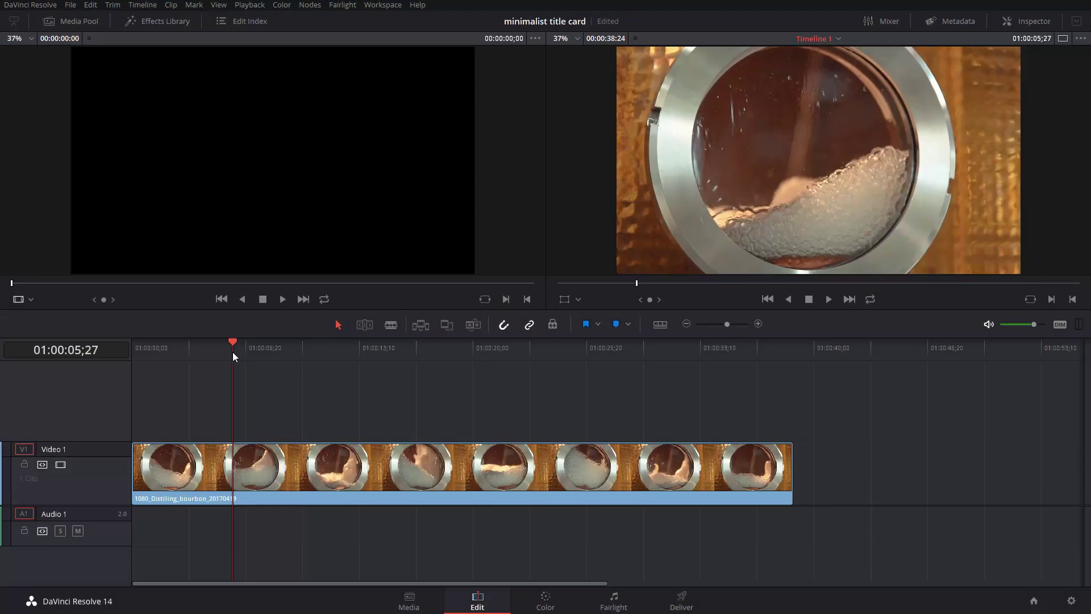
# - Split the bourbon clip on Video 1 at 01:00:16;18 and again four seconds on, at 01:00:20;18
pyautogui.moveTo(409, 348); pyautogui.dragTo(415, 347)
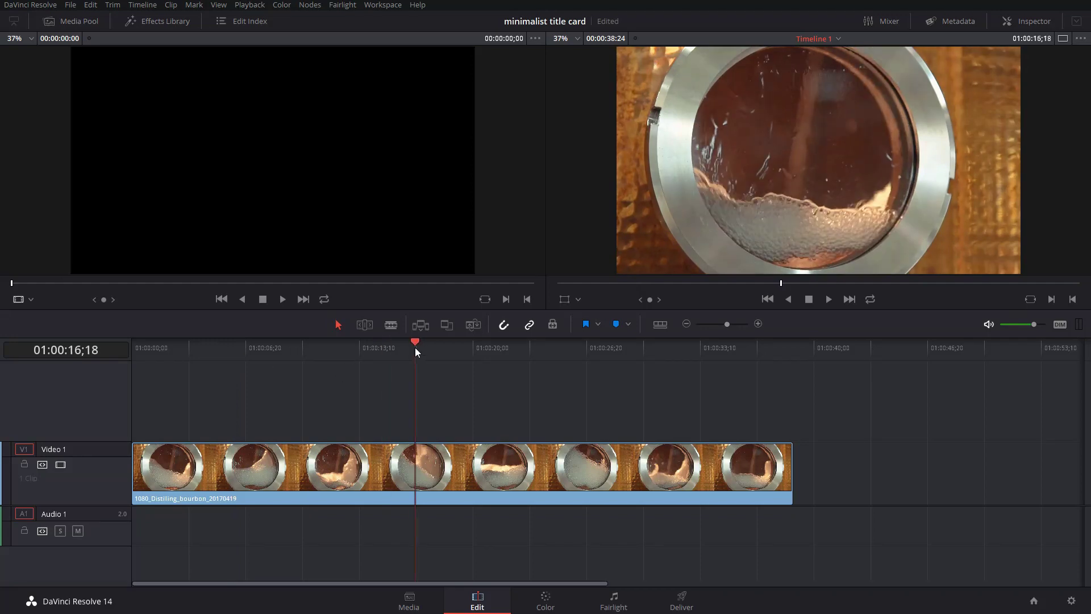
pyautogui.hotkey('ctrl', 'b')
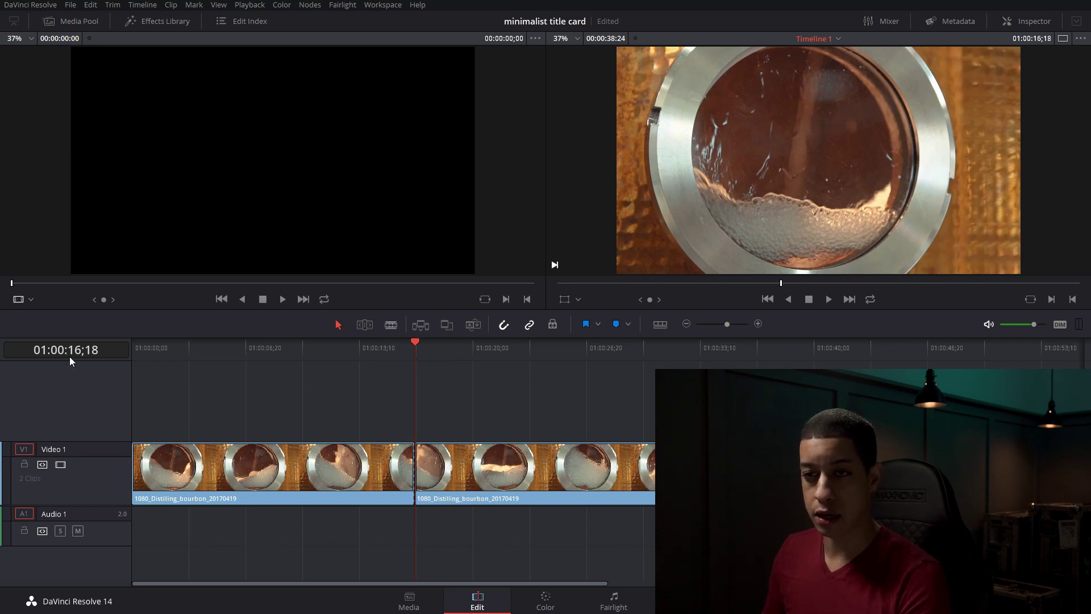
pyautogui.moveTo(417, 345)
pyautogui.mouseDown()
pyautogui.moveTo(442, 344)
pyautogui.moveTo(401, 345)
pyautogui.moveTo(413, 347)
pyautogui.mouseUp()
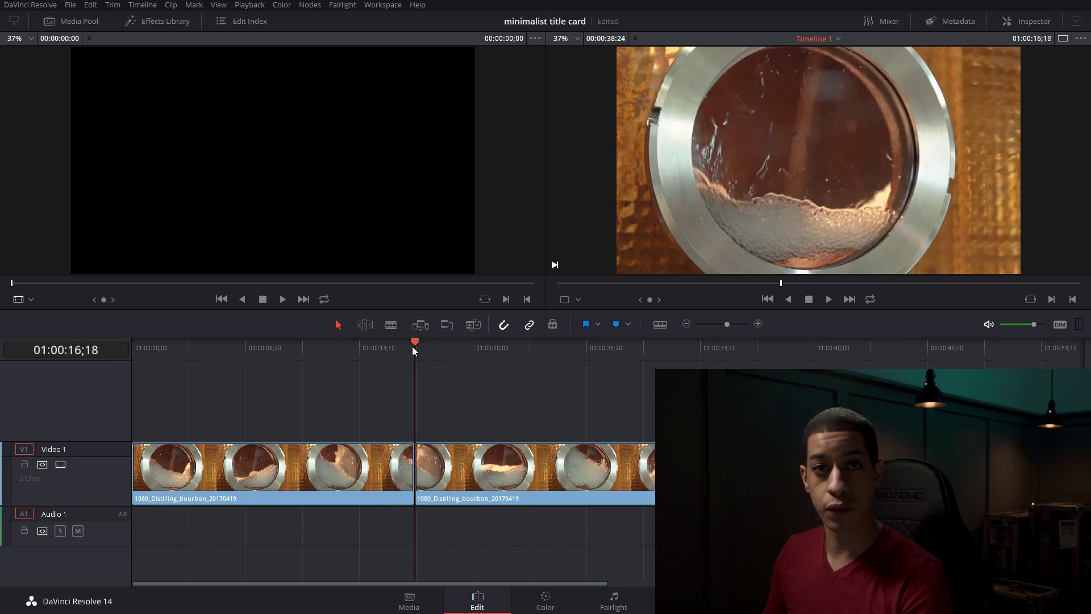
pyautogui.hotkey('shift', 'Right')
pyautogui.hotkey('shift', 'Right')
pyautogui.hotkey('shift', 'Right')
pyautogui.hotkey('shift', 'Right')
pyautogui.hotkey('ctrl', 'b')
# - Turn the four-second middle clip into a Fusion Connect clip named Fusion Clip 1, DPX with RGB 10 bits, and open it in Fusion
pyautogui.click(454, 469)
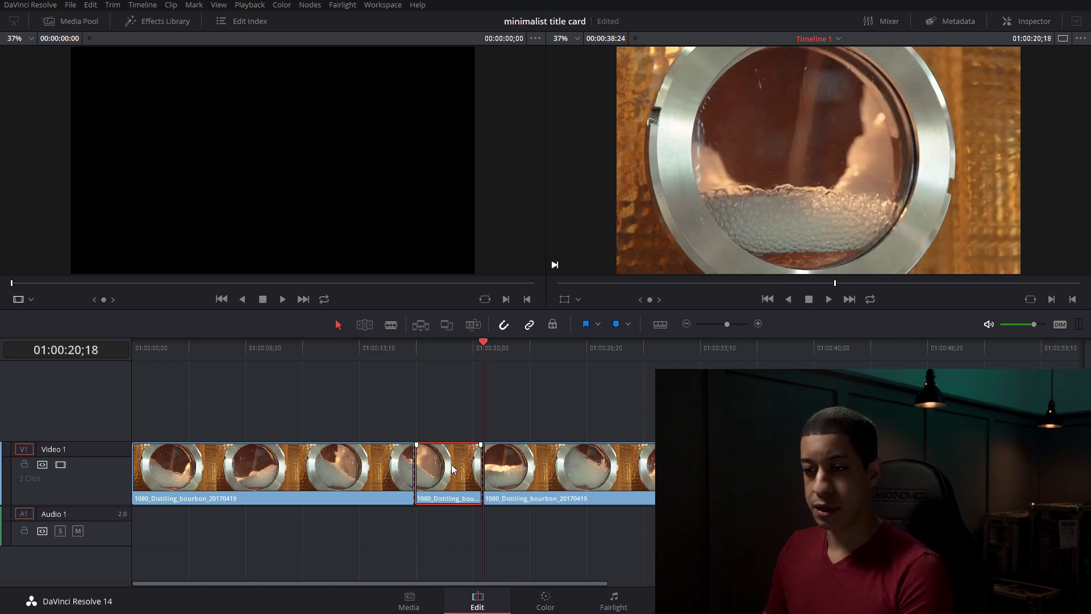
pyautogui.rightClick(453, 467)
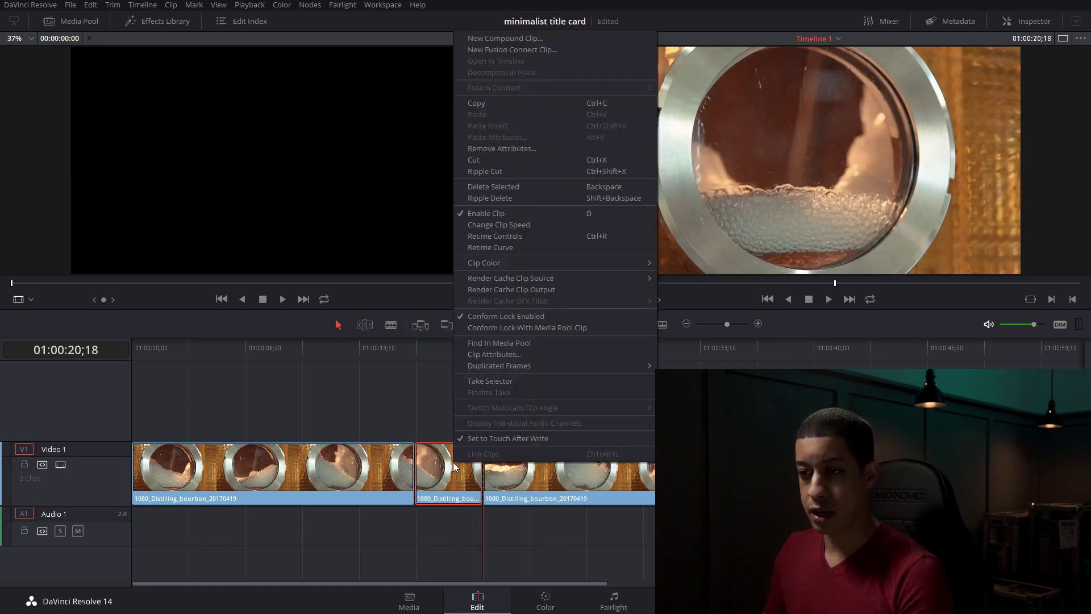
pyautogui.click(516, 50)
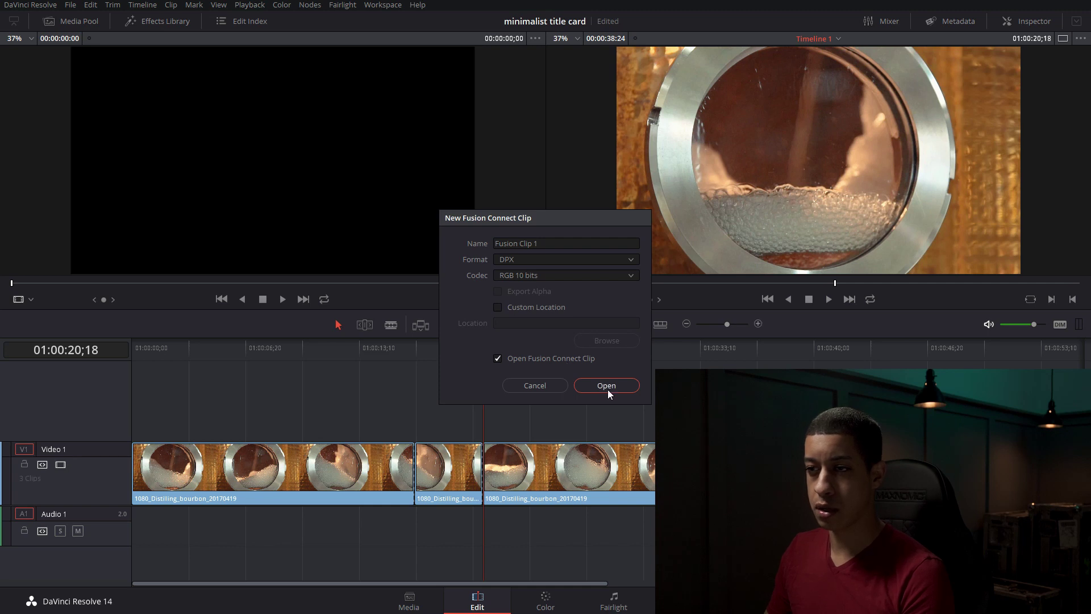
pyautogui.click(606, 386)
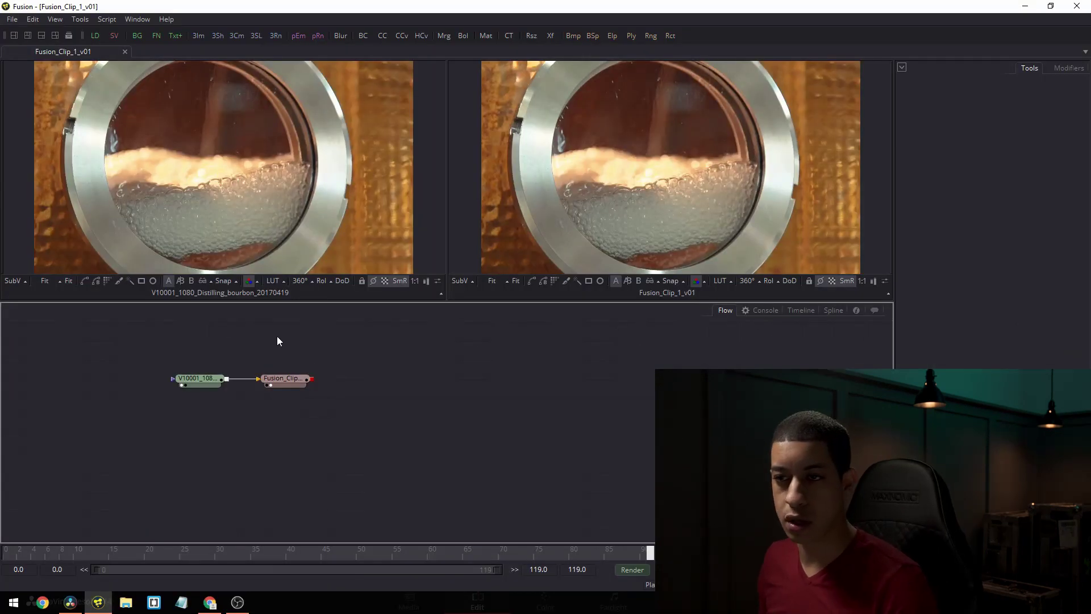
# - Move the clip loader and output nodes together to the far side of the flow to free up workspace
pyautogui.moveTo(338, 356); pyautogui.dragTo(124, 397)
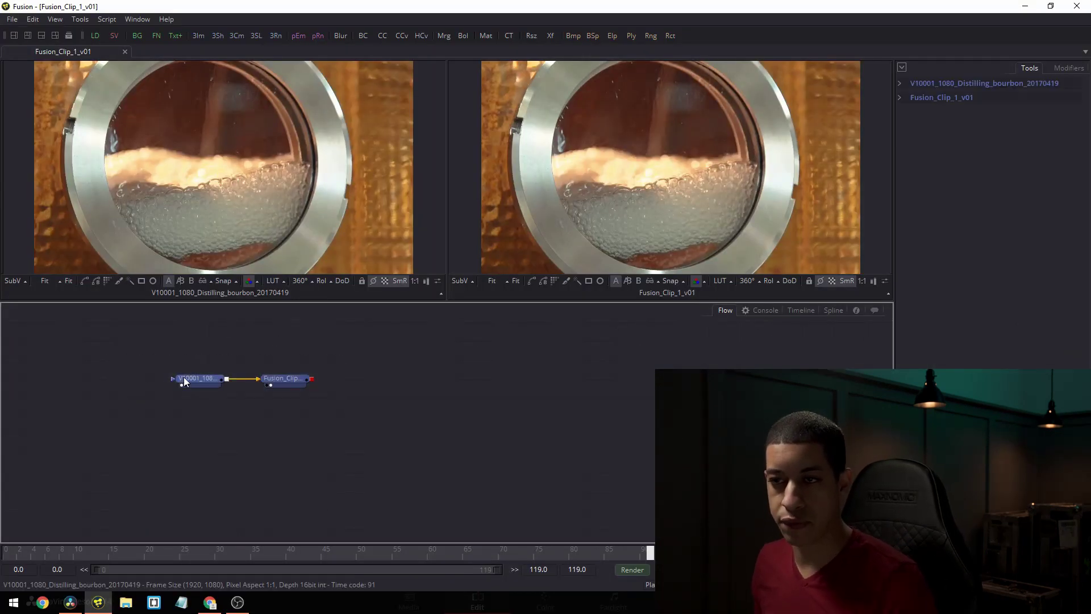
pyautogui.moveTo(186, 377); pyautogui.dragTo(697, 350)
pyautogui.click(698, 352)
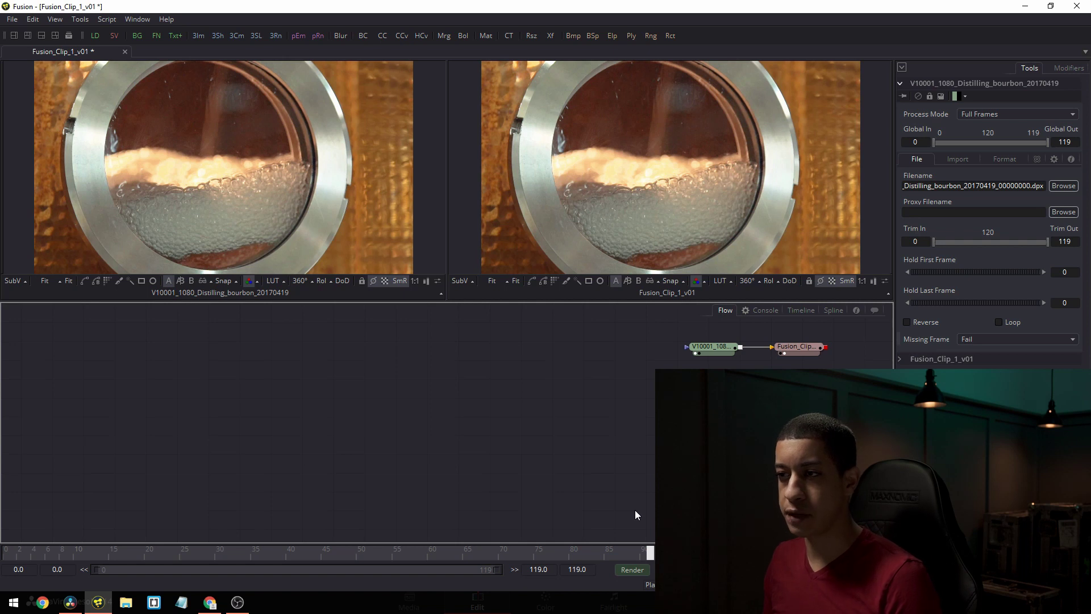
pyautogui.hotkey('ctrl', 'space')
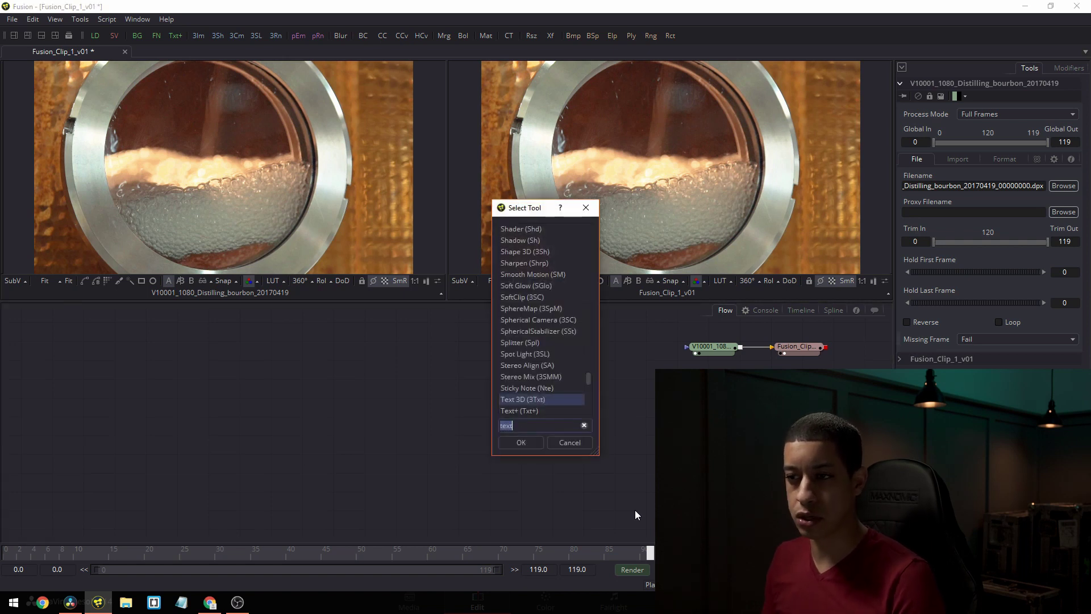
pyautogui.write('text')
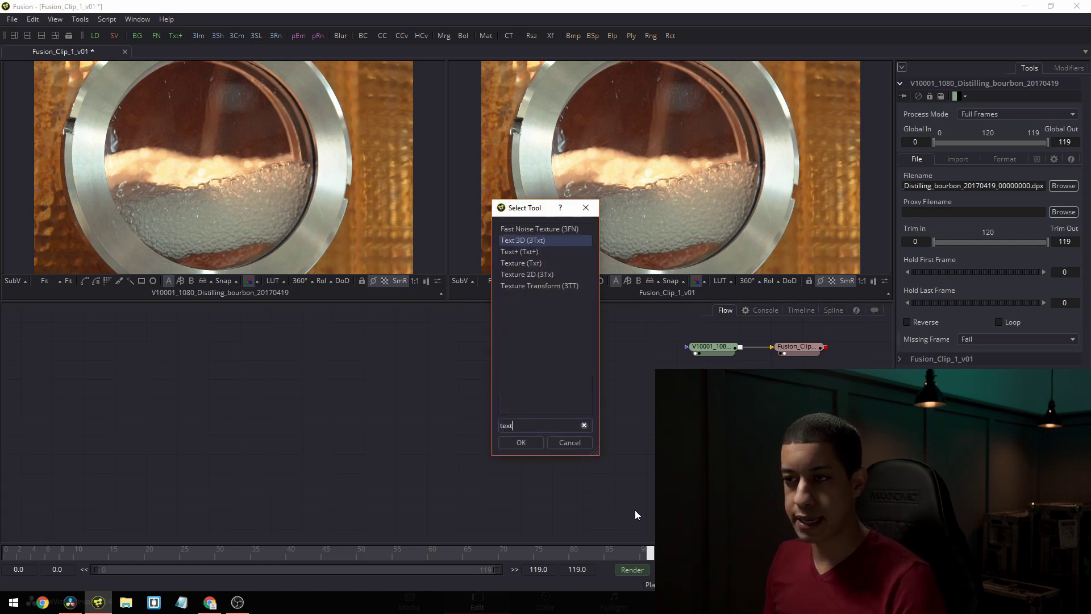
pyautogui.press('Return')
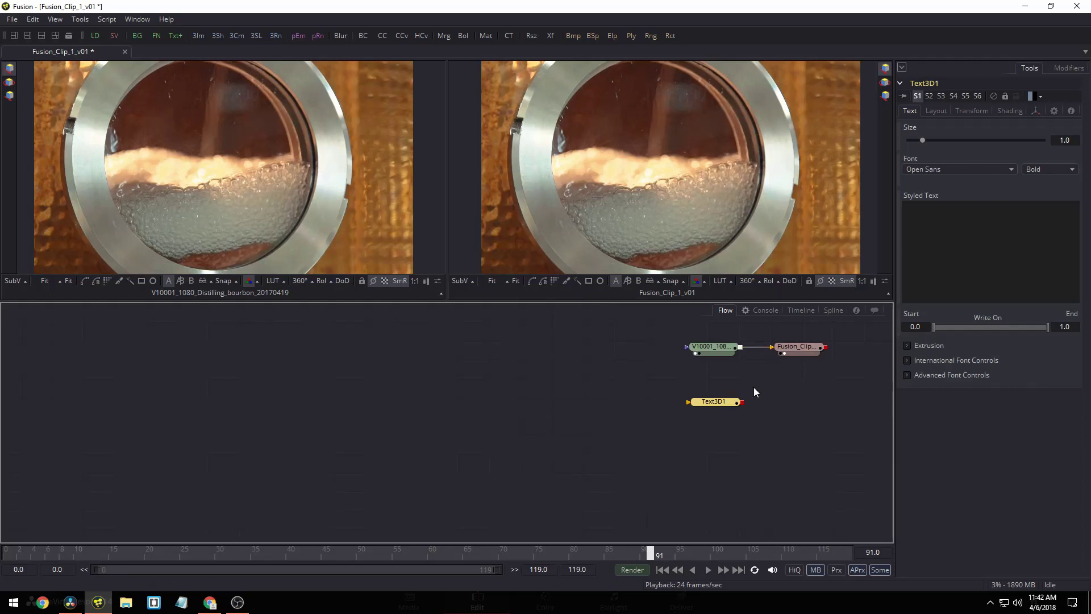
pyautogui.press('Delete')
# - Add a Text+ node reading JAYARETV and show it in the viewer that displays the source clip
pyautogui.hotkey('ctrl', 'space')
pyautogui.press('Down')
pyautogui.press('Return')
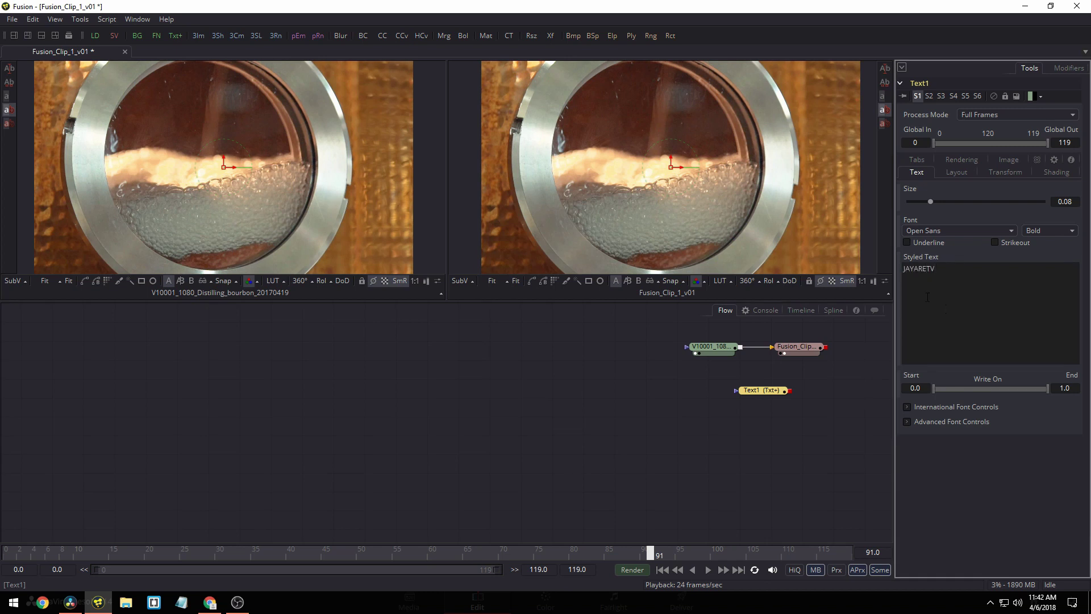
pyautogui.click(322, 332)
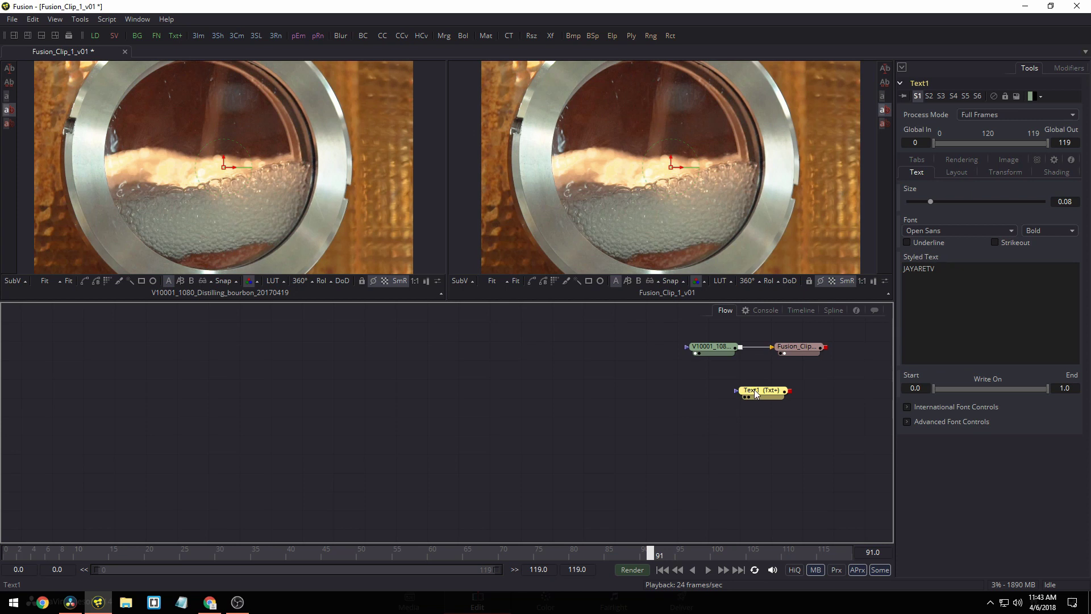
pyautogui.moveTo(759, 396); pyautogui.dragTo(260, 184)
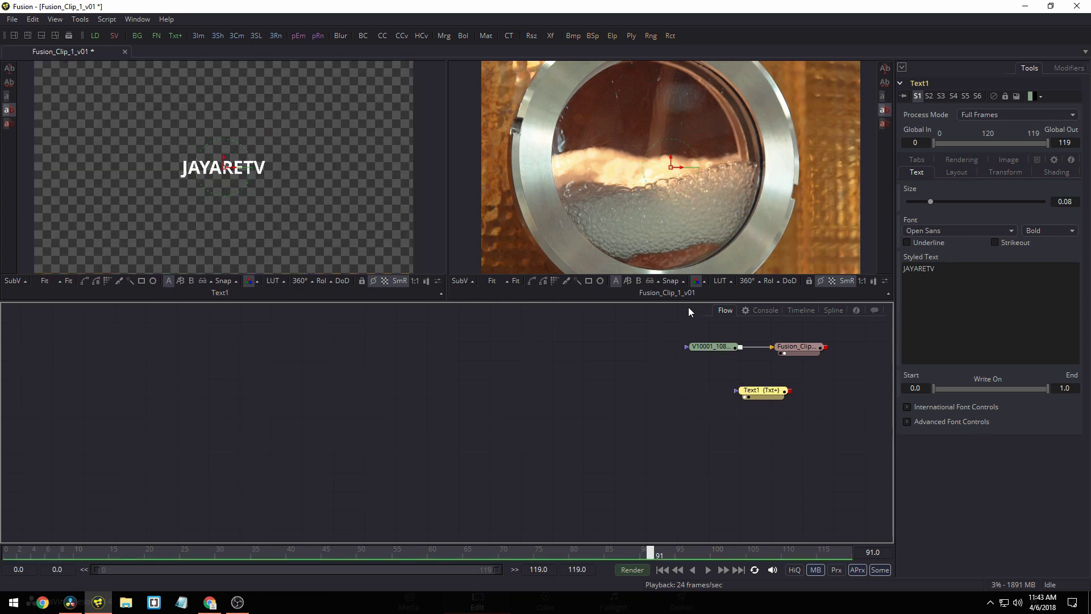
# - Set the JAYARETV title's font to Anton and its size to 0.1026
pyautogui.click(962, 230)
pyautogui.scroll(10, 960, 218)
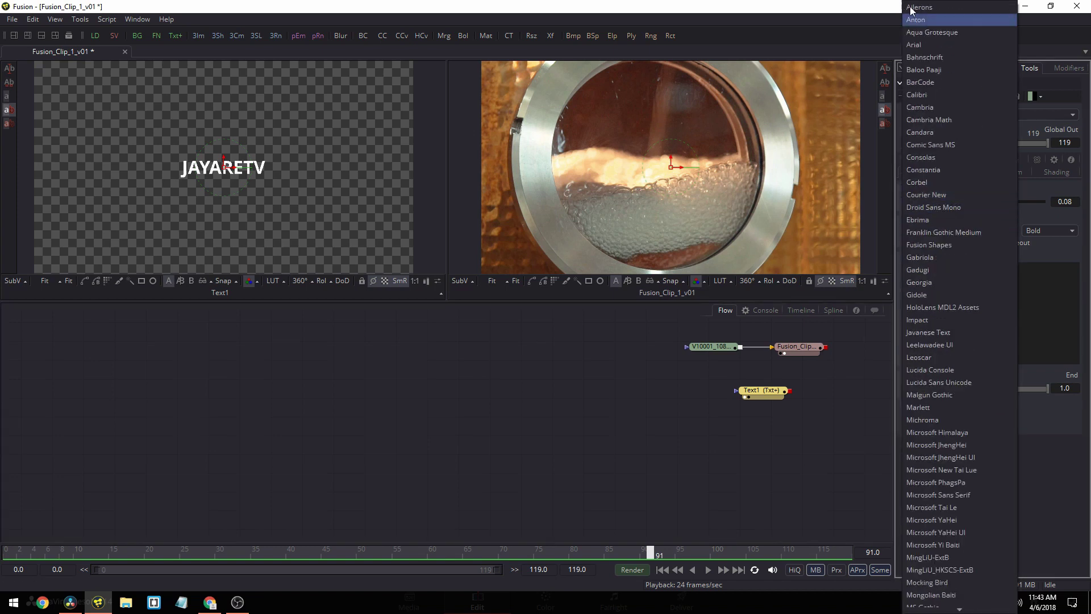
pyautogui.click(932, 20)
pyautogui.moveTo(934, 201); pyautogui.dragTo(943, 204)
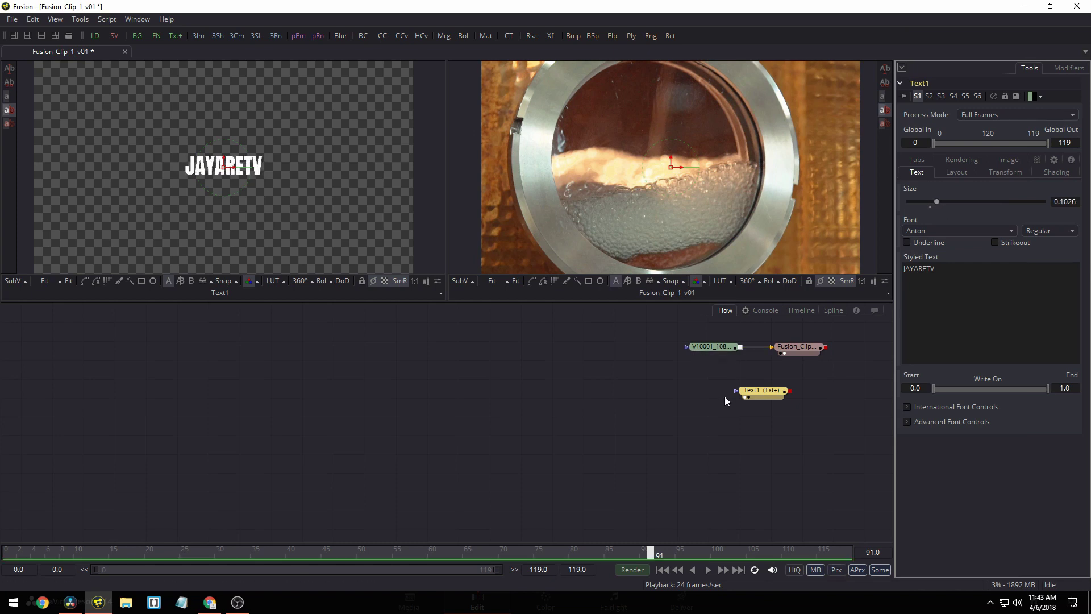
# - Merge the JAYARETV text over the bourbon footage ahead of the output node, and space the text and merge nodes apart
pyautogui.moveTo(758, 399); pyautogui.dragTo(755, 400)
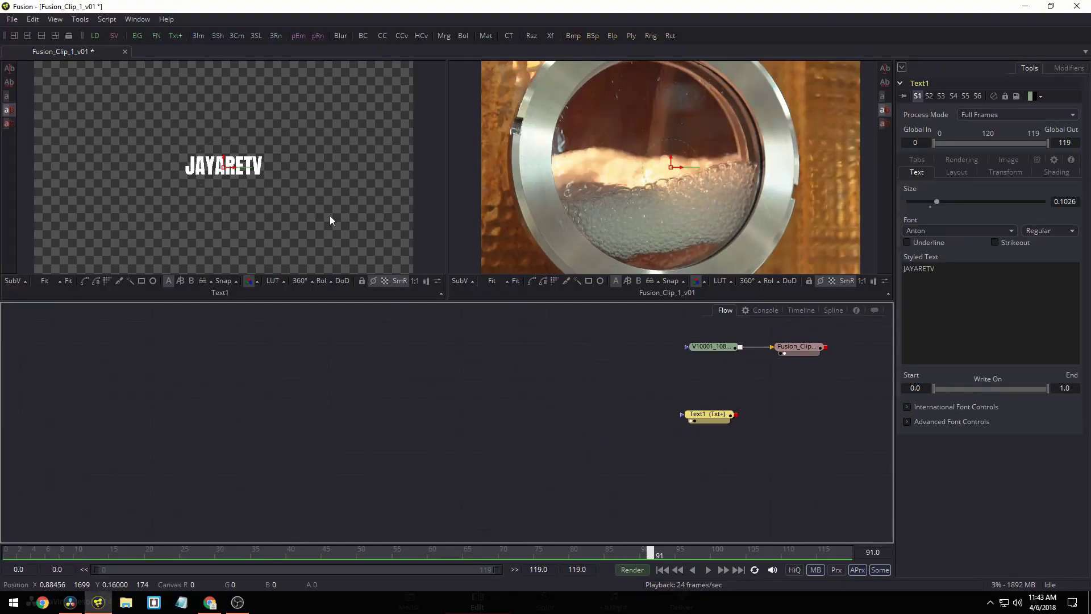
pyautogui.click(793, 426)
pyautogui.moveTo(736, 415); pyautogui.dragTo(742, 347)
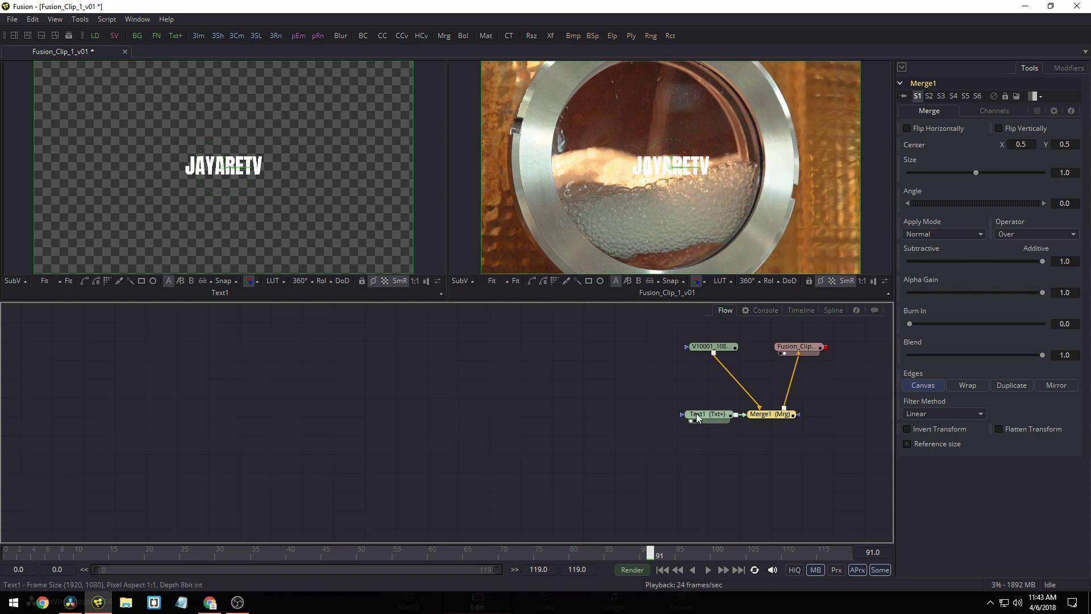
pyautogui.moveTo(698, 418); pyautogui.dragTo(643, 448)
pyautogui.moveTo(779, 421); pyautogui.dragTo(765, 426)
# - Duplicate the JAYARETV Text+ node so the copy is merged with the original
pyautogui.click(653, 444)
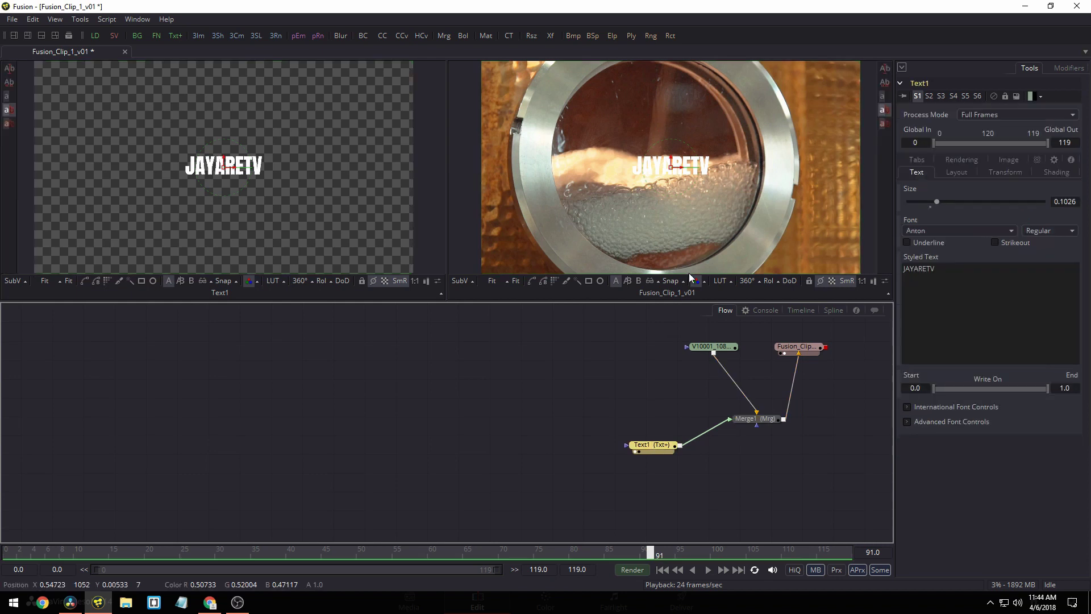
pyautogui.click(668, 465)
pyautogui.click(658, 445)
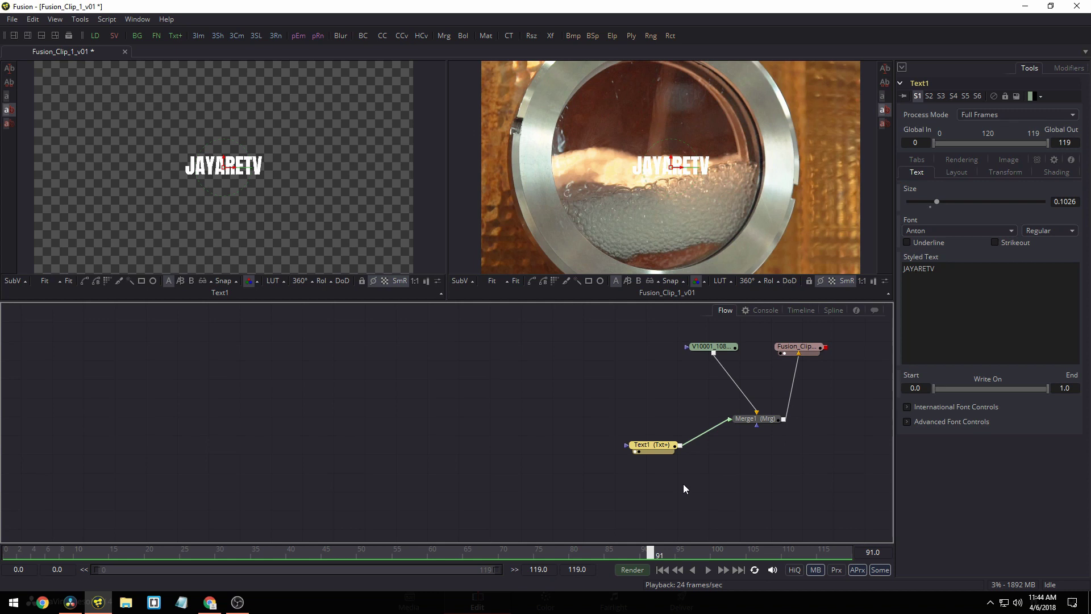
pyautogui.hotkey('ctrl', 'v')
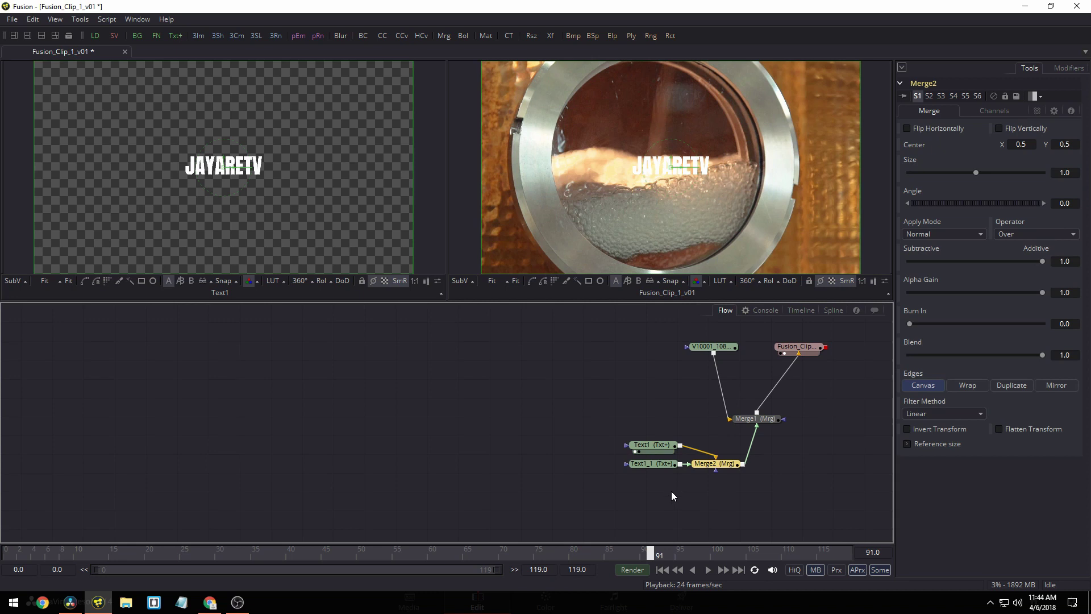
# - Rearrange the flow with both text nodes and their merge grouped away from the footage, and the footage merge beneath the output node
pyautogui.moveTo(662, 464); pyautogui.dragTo(661, 486)
pyautogui.click(721, 465)
pyautogui.moveTo(743, 417); pyautogui.dragTo(801, 369)
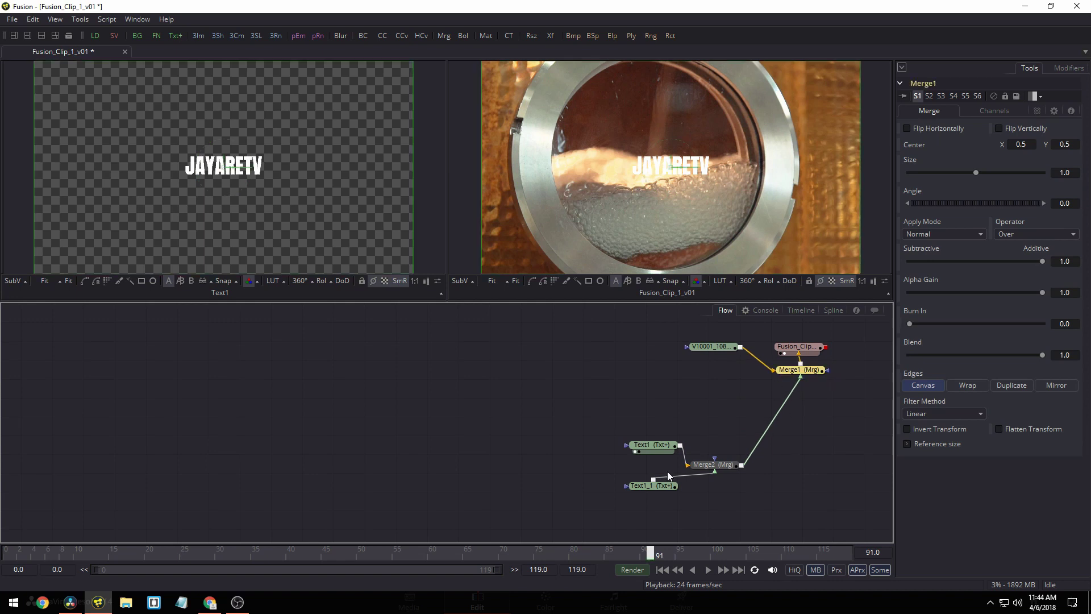
pyautogui.moveTo(659, 445); pyautogui.dragTo(457, 346)
pyautogui.moveTo(711, 468); pyautogui.dragTo(515, 350)
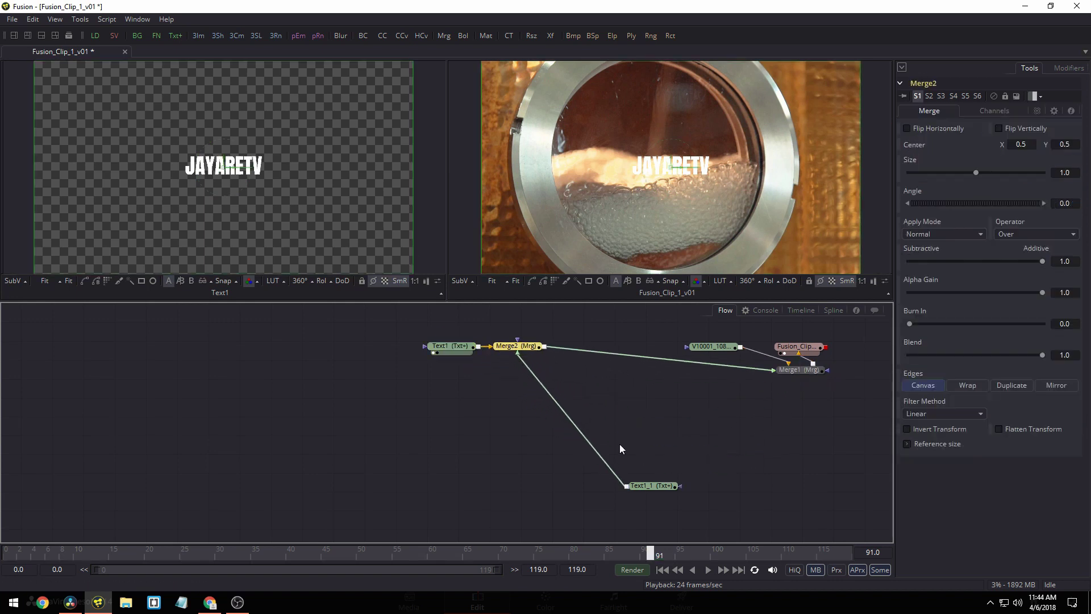
pyautogui.moveTo(657, 487); pyautogui.dragTo(455, 363)
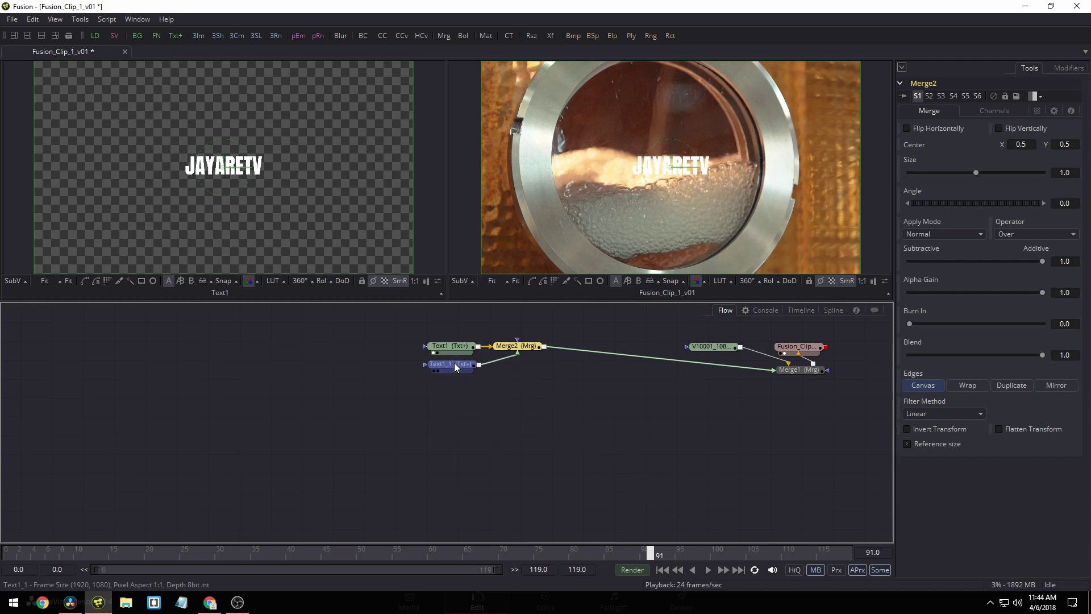
# - Change the duplicated Text+ node's styled text to FILMMAKER
pyautogui.click(455, 363)
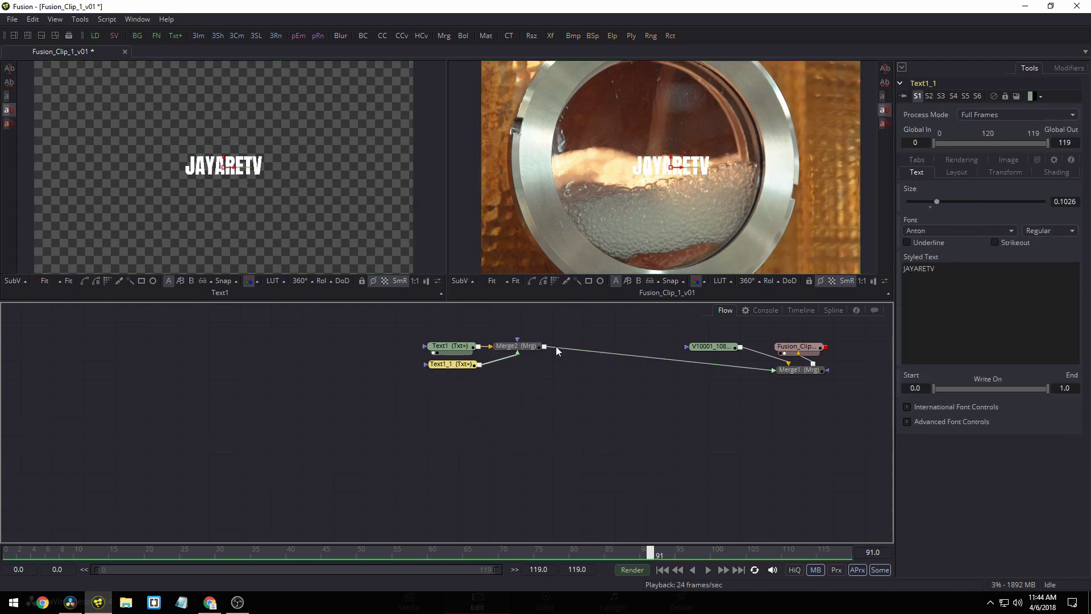
pyautogui.press('BackSpace')
pyautogui.write('=')
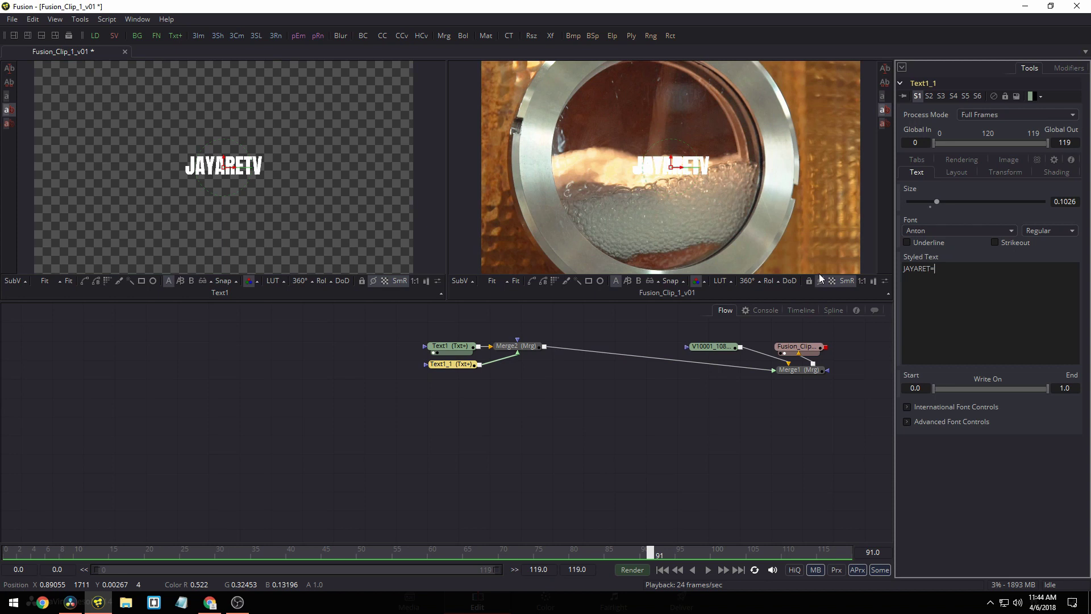
pyautogui.hotkey('ctrl', 'a')
pyautogui.write('FILMMA')
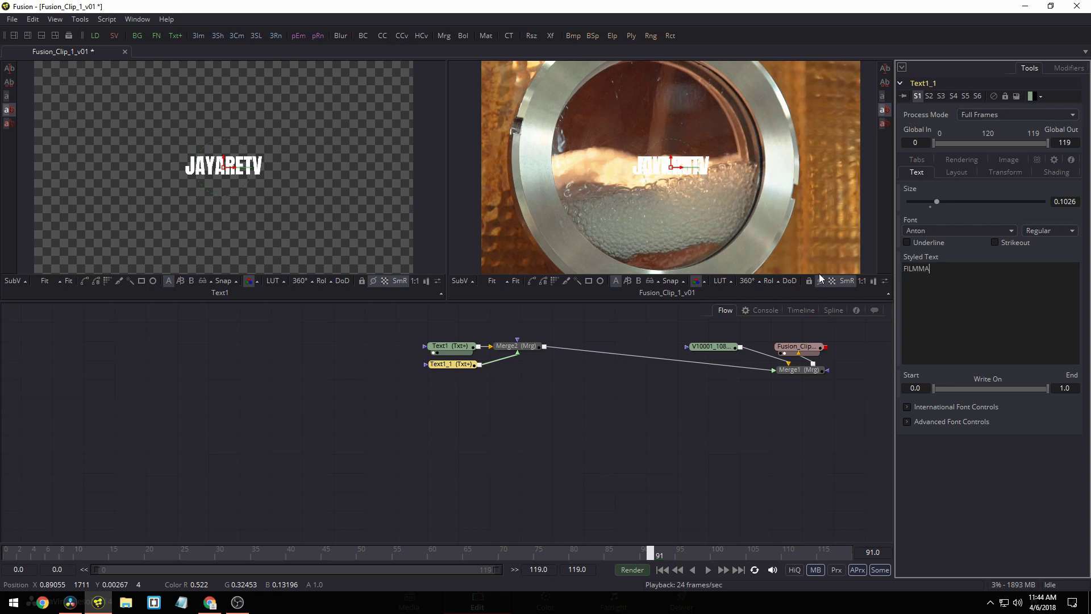
pyautogui.write('KER')
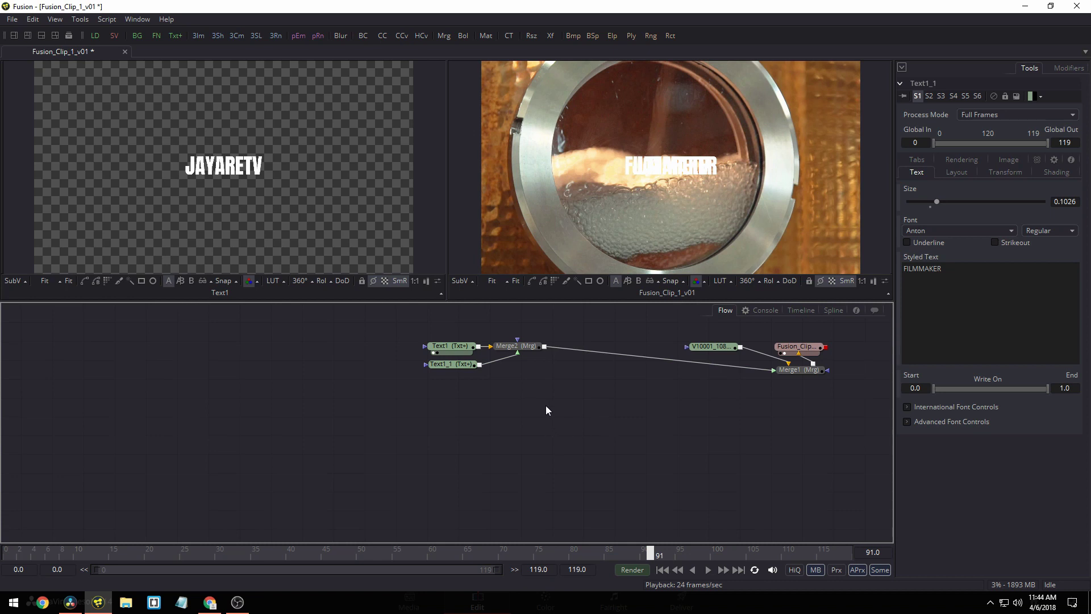
# - Add an unconnected Background node below the two text nodes in the flow
pyautogui.click(463, 364)
pyautogui.click(518, 488)
pyautogui.hotkey('ctrl', 'space')
pyautogui.write('text')
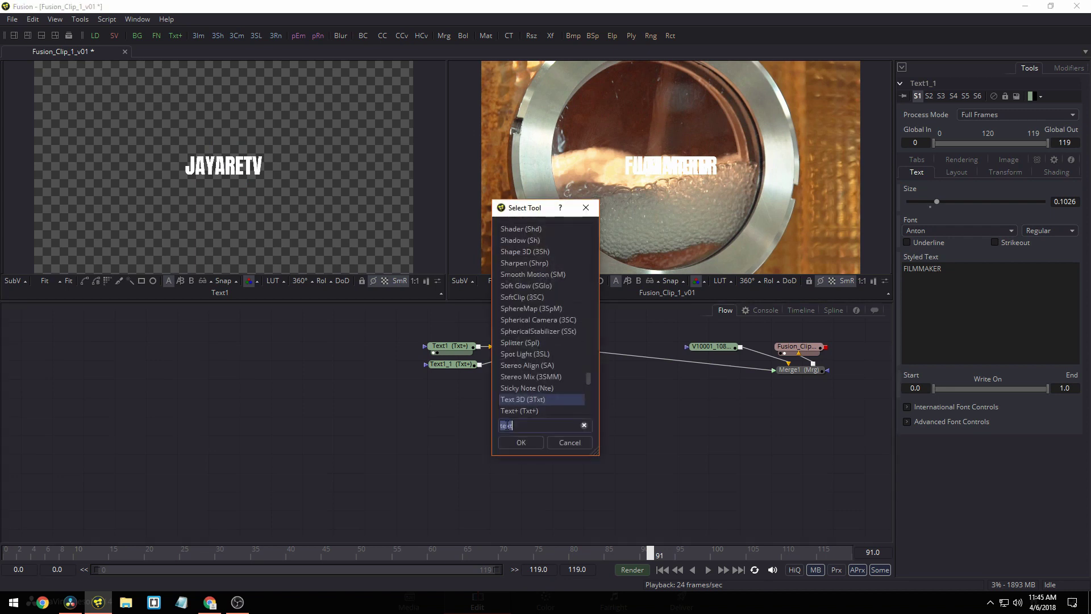
pyautogui.write('bac')
pyautogui.press('Return')
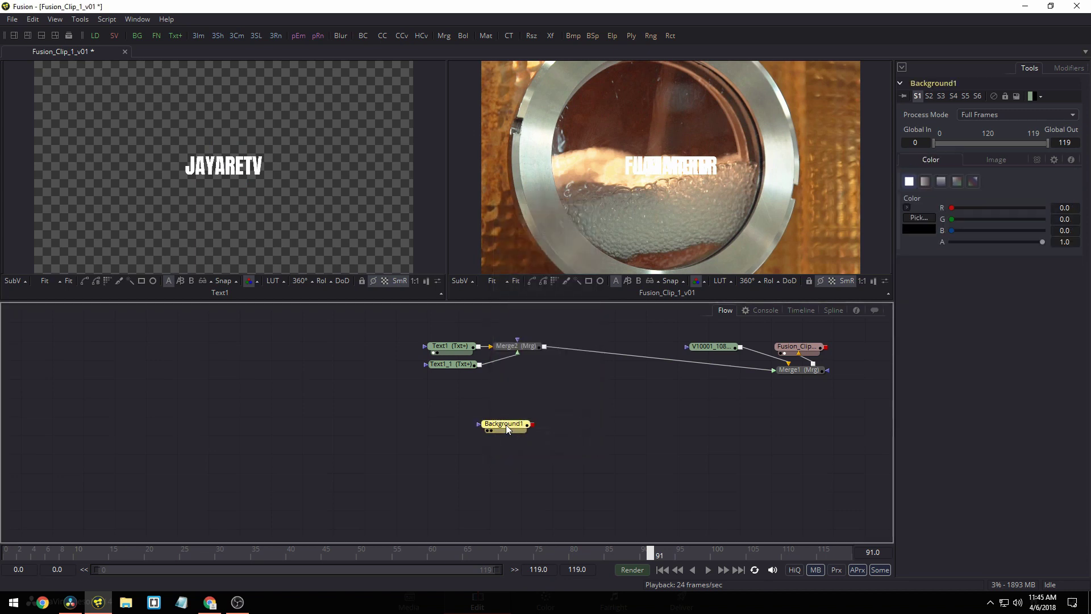
# - Mask the Background node with a Rectangle and show the masked background in the viewer displaying the JAYARETV text
pyautogui.hotkey('ctrl', 'space')
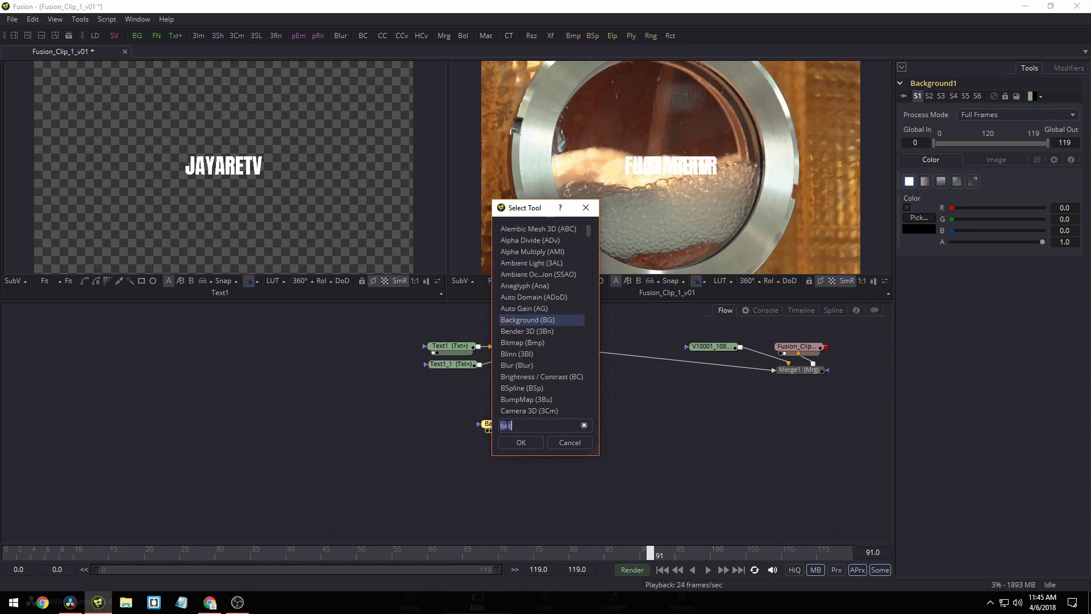
pyautogui.write('re')
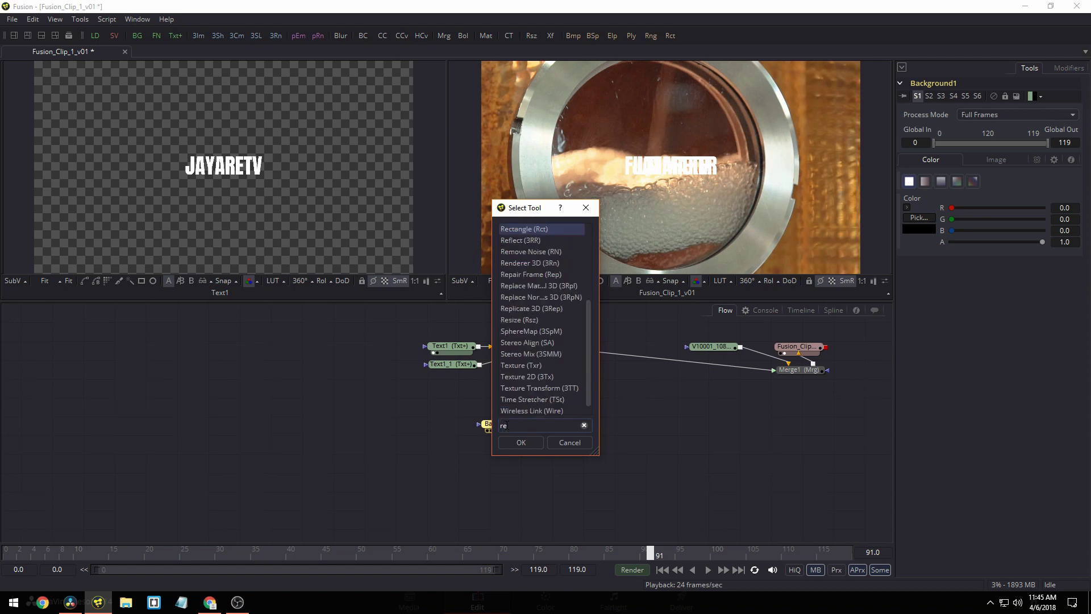
pyautogui.press('Return')
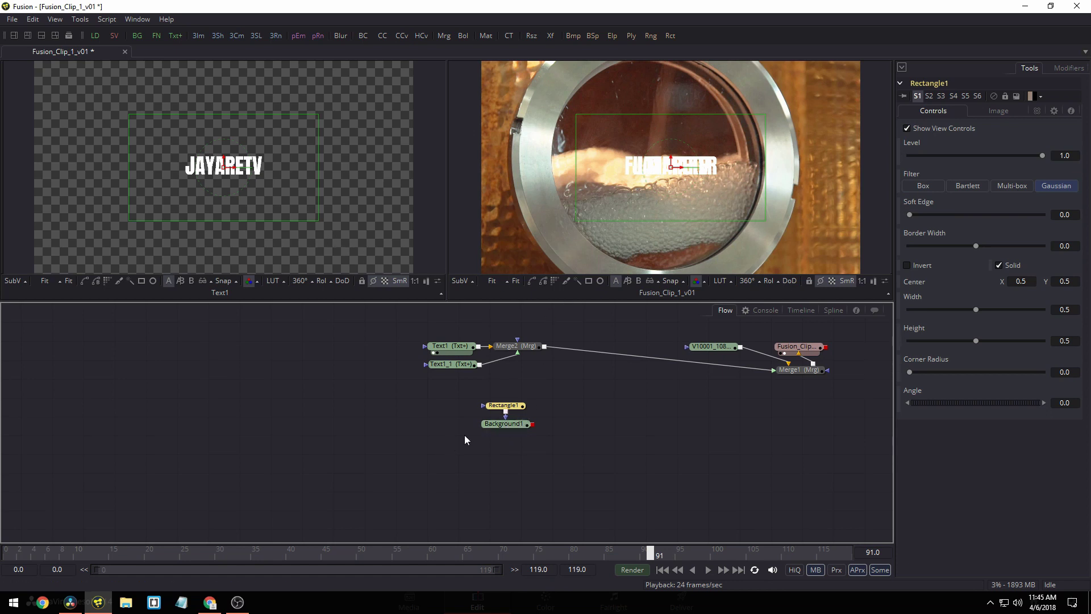
pyautogui.moveTo(496, 424); pyautogui.dragTo(208, 182)
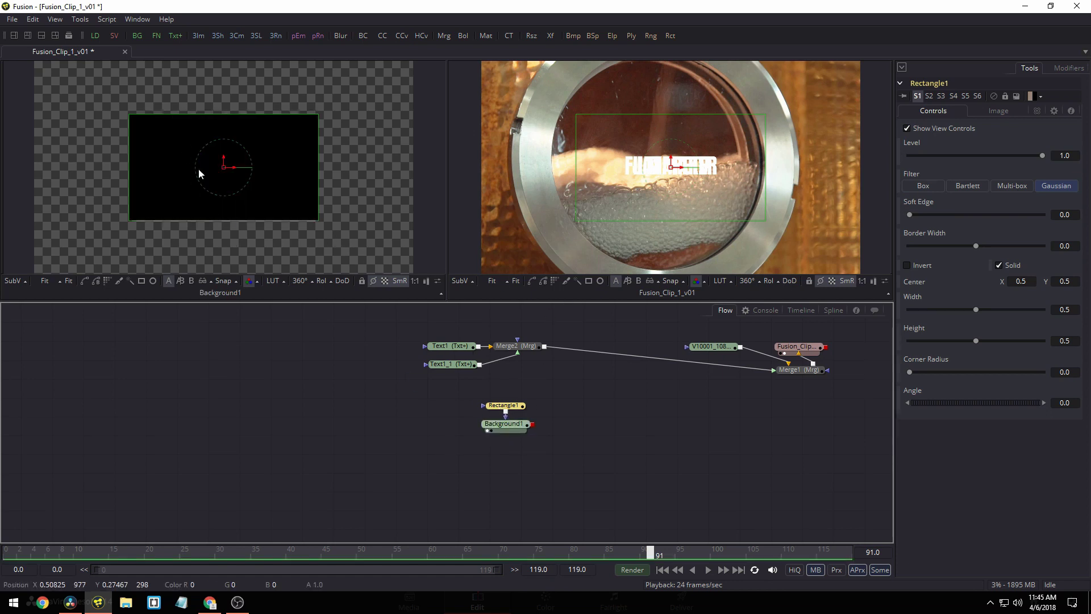
# - Change the masked Background node's colour to mid grey, #666666
pyautogui.click(495, 426)
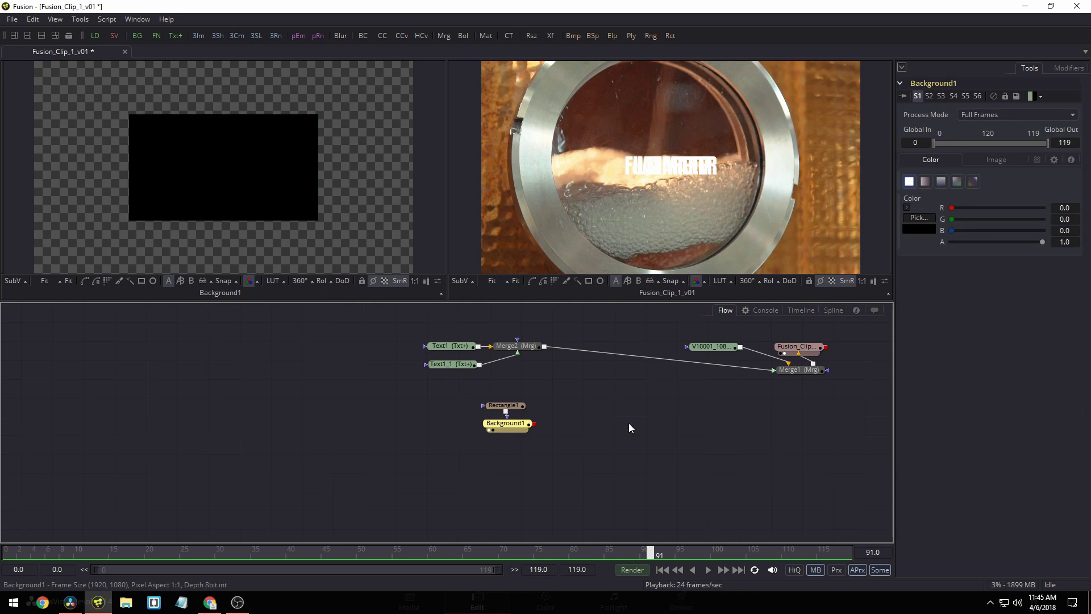
pyautogui.click(929, 227)
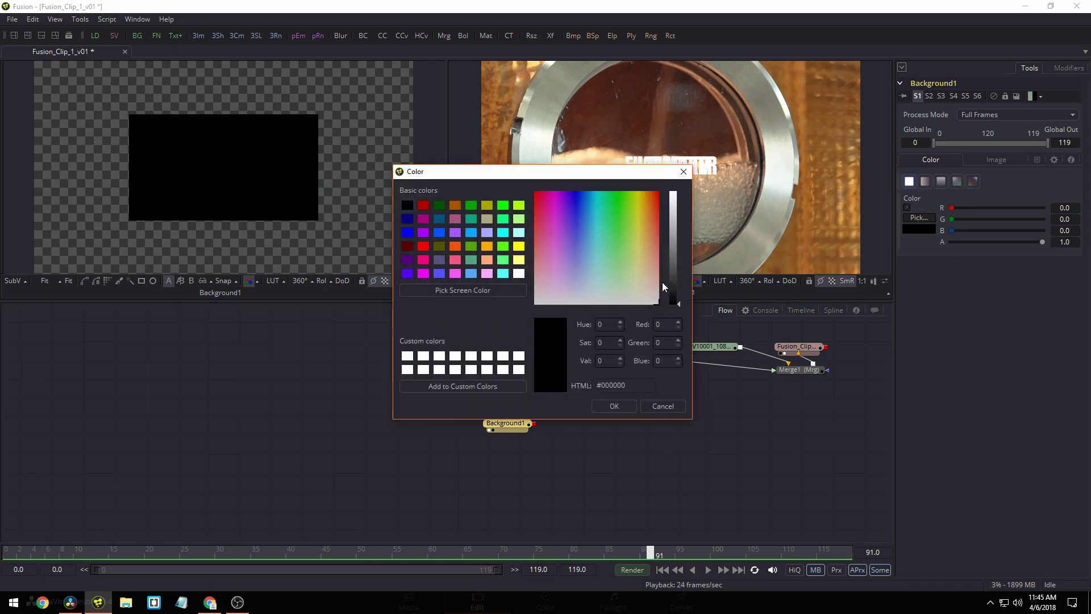
pyautogui.moveTo(675, 277); pyautogui.dragTo(674, 259)
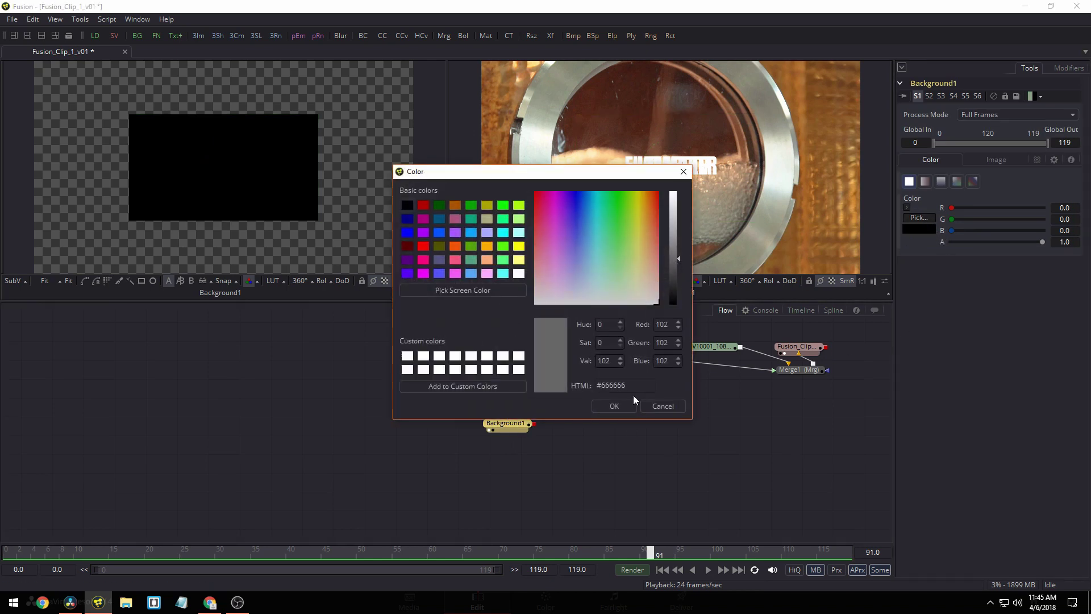
pyautogui.click(614, 406)
pyautogui.click(655, 454)
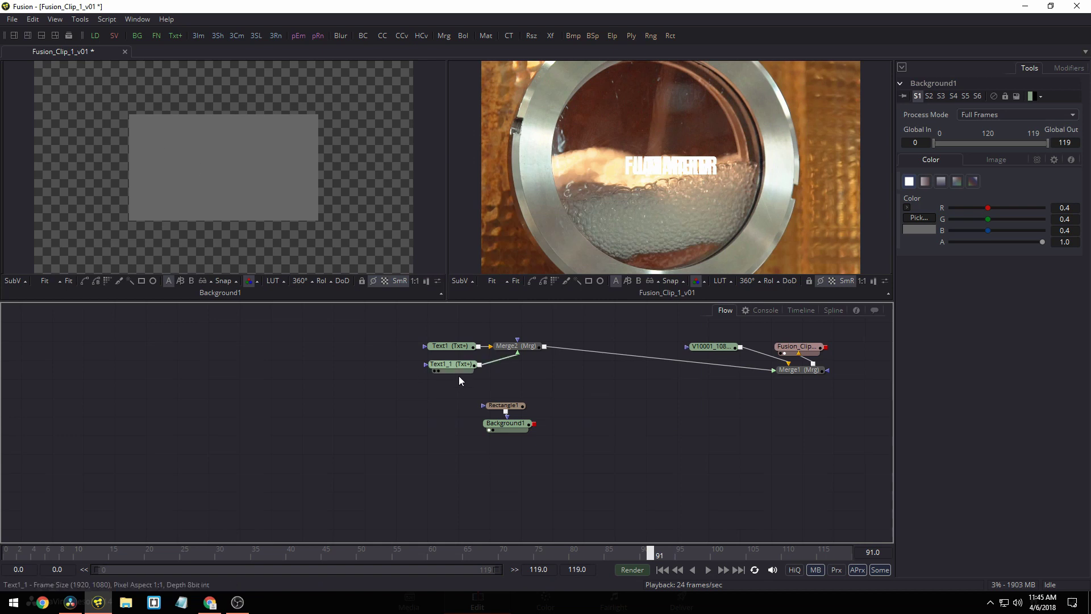
# - Thin the Background's Rectangle mask to a height of 0.026, merge the background over the combined text, and check the result full screen
pyautogui.click(518, 407)
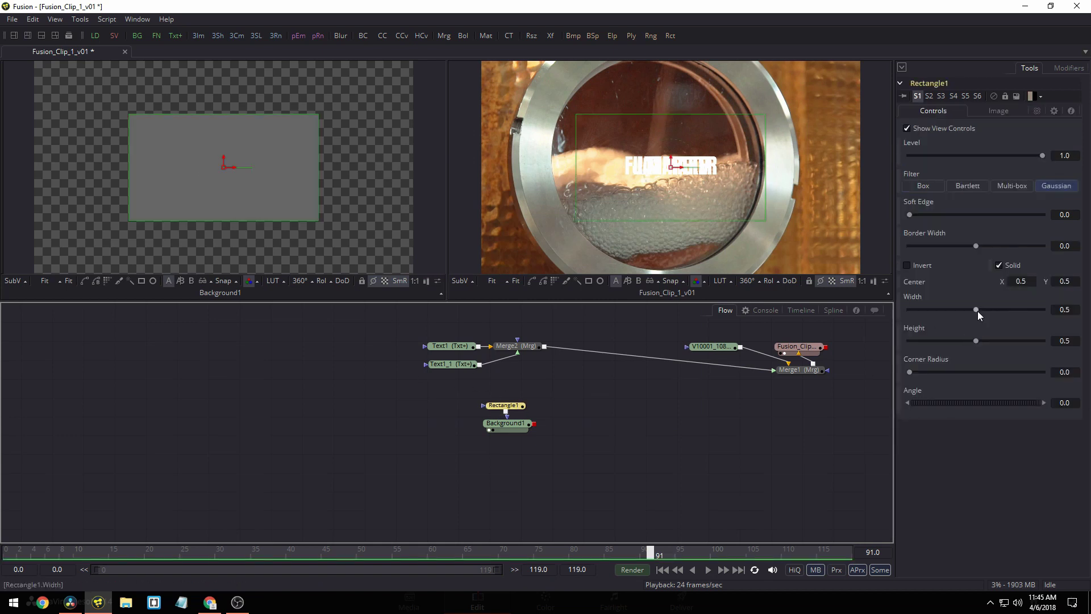
pyautogui.moveTo(977, 341); pyautogui.dragTo(915, 332)
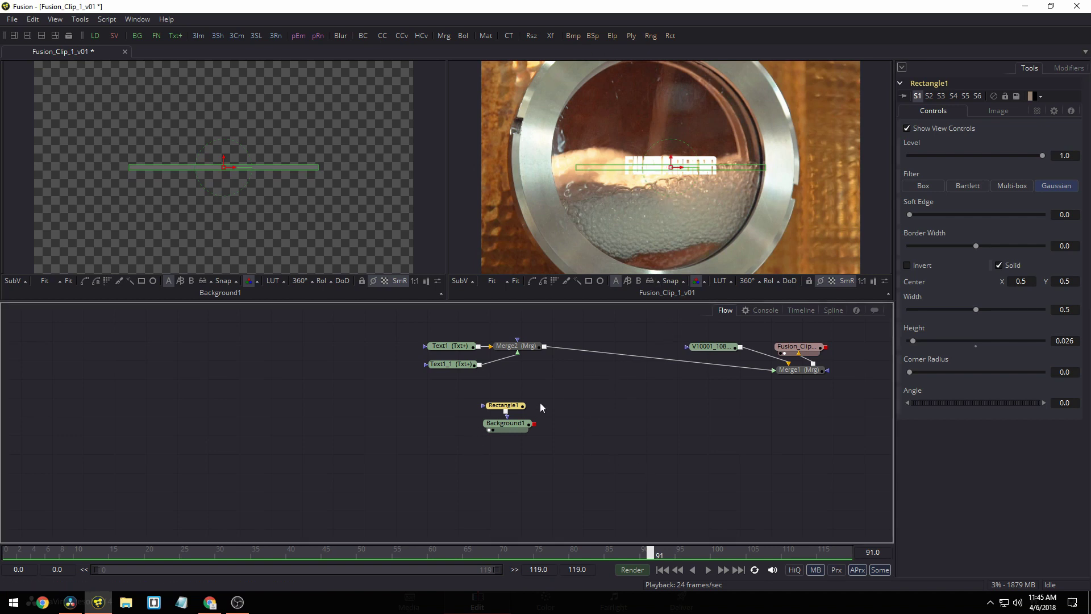
pyautogui.moveTo(535, 425); pyautogui.dragTo(545, 348)
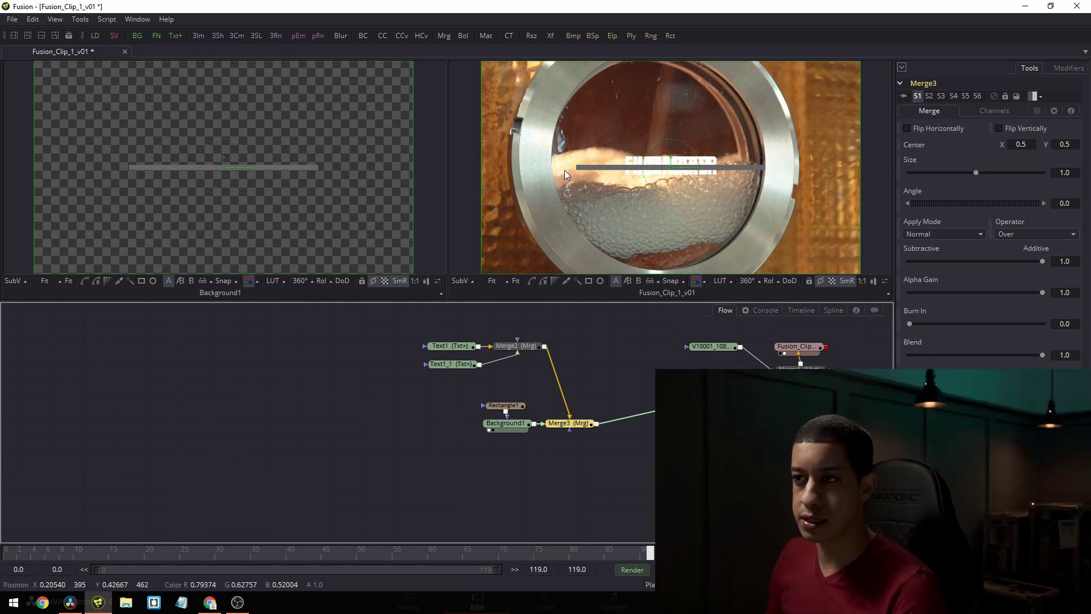
pyautogui.press('F4')
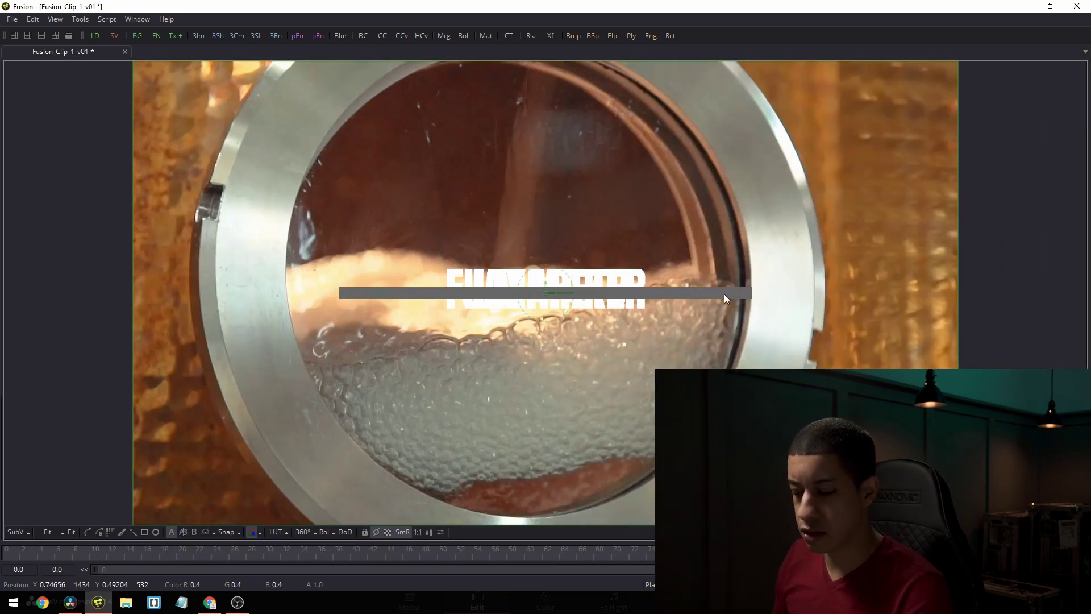
pyautogui.press('F4')
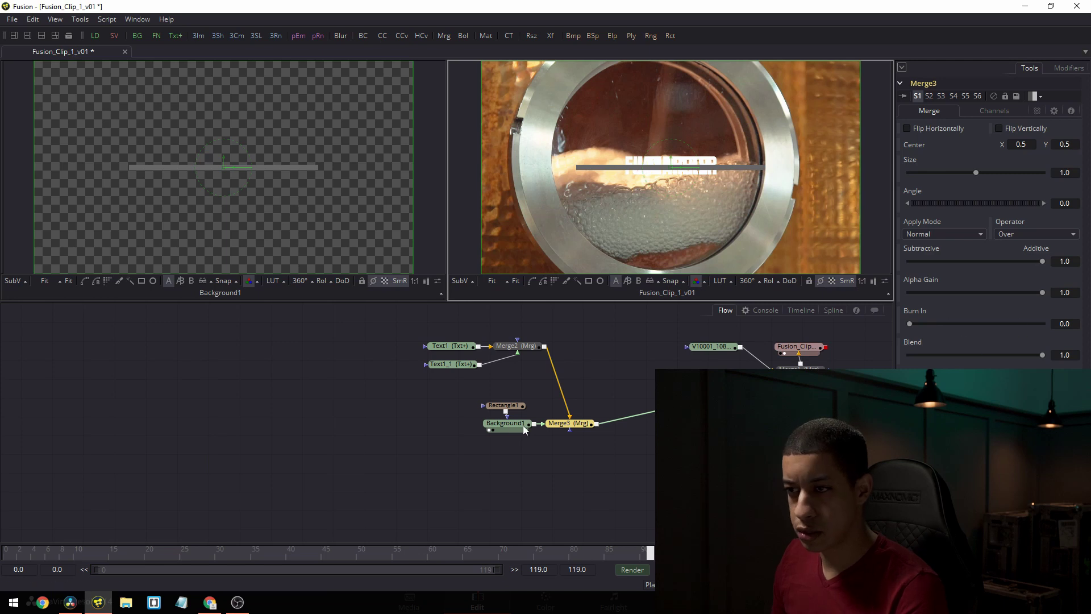
# - Thin the grey line further by setting its Rectangle mask's height to 0.009, and check it full screen
pyautogui.click(502, 424)
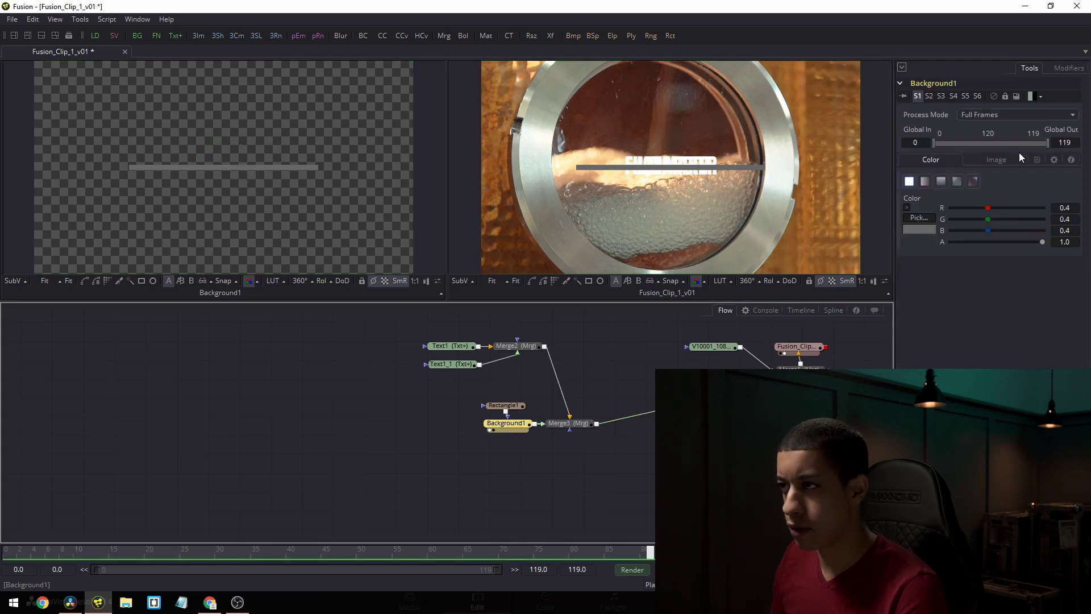
pyautogui.click(505, 406)
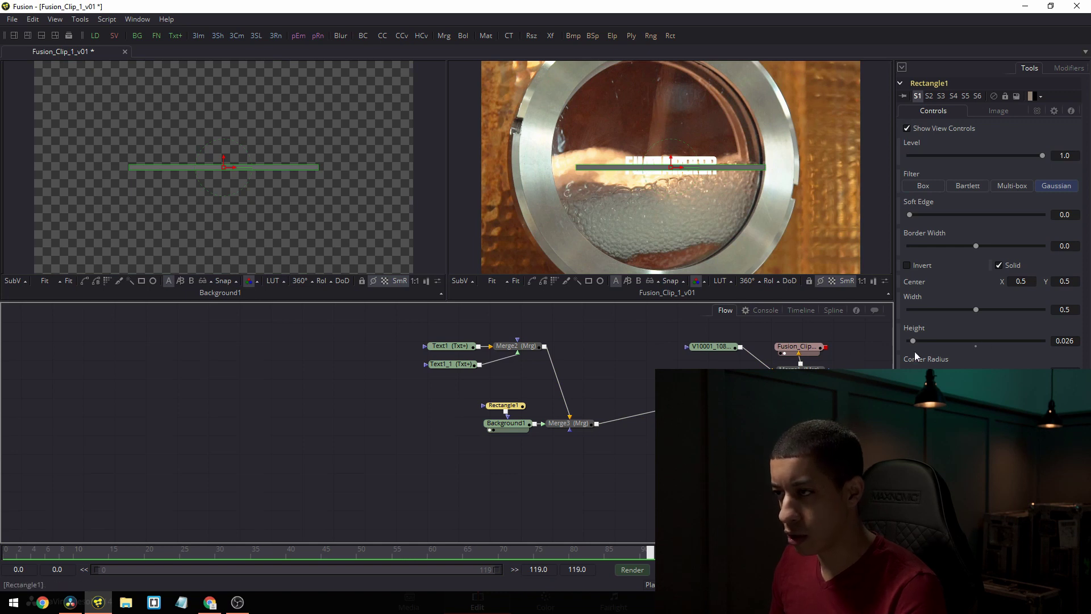
pyautogui.moveTo(912, 342); pyautogui.dragTo(910, 343)
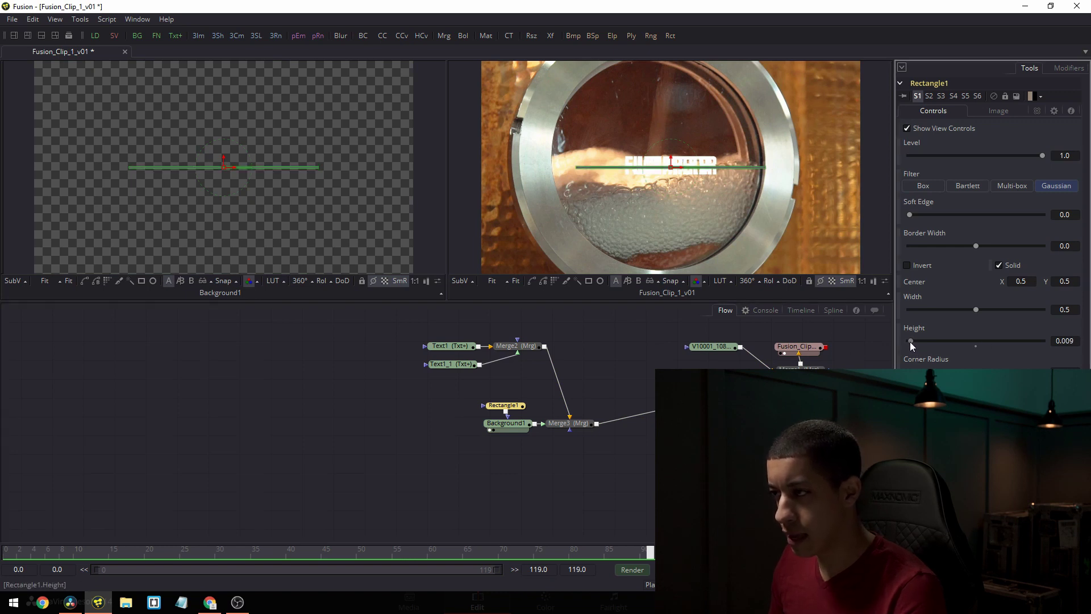
pyautogui.press('F4')
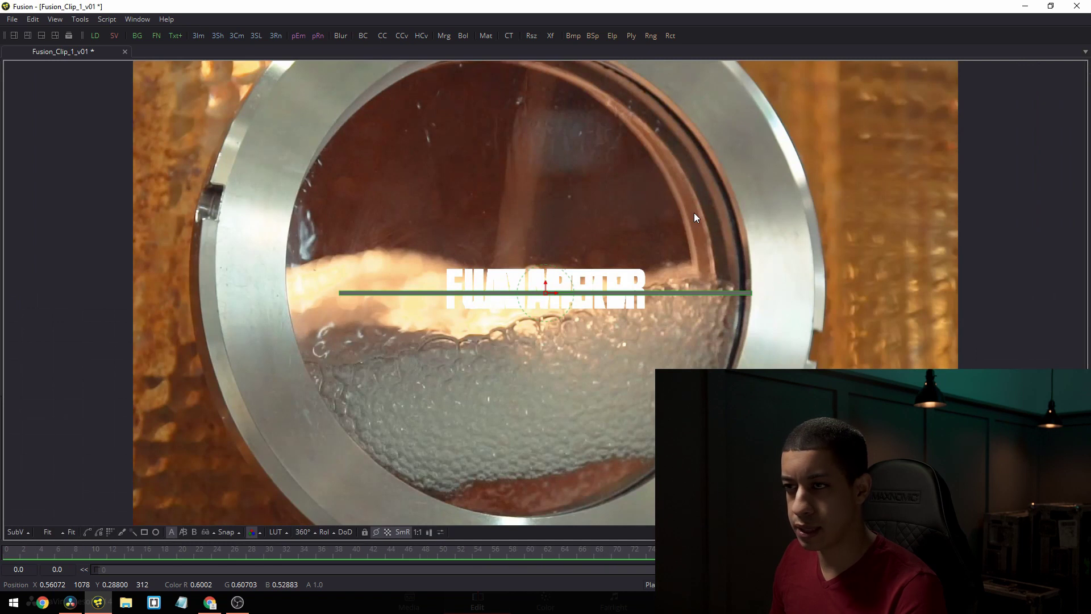
pyautogui.press('F4')
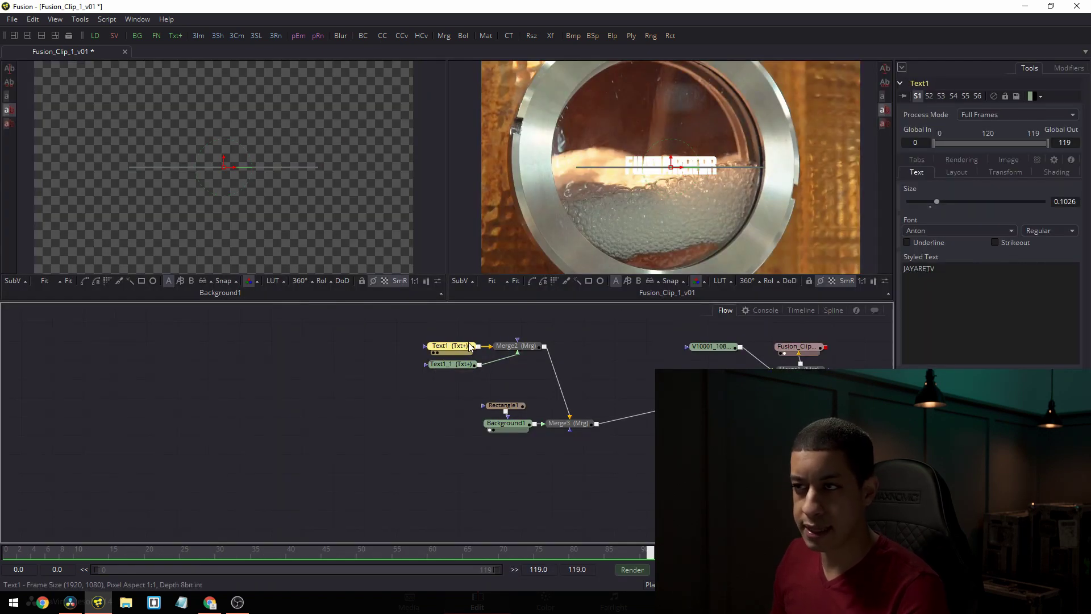
# - Position the JAYARETV text just above the grey line and the FILMMAKER text just below it in the composite
pyautogui.click(673, 157)
pyautogui.moveTo(673, 157); pyautogui.dragTo(673, 151)
pyautogui.click(452, 364)
pyautogui.moveTo(672, 159); pyautogui.dragTo(671, 171)
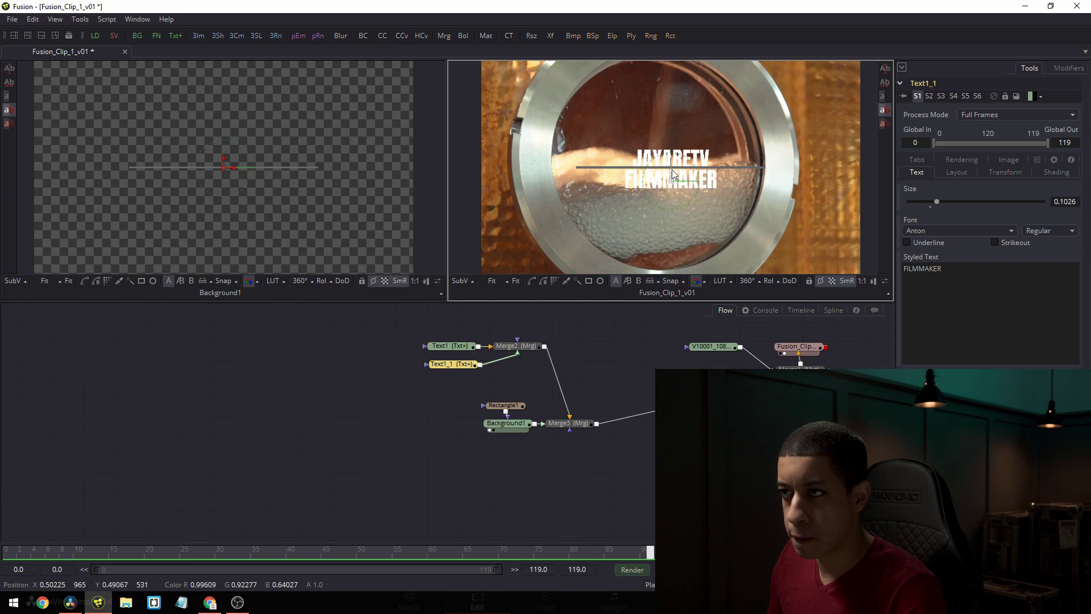
pyautogui.click(449, 345)
pyautogui.moveTo(674, 155); pyautogui.dragTo(674, 148)
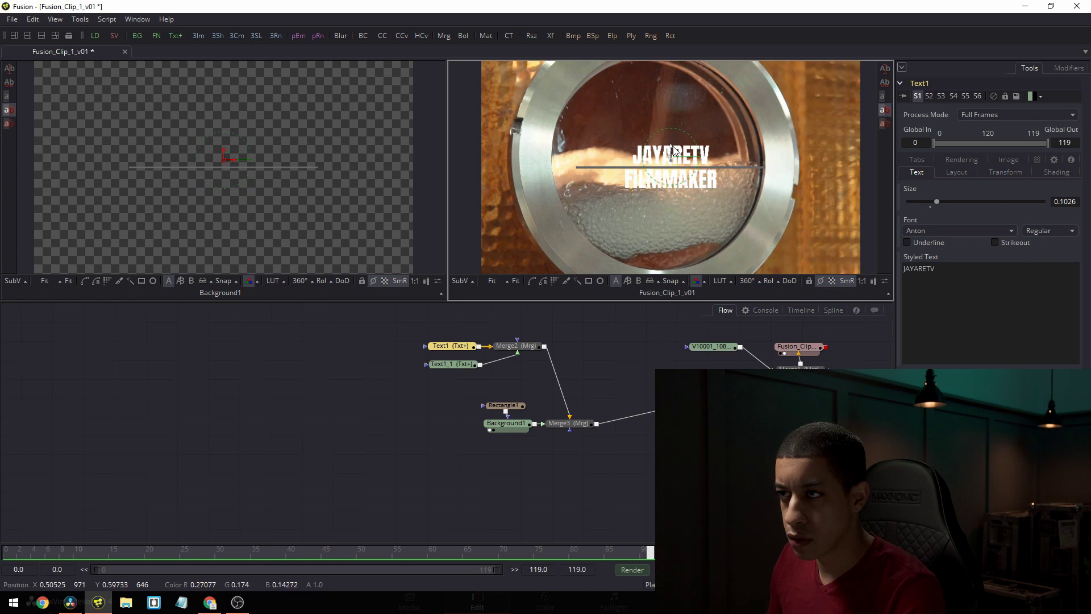
pyautogui.press('F4')
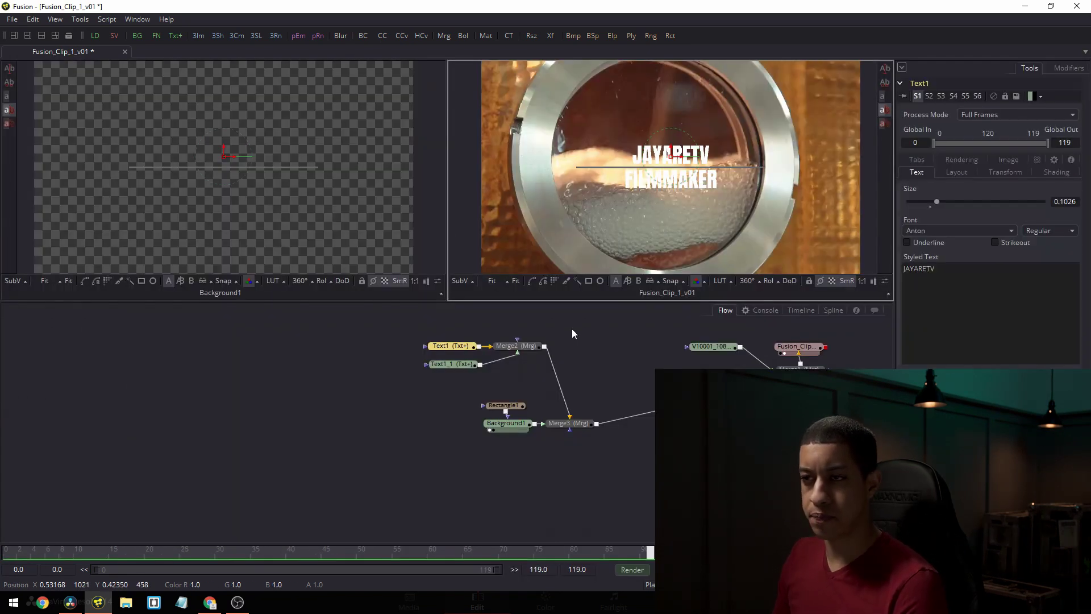
pyautogui.press('F4')
# - Move the background, its mask and merge lower in the flow, and space the FILMMAKER node away from the JAYARETV node
pyautogui.moveTo(533, 473); pyautogui.dragTo(536, 476)
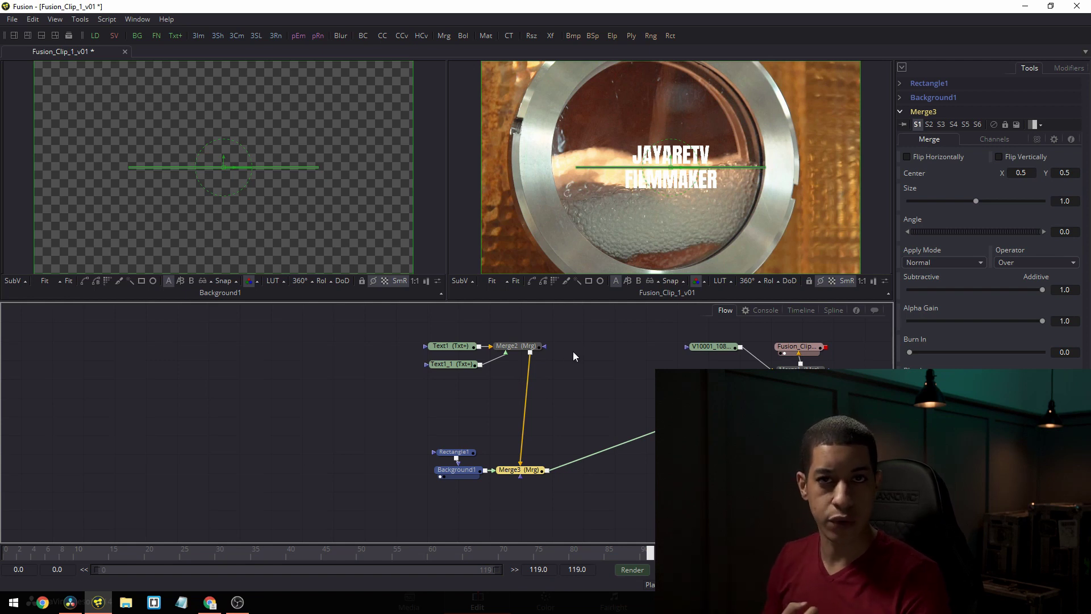
pyautogui.moveTo(448, 364); pyautogui.dragTo(445, 386)
# - Mask the JAYARETV text node with a Rectangle and raise it to centre Y 0.756, so its lower edge meets the line
pyautogui.click(446, 350)
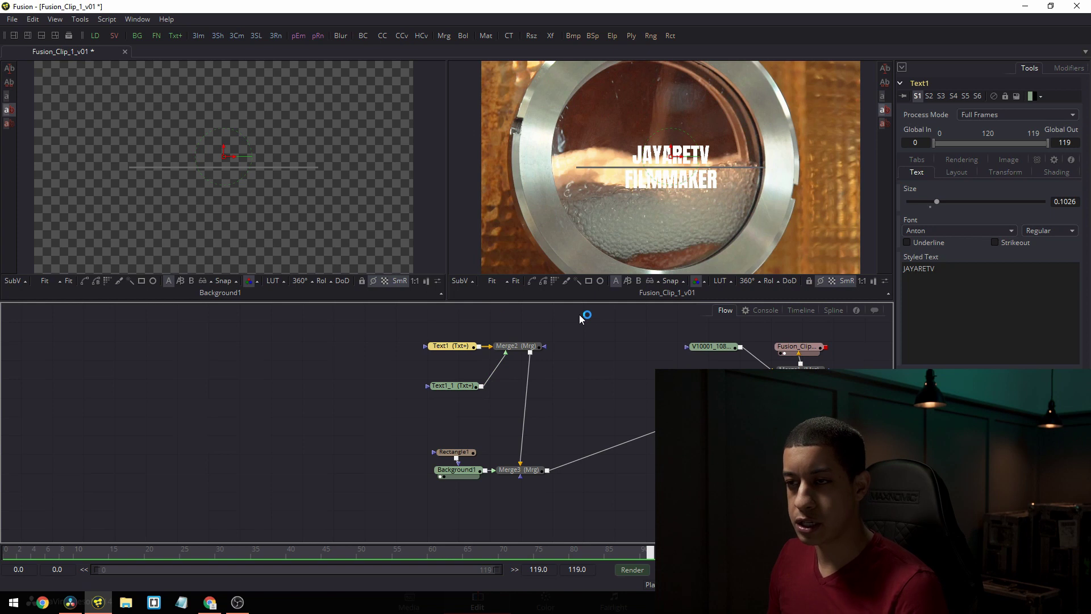
pyautogui.hotkey('ctrl', 'space')
pyautogui.write('re')
pyautogui.press('Return')
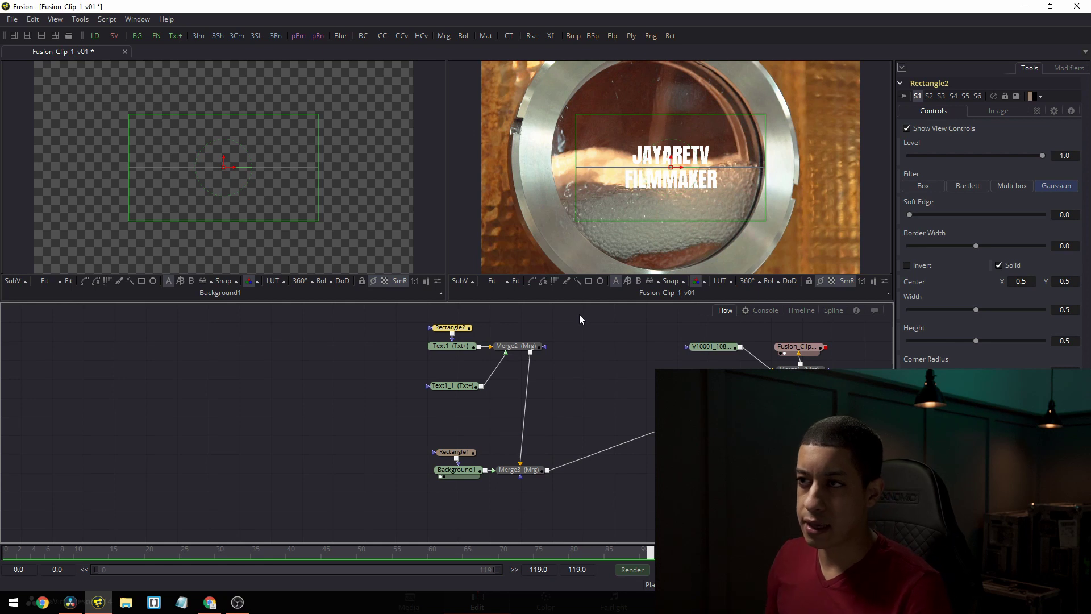
pyautogui.moveTo(672, 160); pyautogui.dragTo(674, 102)
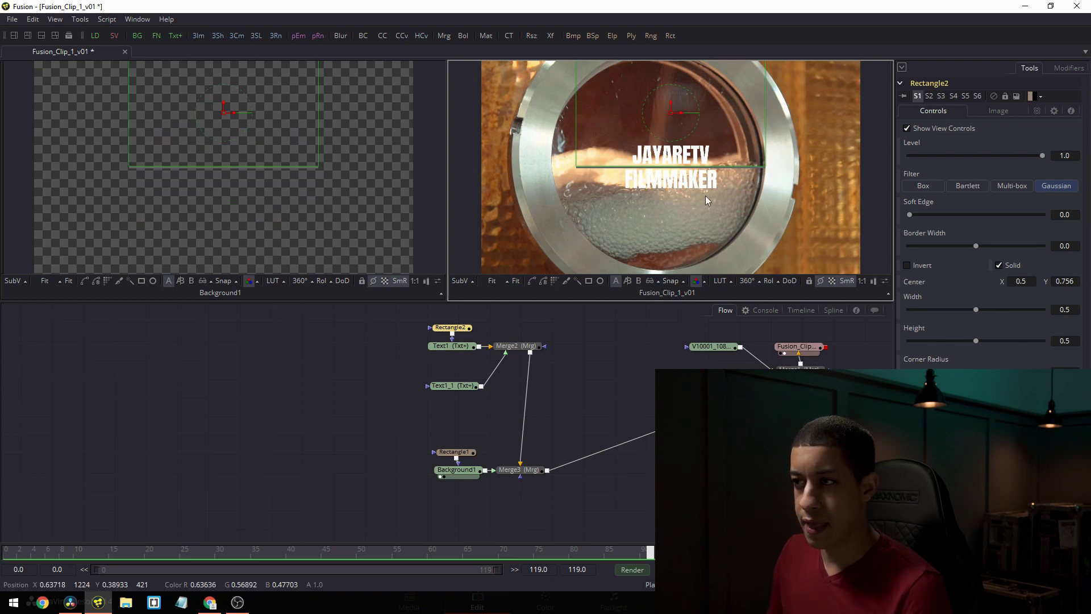
# - Try shifting the JAYARETV text down past the lower edge of its Rectangle mask
pyautogui.click(450, 348)
pyautogui.moveTo(448, 350); pyautogui.dragTo(445, 351)
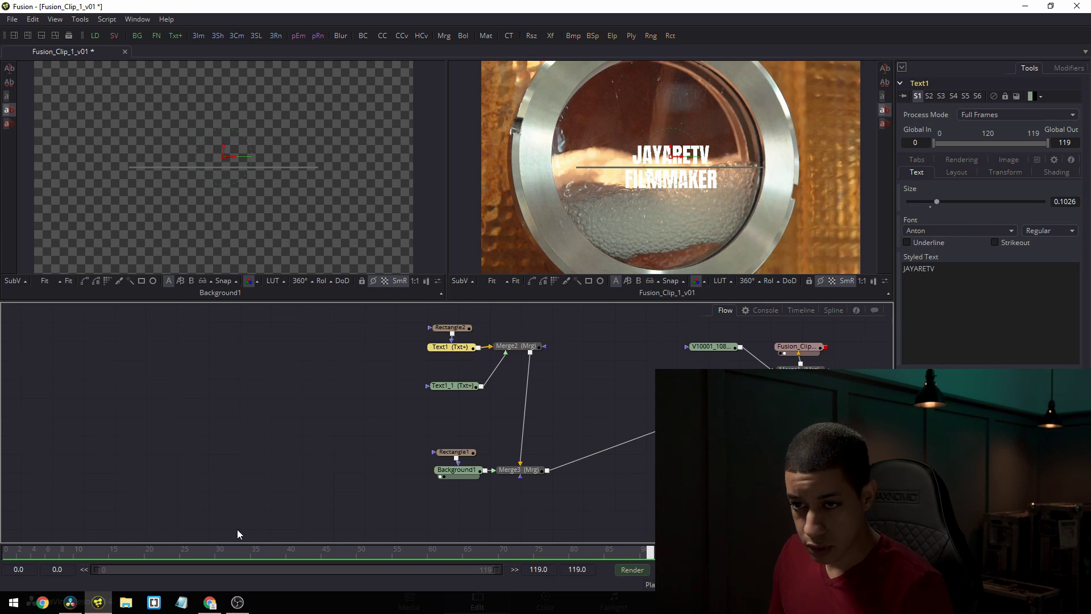
pyautogui.moveTo(672, 155); pyautogui.dragTo(717, 189)
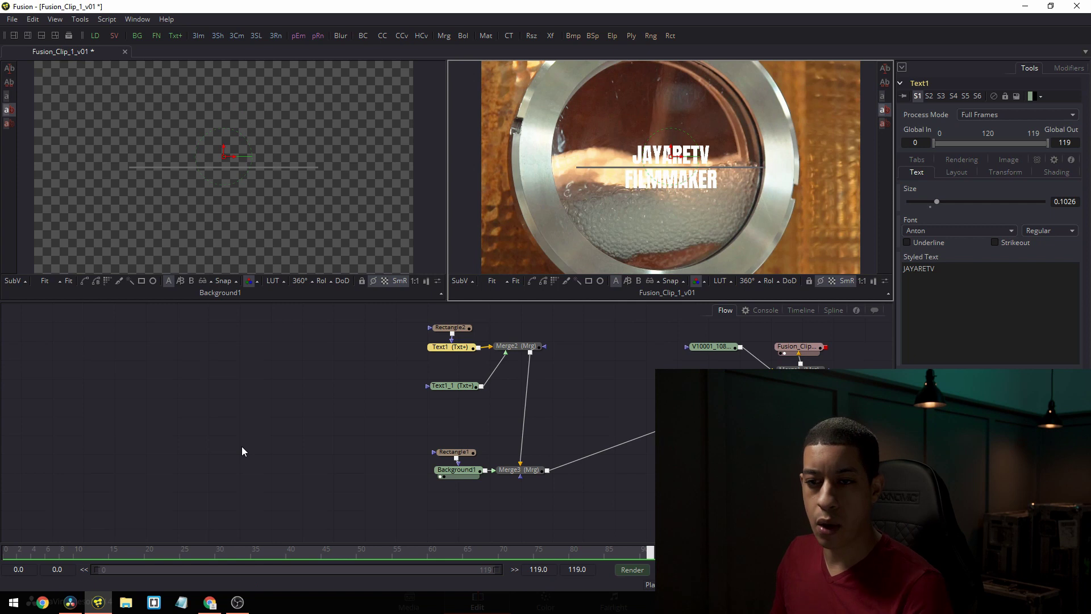
# - At frame 2, keyframe the Width of the grey line's Rectangle mask at 0.0
pyautogui.click(9, 552)
pyautogui.moveTo(9, 552); pyautogui.dragTo(27, 552)
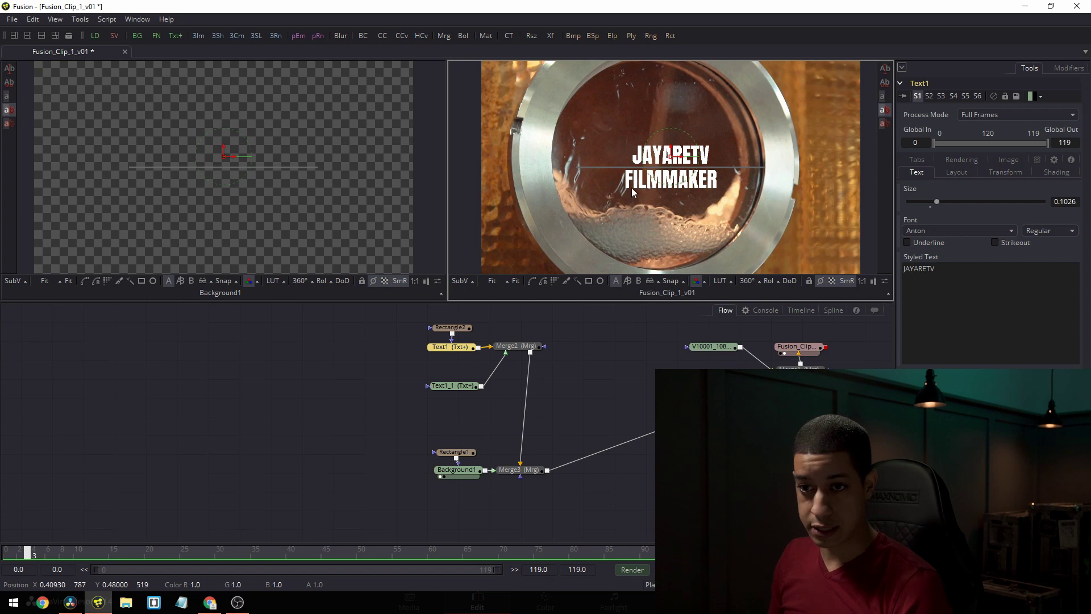
pyautogui.moveTo(27, 556); pyautogui.dragTo(20, 554)
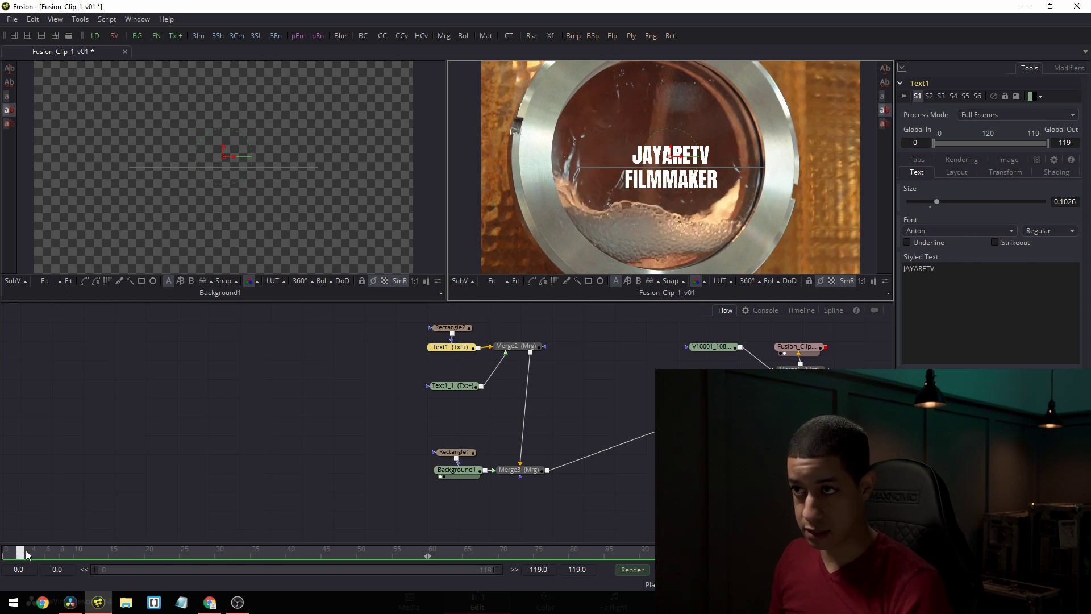
pyautogui.click(535, 471)
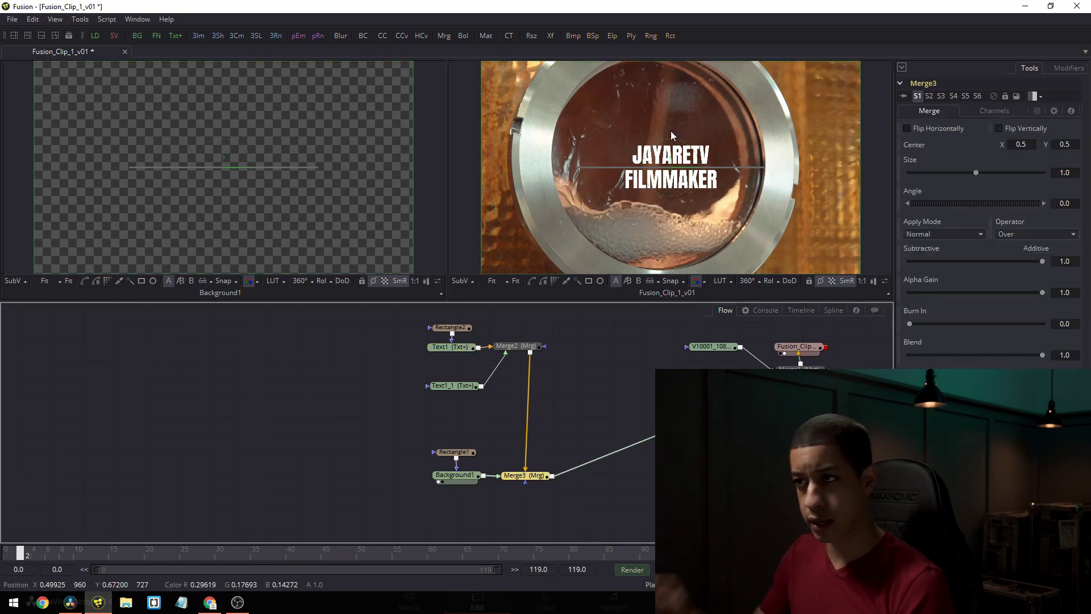
pyautogui.click(461, 476)
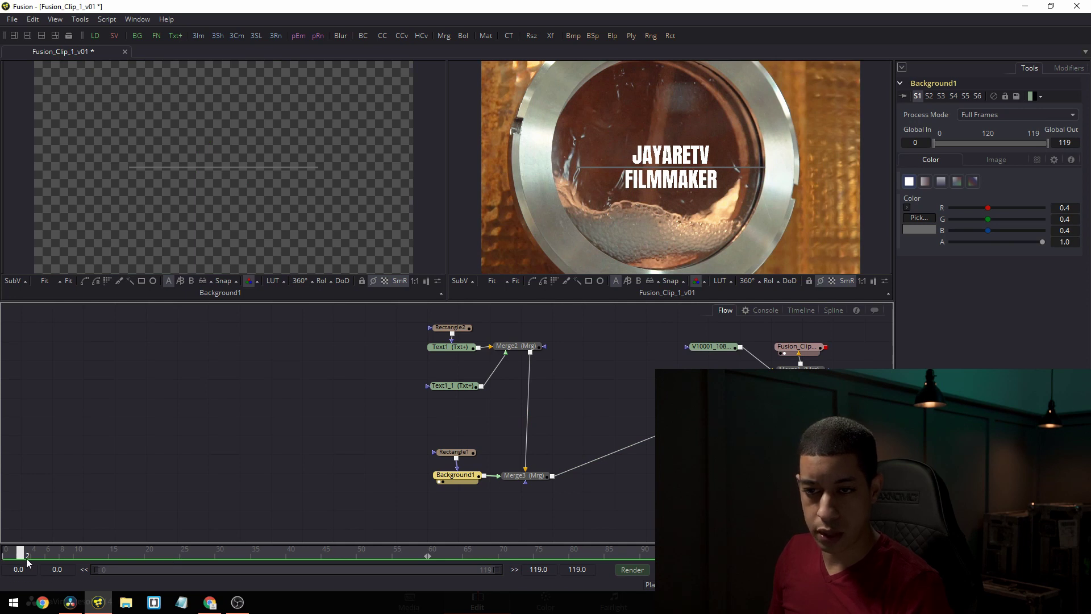
pyautogui.click(453, 454)
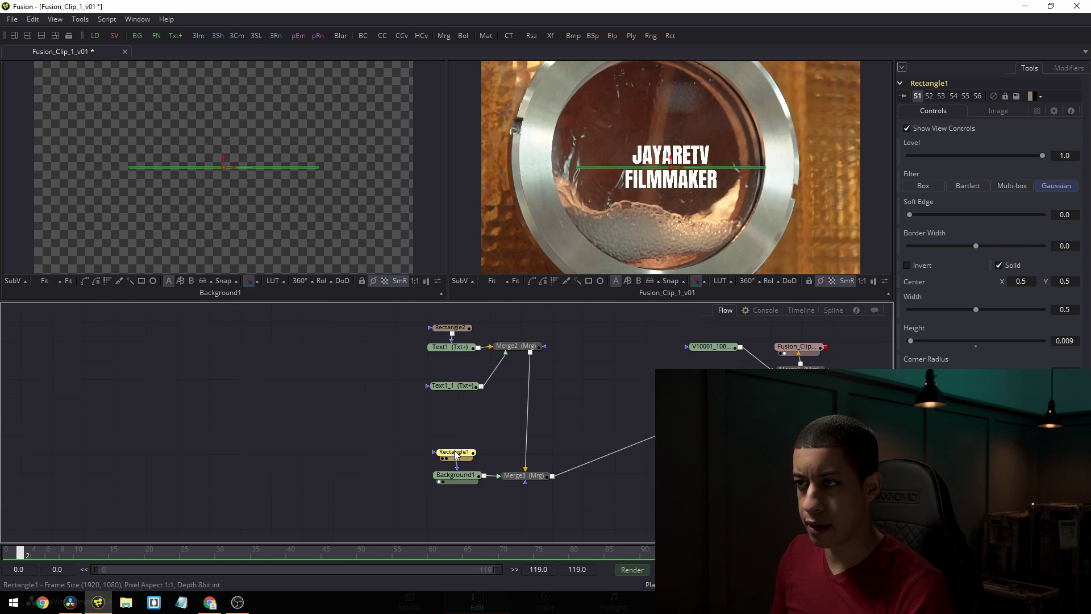
pyautogui.click(898, 309)
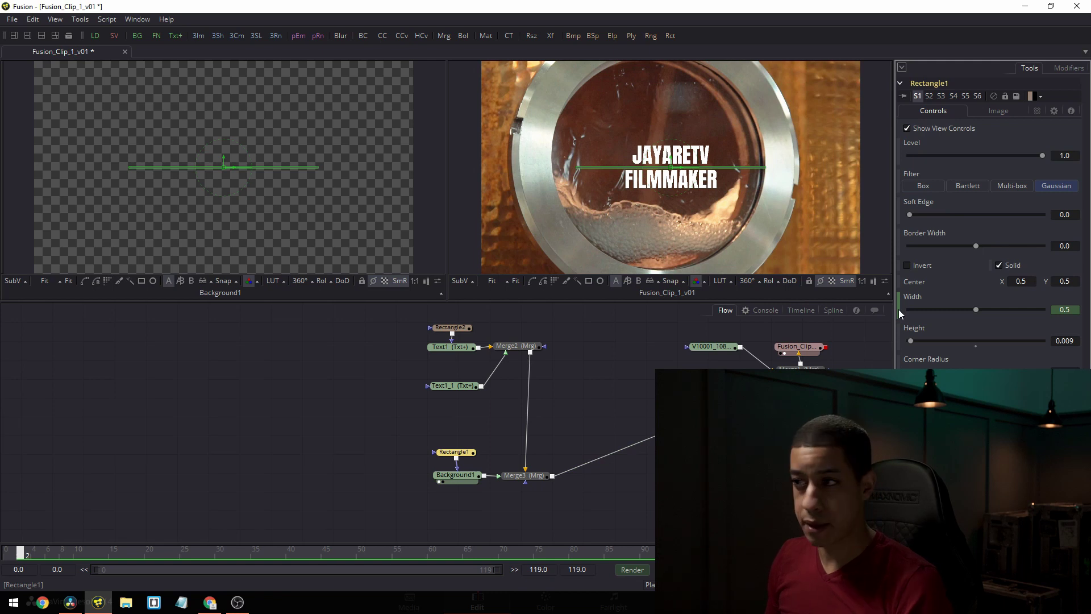
pyautogui.moveTo(978, 309); pyautogui.dragTo(902, 309)
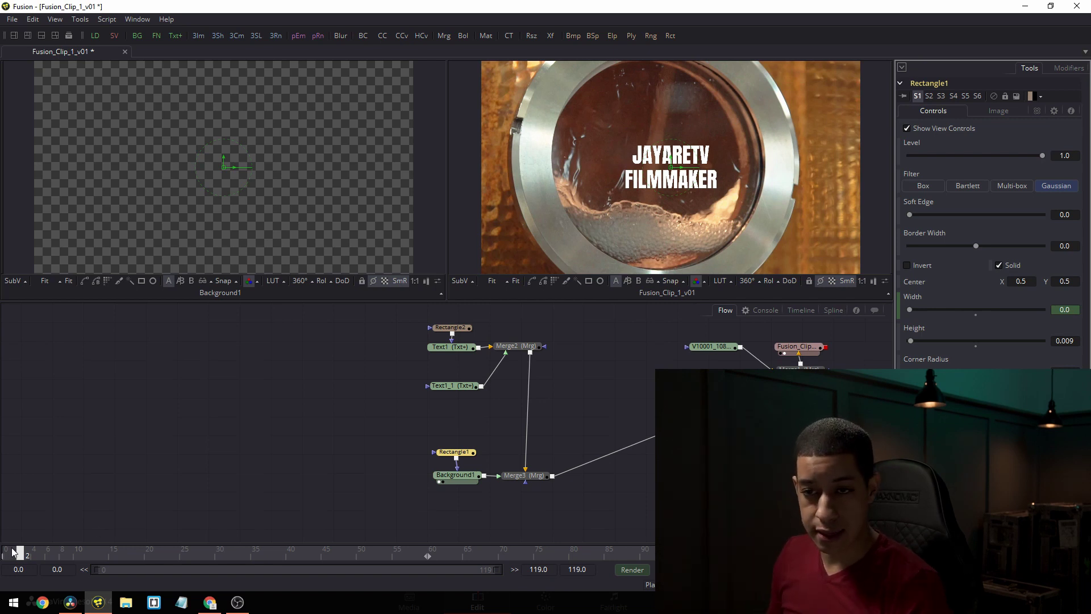
# - Keyframe the line mask's Width at 0.329 on frame 10, and return to frame 0 with the composite shown full screen
pyautogui.moveTo(20, 554); pyautogui.dragTo(76, 556)
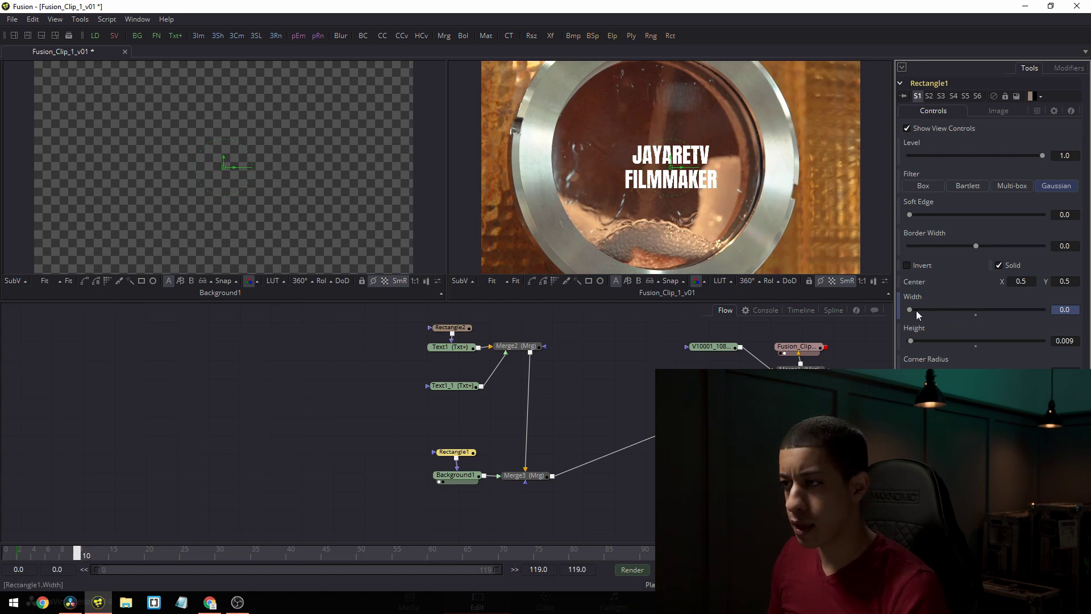
pyautogui.moveTo(911, 309); pyautogui.dragTo(932, 309)
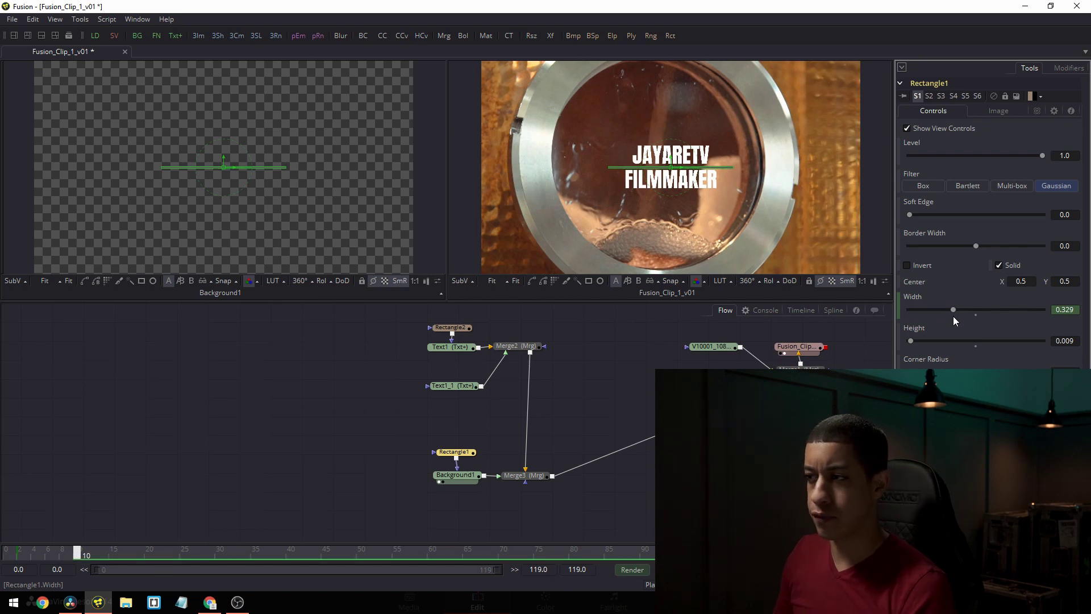
pyautogui.click(1064, 309)
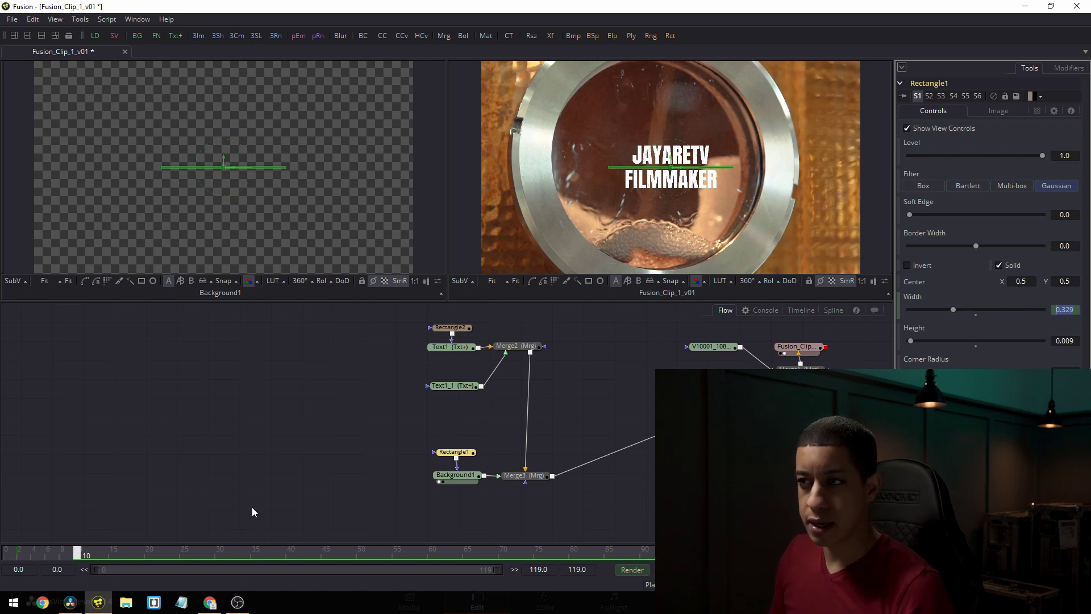
pyautogui.moveTo(71, 554); pyautogui.dragTo(3, 553)
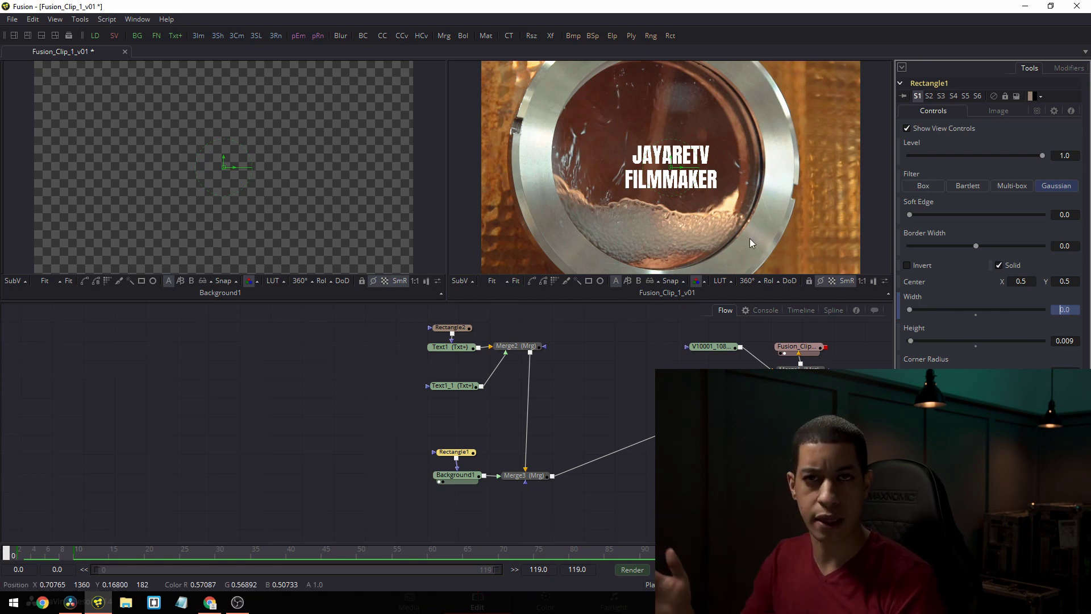
pyautogui.press('F4')
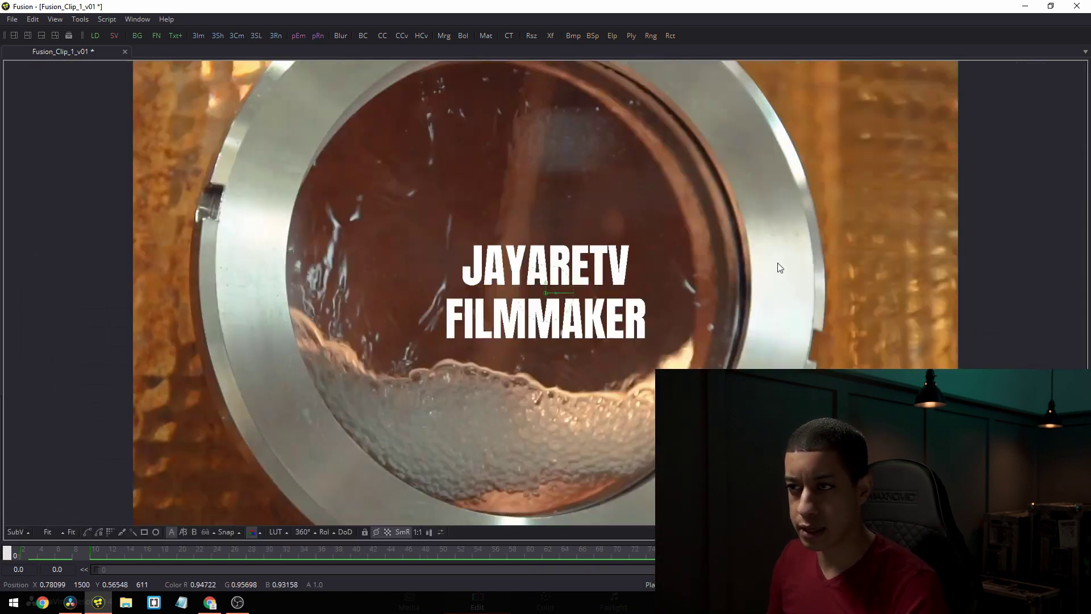
# - Play back the growing line animation and park the playhead at frame 24
pyautogui.press('space')
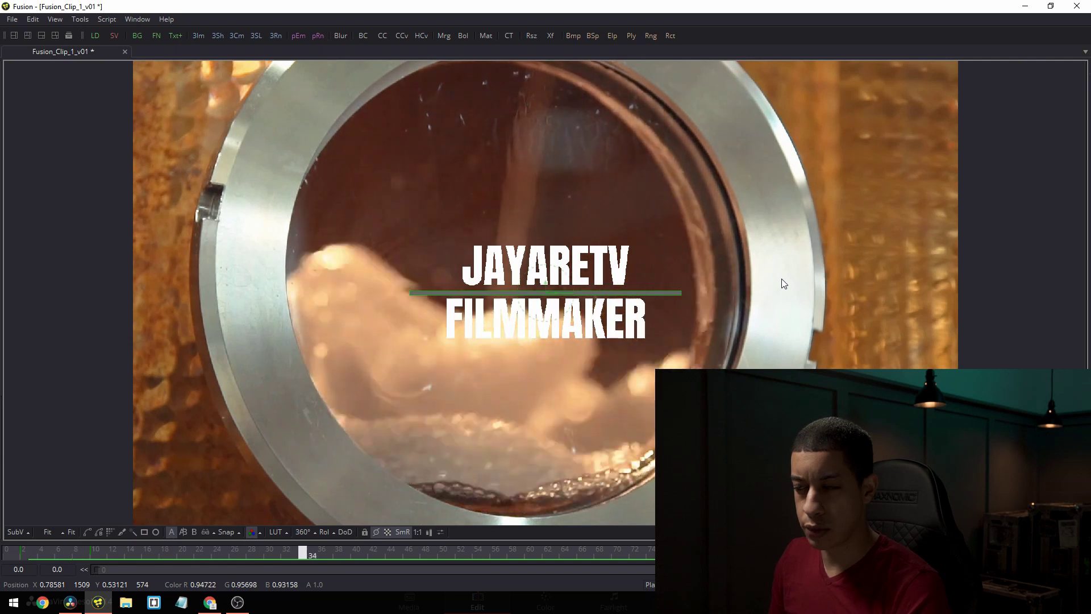
pyautogui.moveTo(364, 550); pyautogui.dragTo(215, 550)
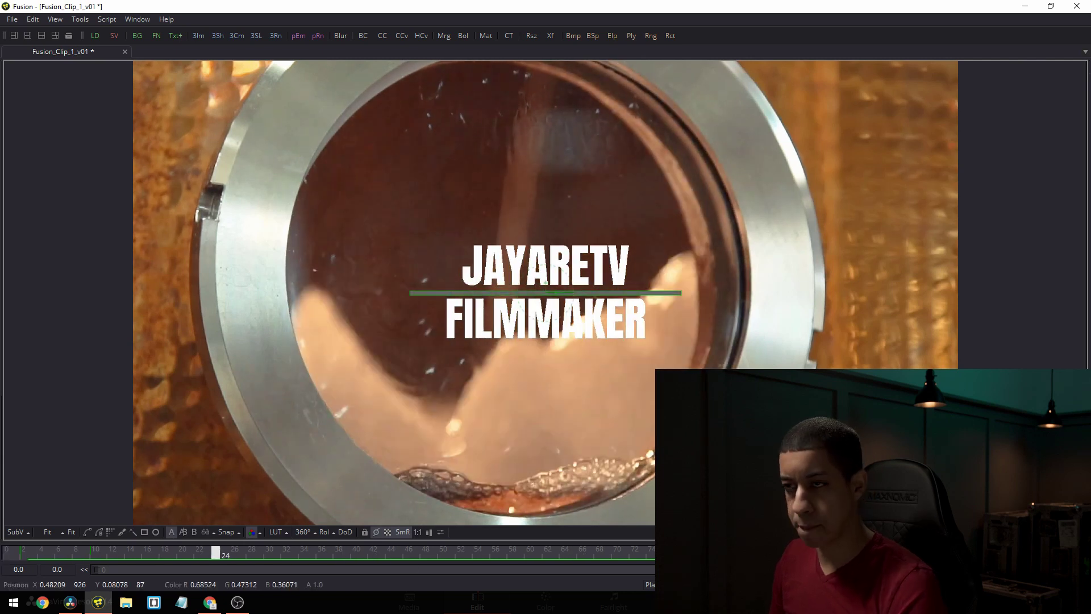
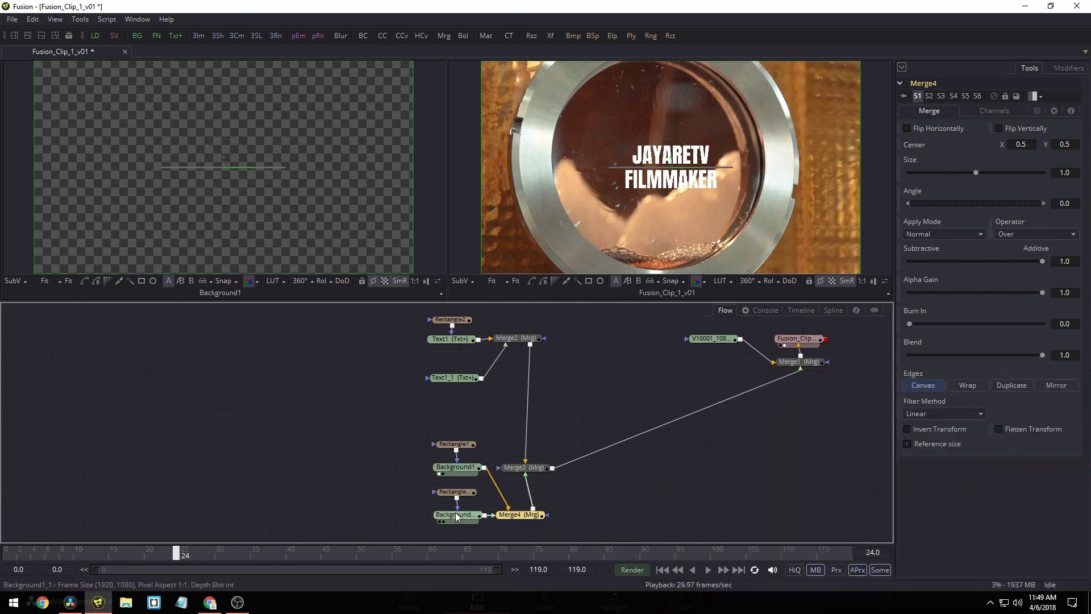
# - Recolour the duplicated line's Background1_1 node to dark yellow #9a8c20 and view the composite full screen
pyautogui.moveTo(458, 516); pyautogui.dragTo(456, 520)
pyautogui.click(932, 219)
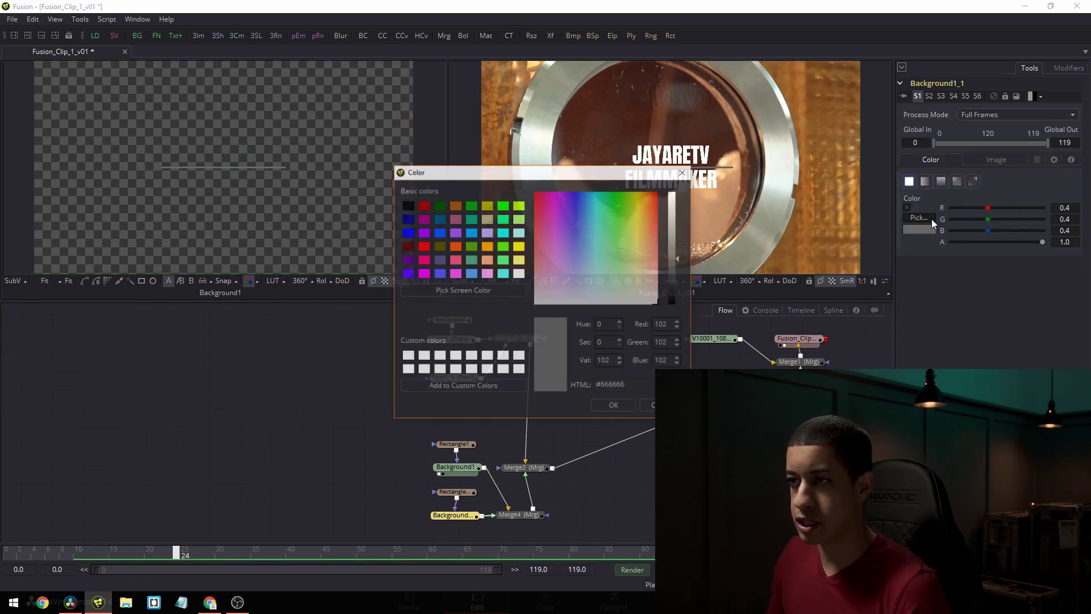
pyautogui.moveTo(633, 225); pyautogui.dragTo(673, 237)
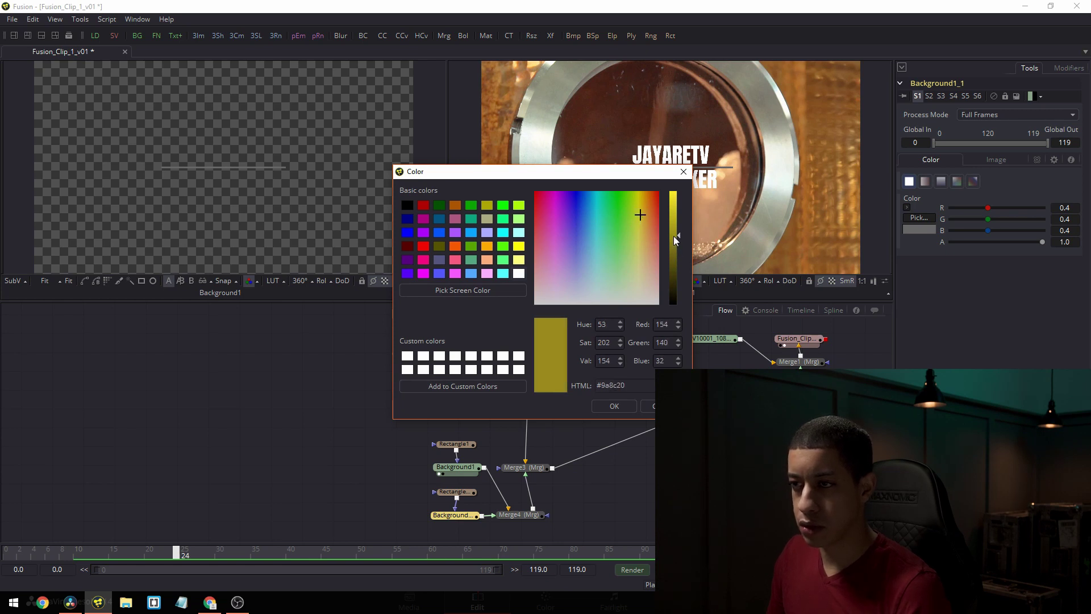
pyautogui.click(609, 409)
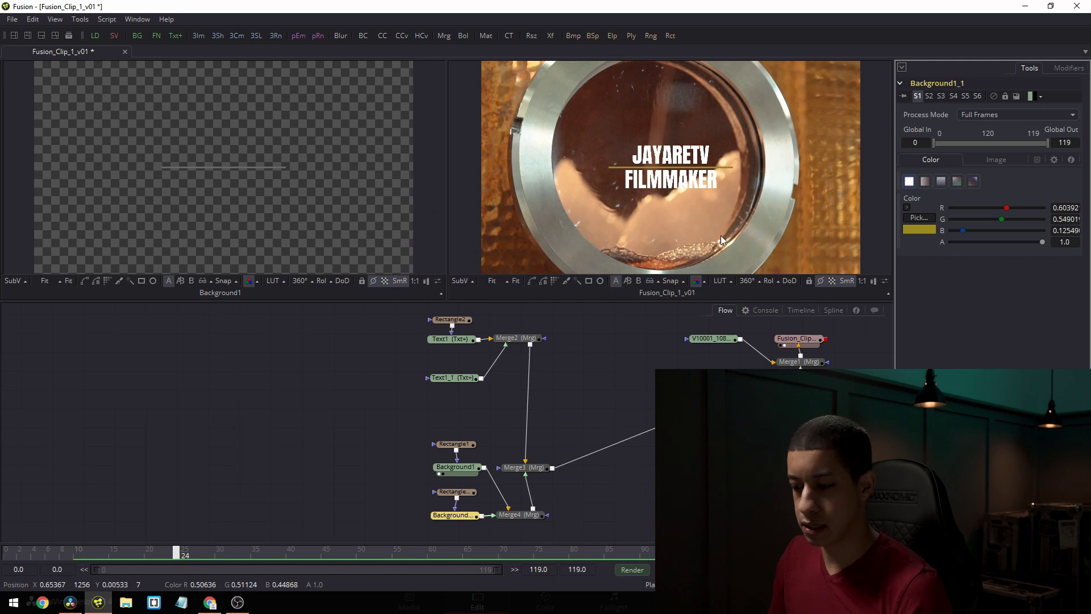
pyautogui.press('F4')
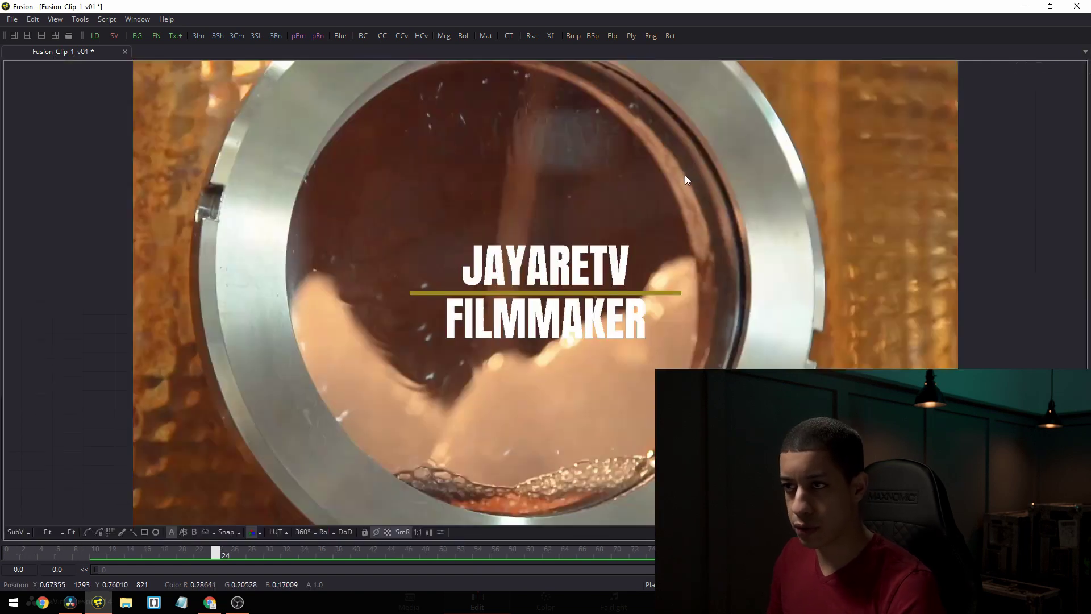
# - Restore the node layout and play the recoloured line's animation from frame 0
pyautogui.press('F4')
pyautogui.moveTo(155, 552); pyautogui.dragTo(4, 551)
pyautogui.press('space')
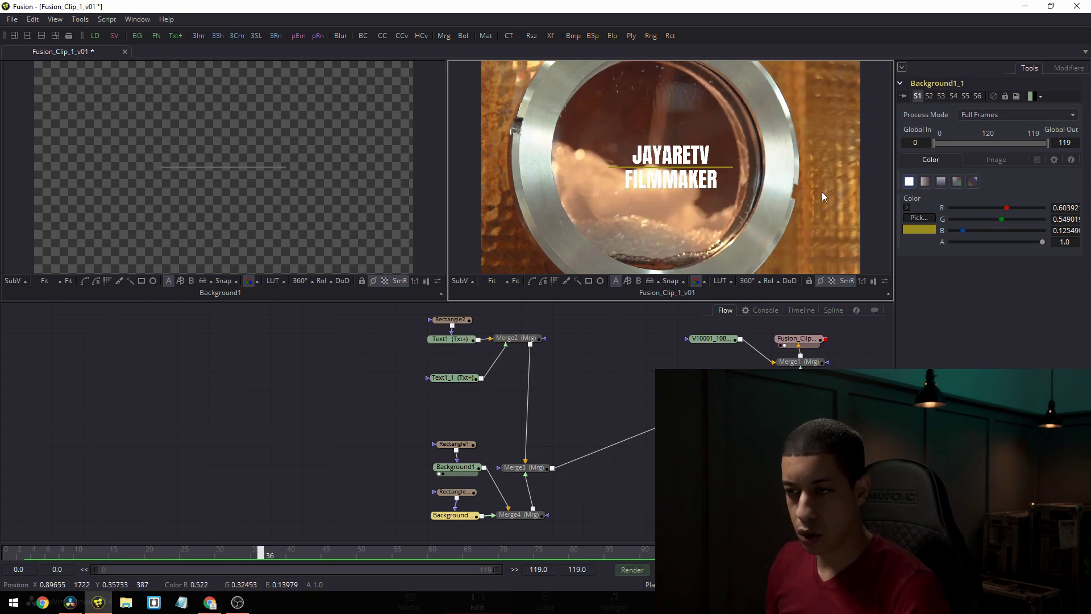
# - Shift the yellow line's nodes away from Merge4 and insert a Time Speed node after Background1_1
pyautogui.moveTo(411, 488); pyautogui.dragTo(396, 515)
pyautogui.click(390, 515)
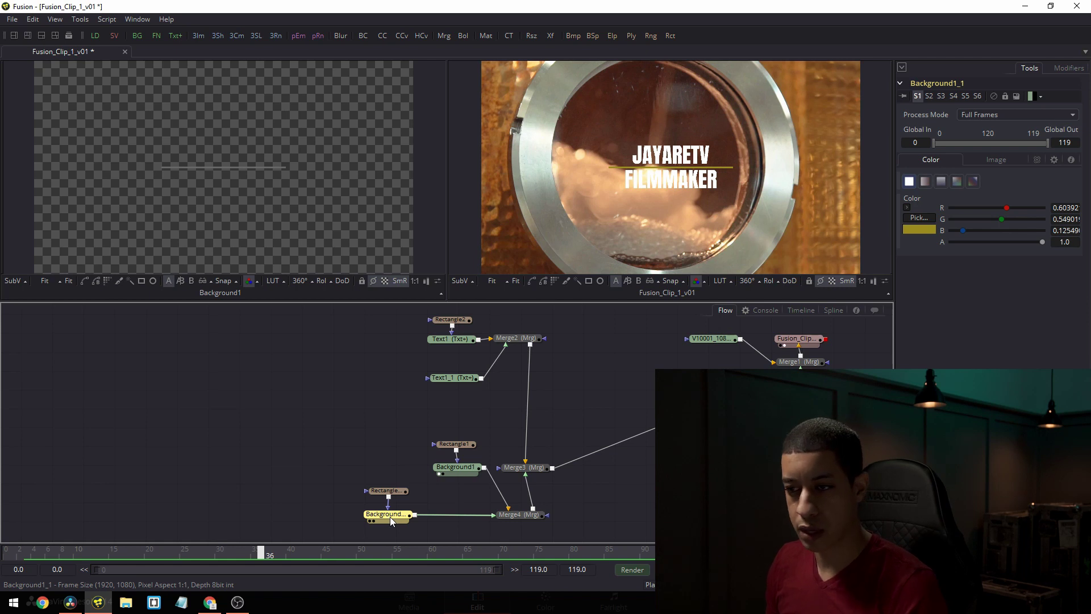
pyautogui.moveTo(390, 518)
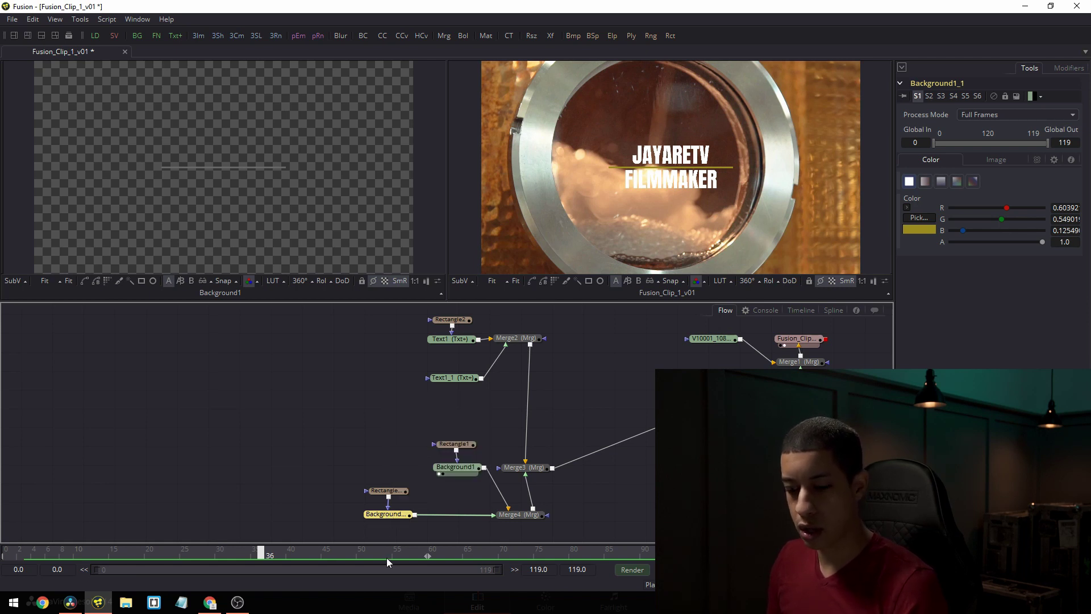
pyautogui.hotkey('shift', 'space')
pyautogui.write('time')
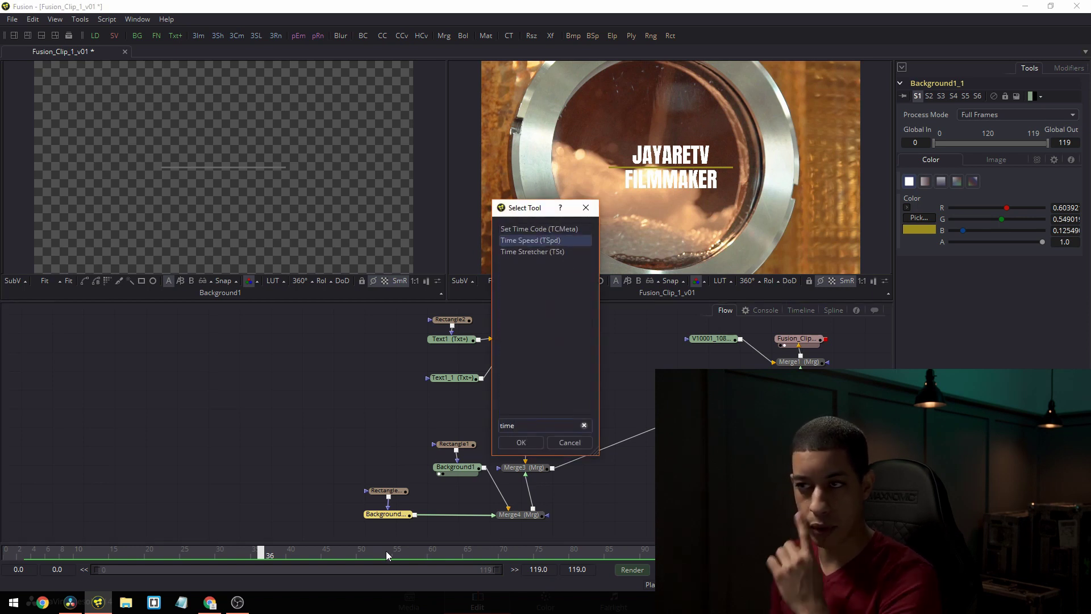
pyautogui.press('Return')
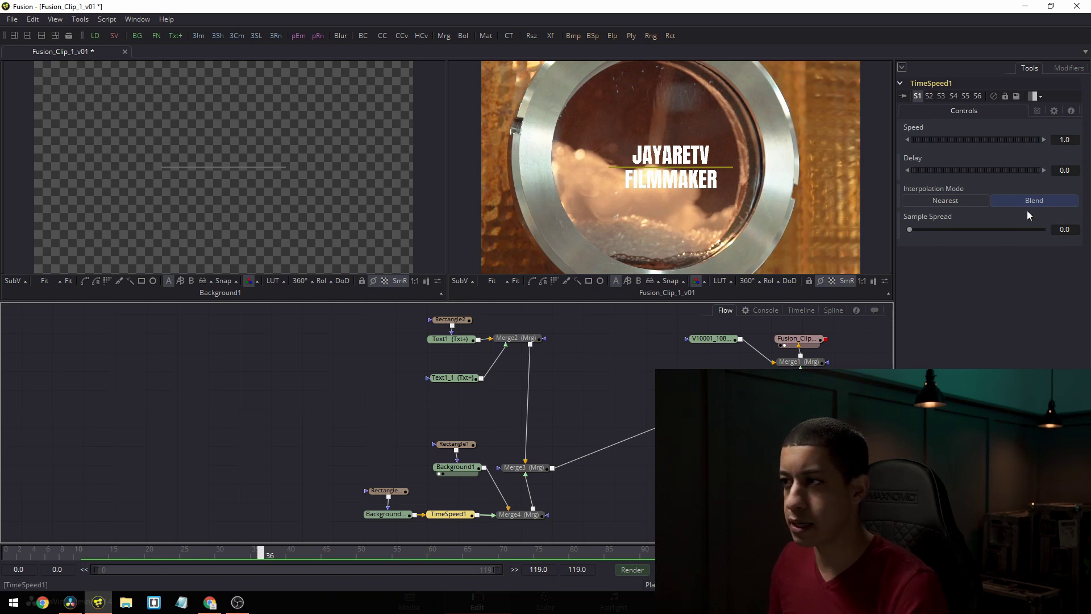
# - Check the line's growth around frame 8 and set the Time Speed node's Delay to 8
pyautogui.moveTo(17, 556); pyautogui.dragTo(56, 563)
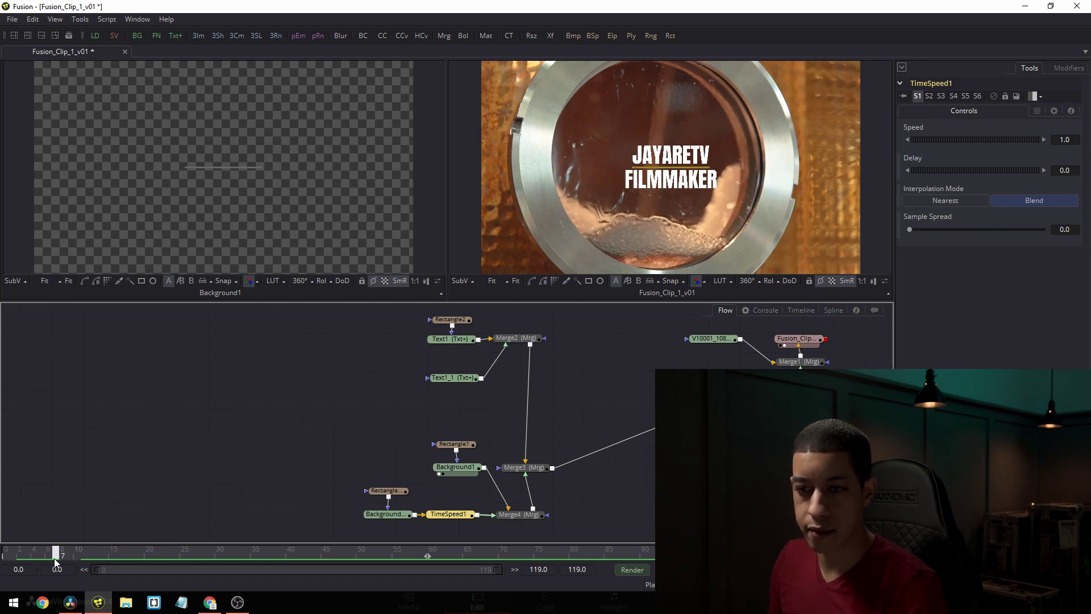
pyautogui.moveTo(56, 563); pyautogui.dragTo(63, 558)
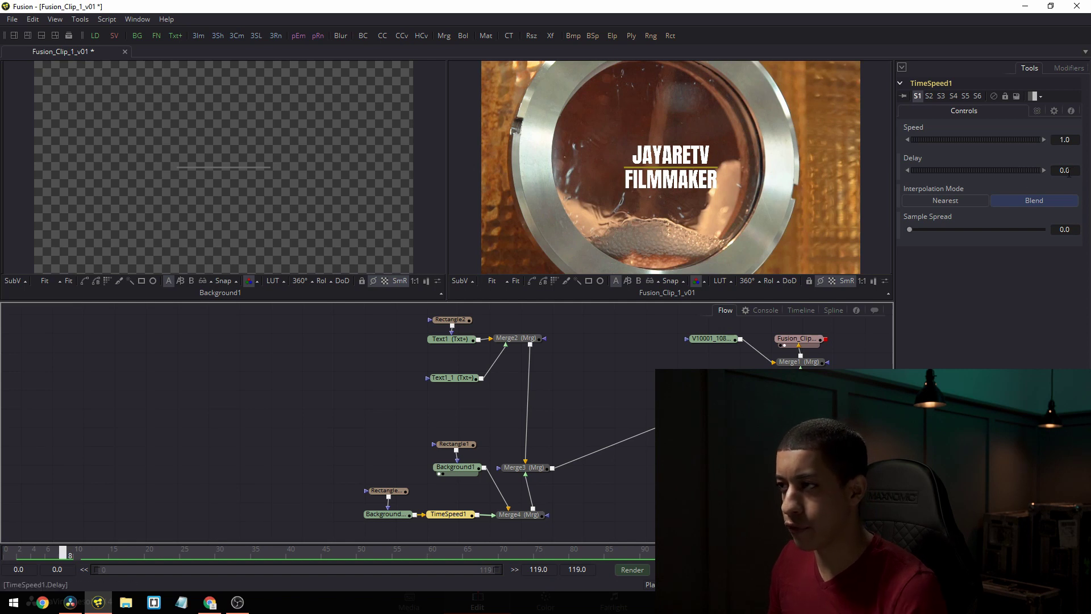
pyautogui.click(1065, 171)
pyautogui.write('8')
pyautogui.press('Tab')
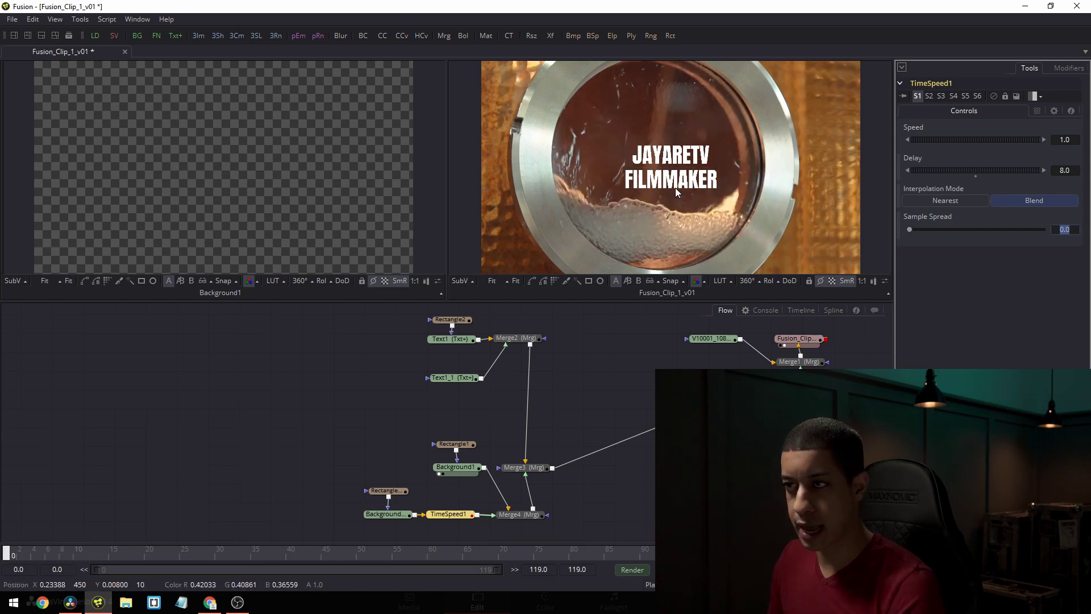
# - Play the delayed yellow line over the grey one full screen and stop at frame 22
pyautogui.press('F4')
pyautogui.press('space')
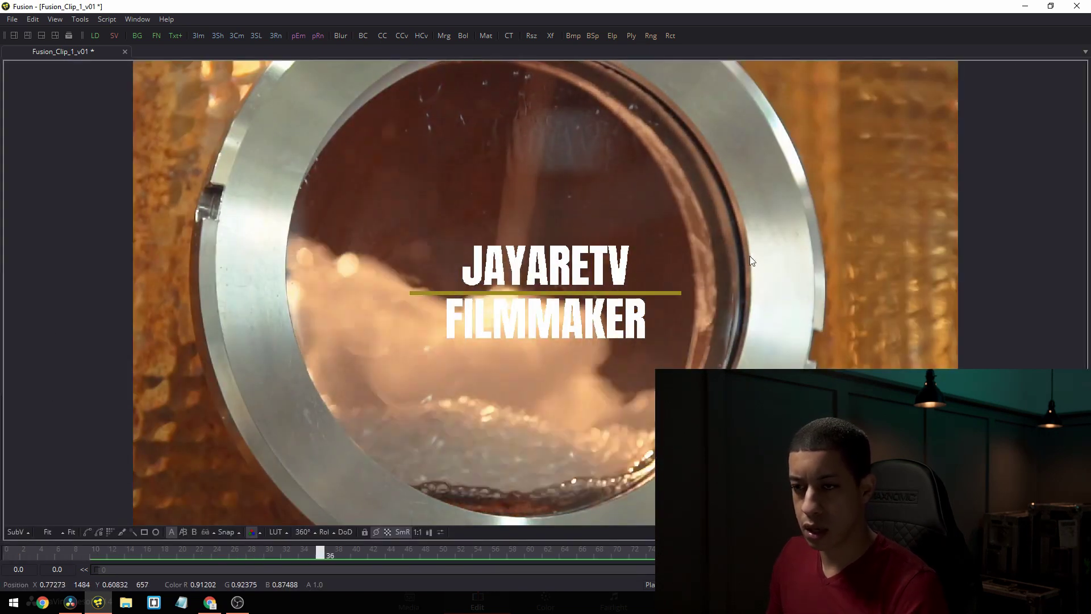
pyautogui.moveTo(214, 546); pyautogui.dragTo(196, 572)
pyautogui.press('F4')
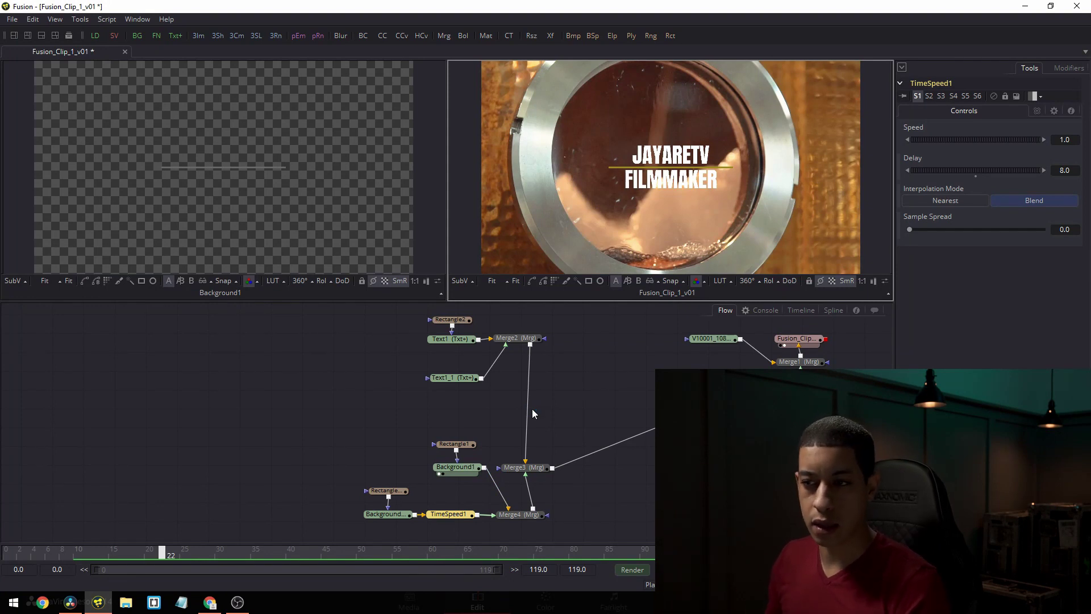
# - Enable Motion Blur on the yellow line's mask, Rectangle1_1, and show the composite full screen
pyautogui.click(398, 495)
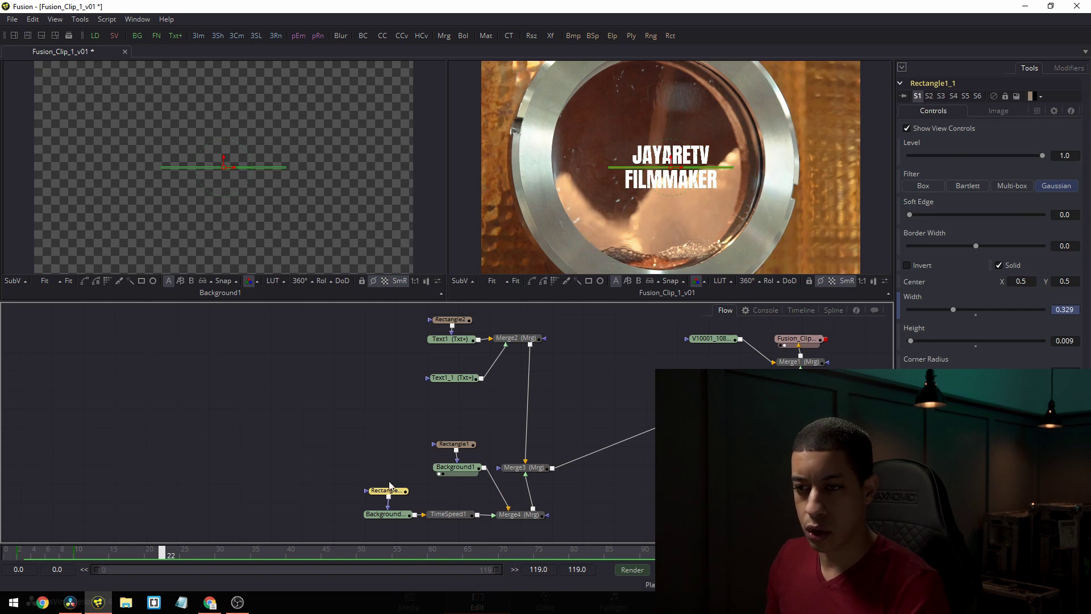
pyautogui.click(1038, 111)
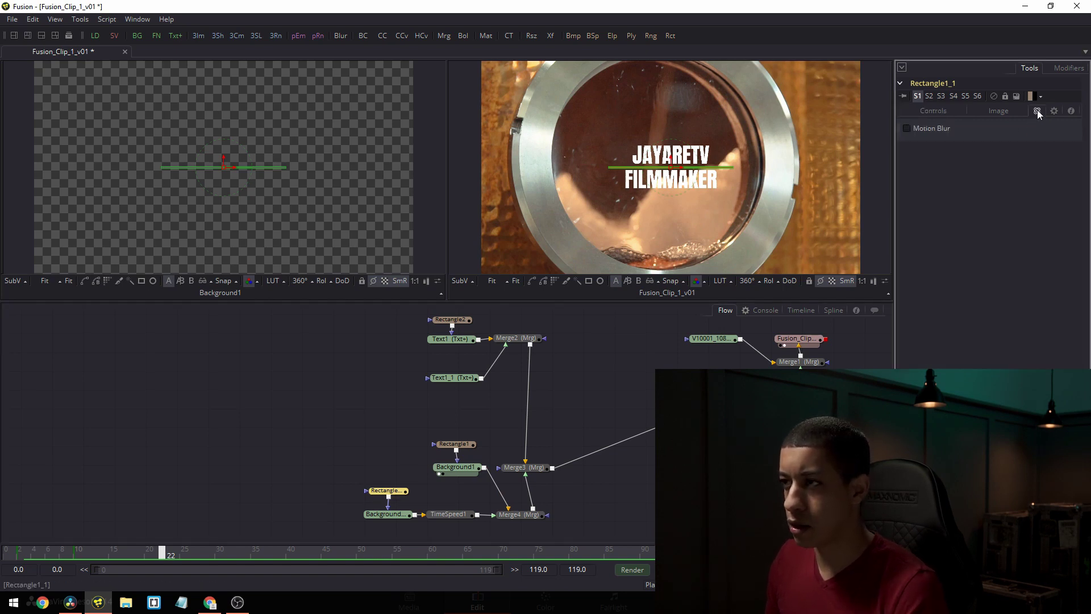
pyautogui.click(929, 130)
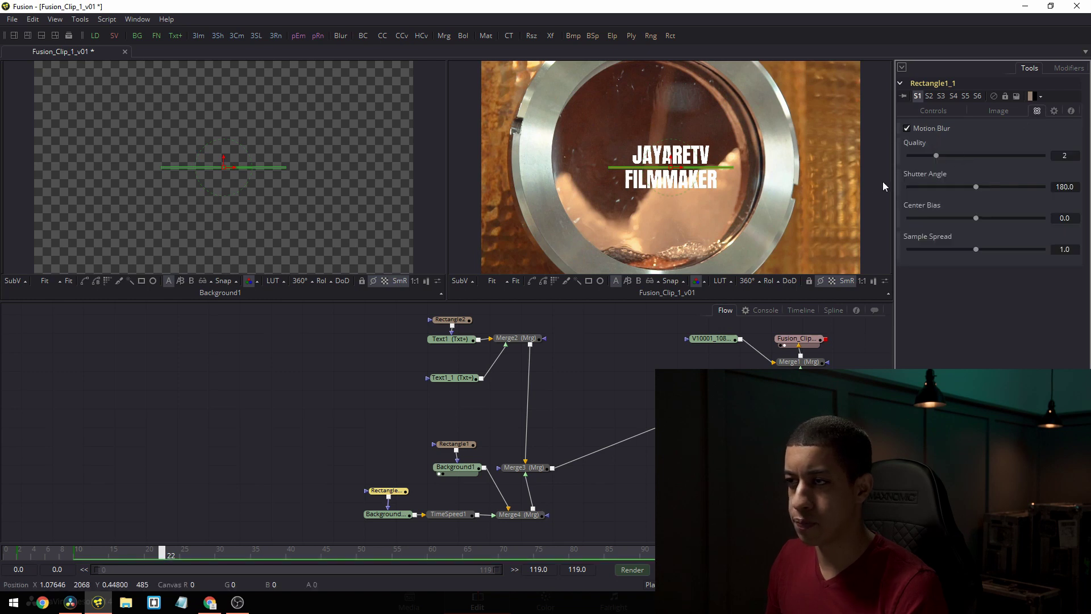
pyautogui.press('F4')
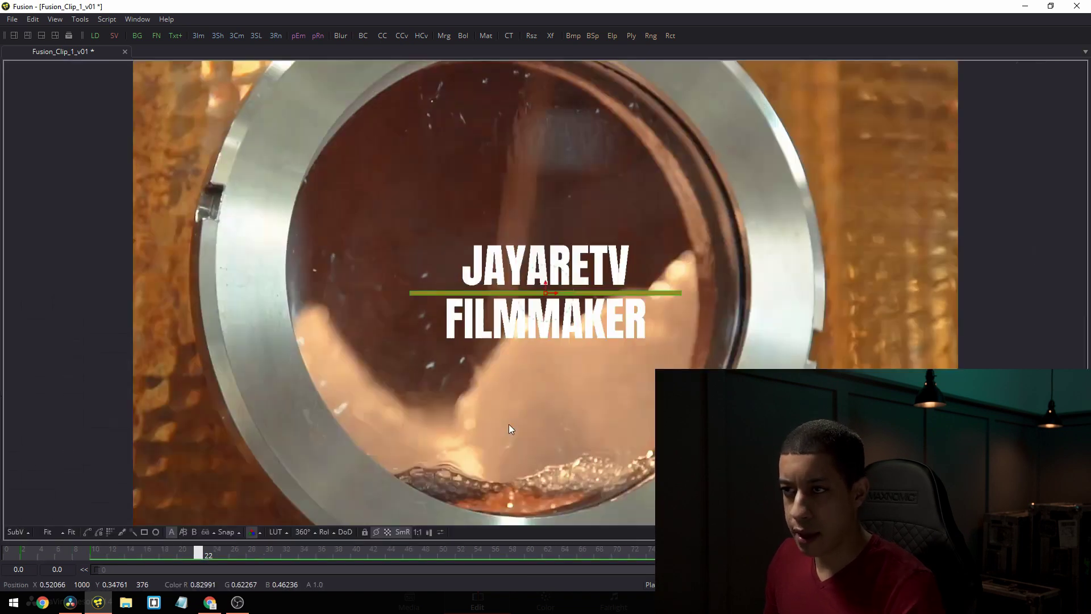
# - At frame 15, examine the motion-blurred edge where the yellow line meets the grey line up close
pyautogui.click(118, 551)
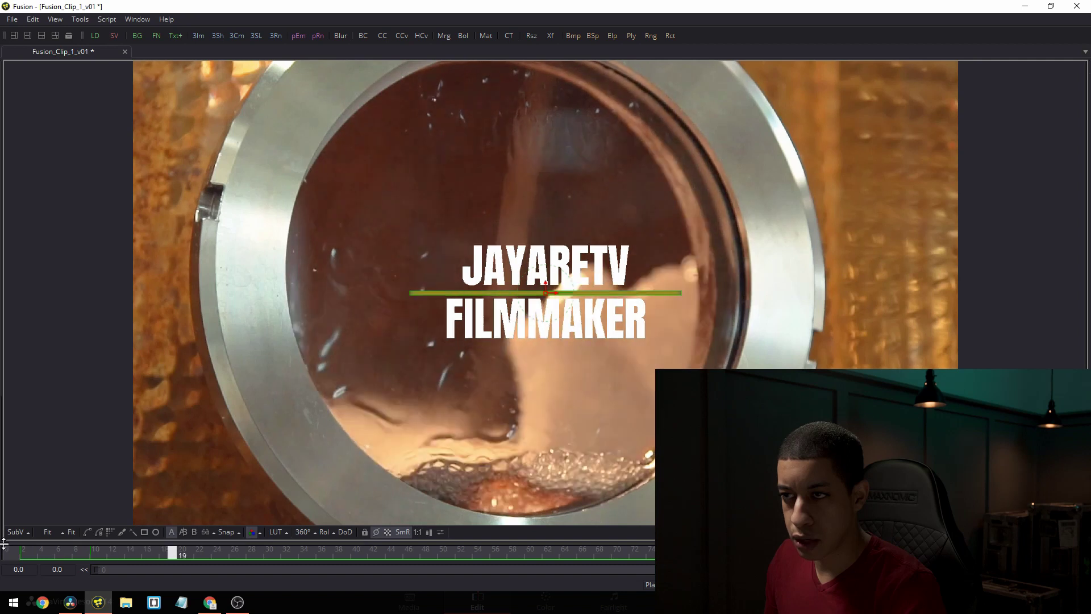
pyautogui.moveTo(111, 551); pyautogui.dragTo(138, 558)
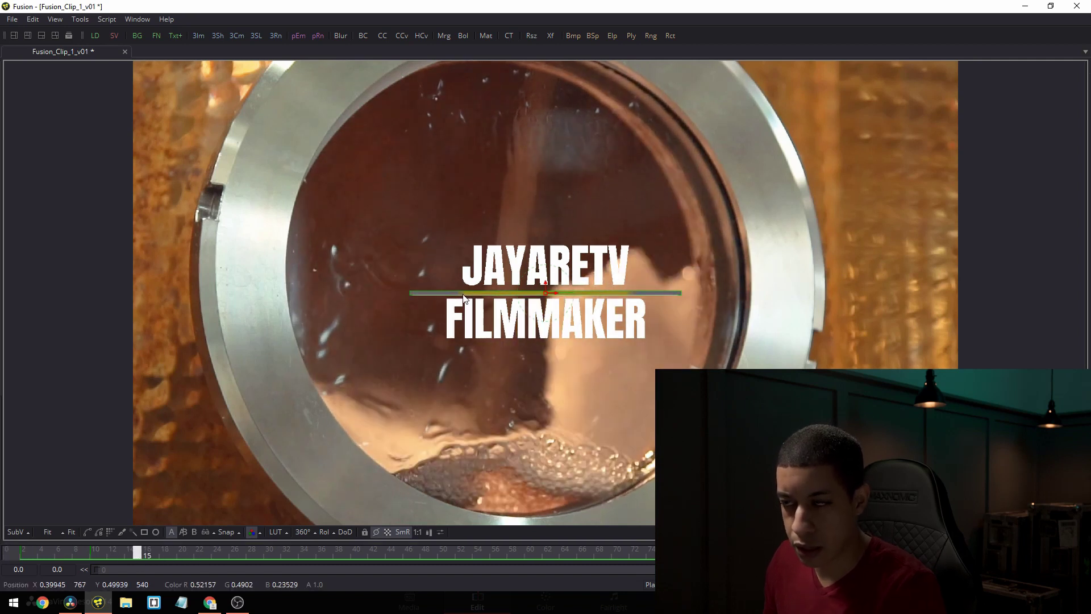
pyautogui.scroll(3, 463, 295)
pyautogui.scroll(-4, 441, 341)
pyautogui.scroll(8, 471, 239)
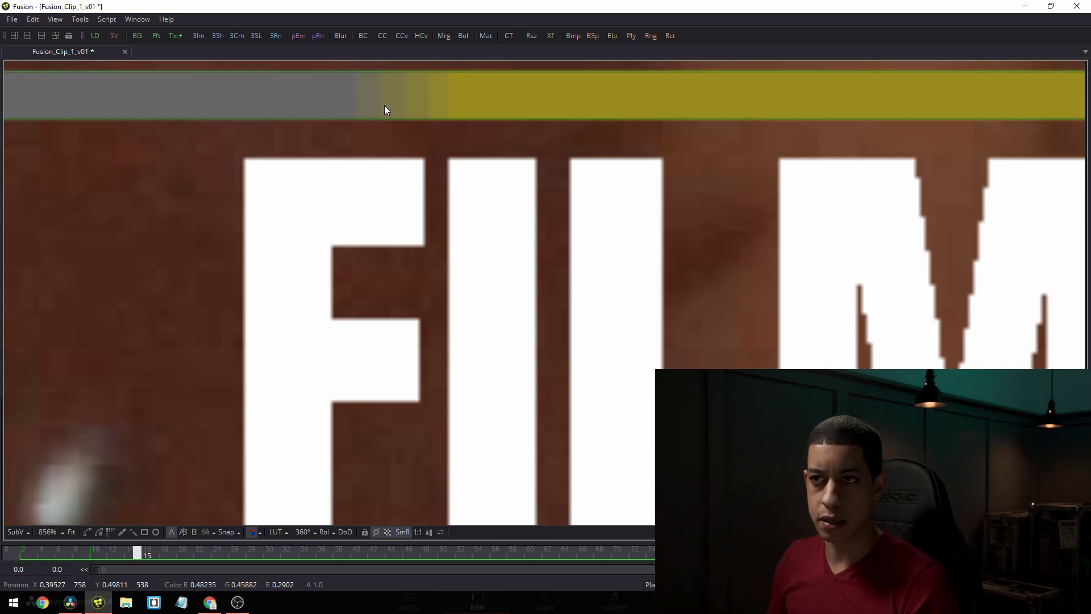
pyautogui.scroll(-5, 430, 149)
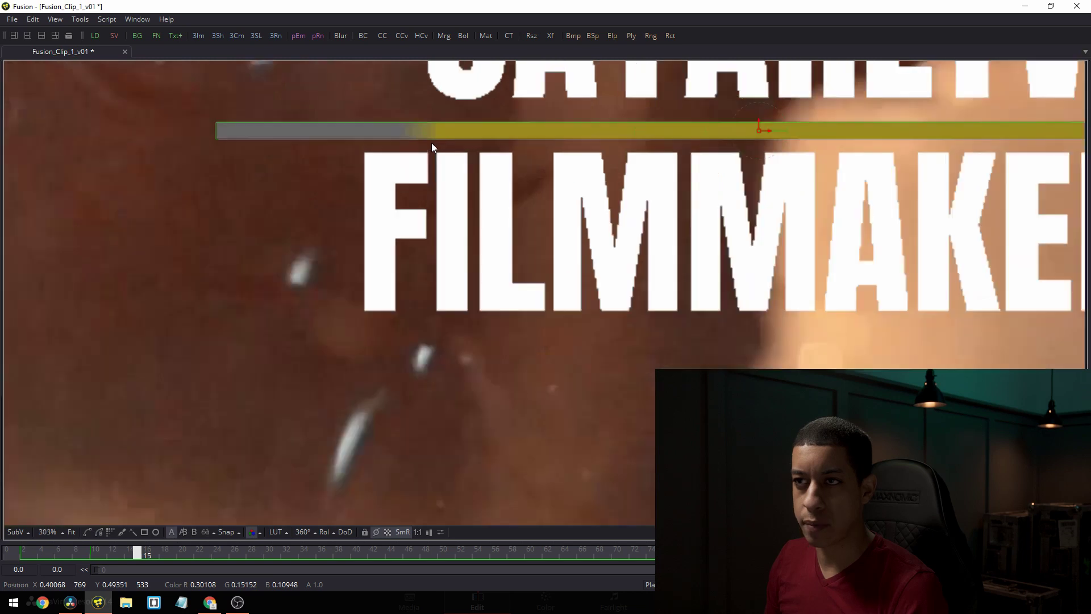
# - Raise the Motion Blur Quality of Rectangle1_1 to 10, checking the blurred edge of the yellow line
pyautogui.press('F4')
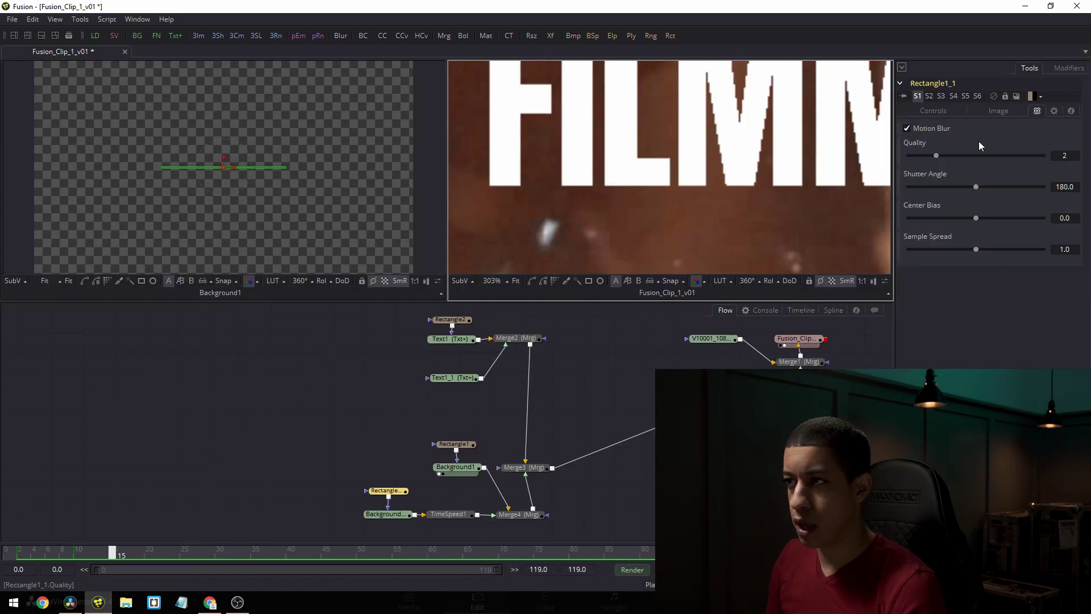
pyautogui.moveTo(938, 154); pyautogui.dragTo(1035, 158)
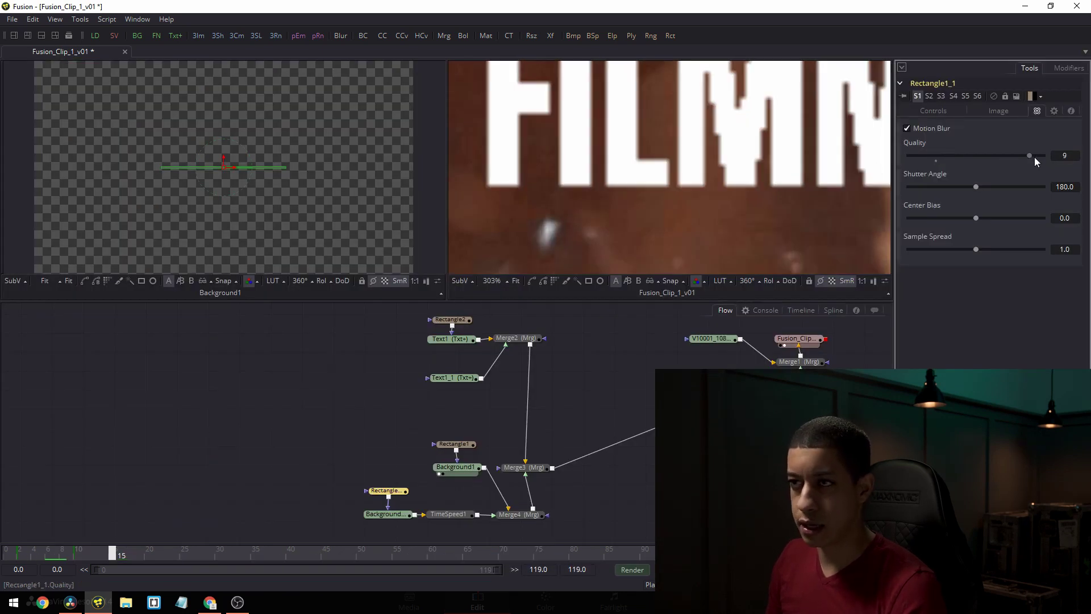
pyautogui.press('F4')
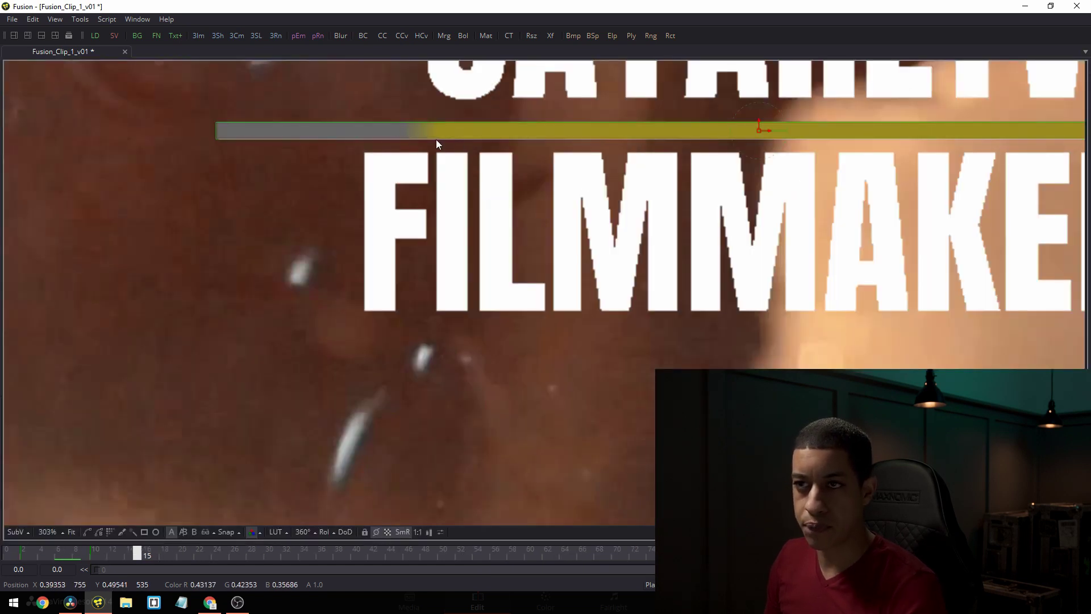
pyautogui.press('F4')
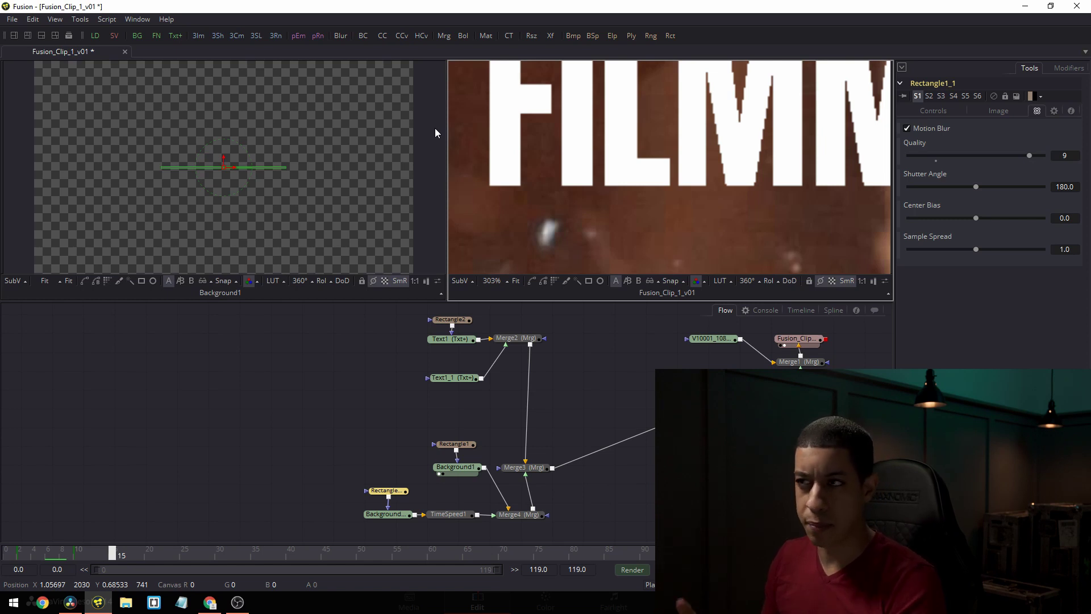
pyautogui.scroll(-1, 625, 166)
pyautogui.scroll(-1, 625, 166)
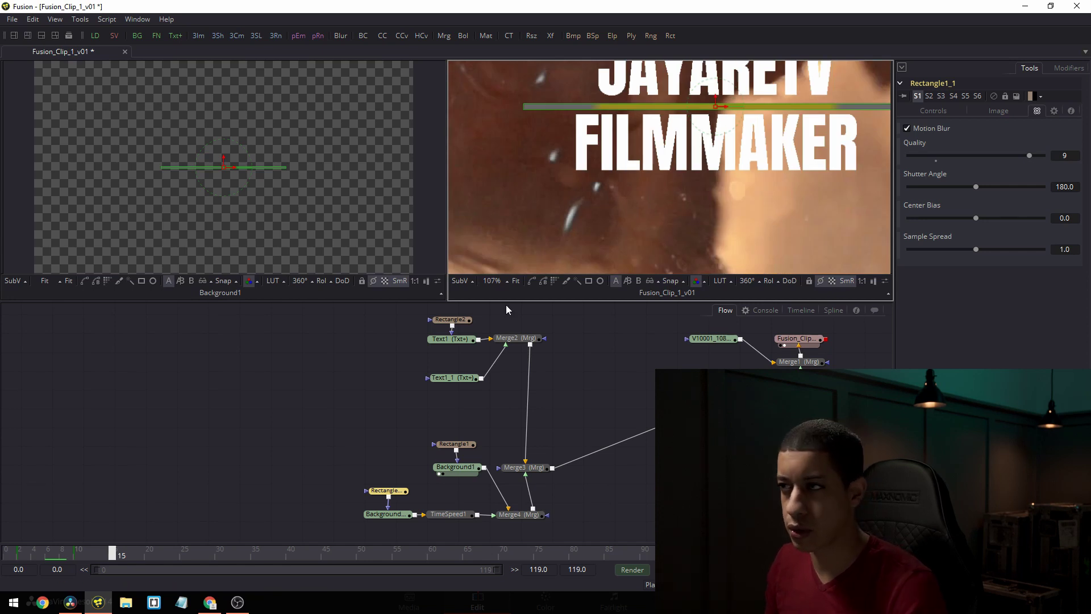
pyautogui.moveTo(1033, 155); pyautogui.dragTo(1043, 155)
# - Enable Motion Blur on the grey line's mask, Rectangle1, with Quality 10
pyautogui.click(450, 449)
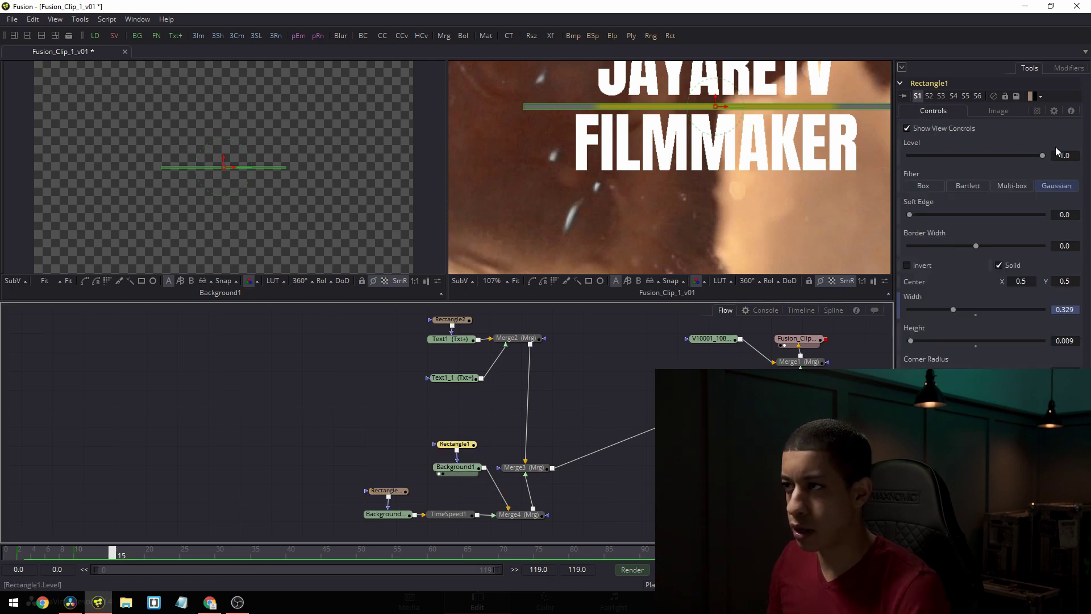
pyautogui.click(1037, 111)
pyautogui.click(932, 129)
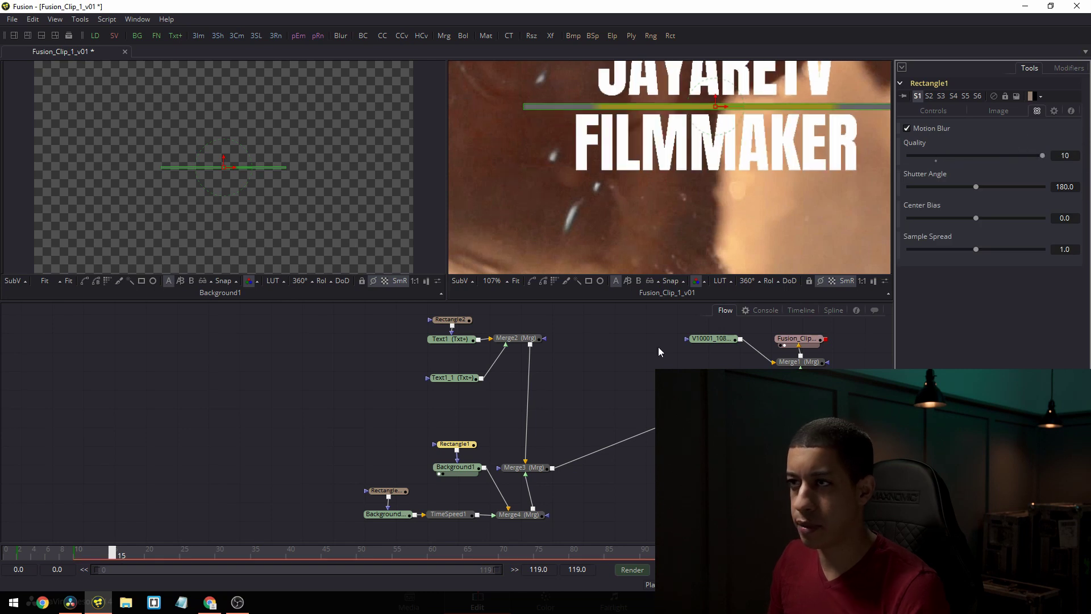
# - Play the motion-blurred line animation from frame 0, with the composite full screen and fitted to the view
pyautogui.moveTo(51, 551); pyautogui.dragTo(7, 551)
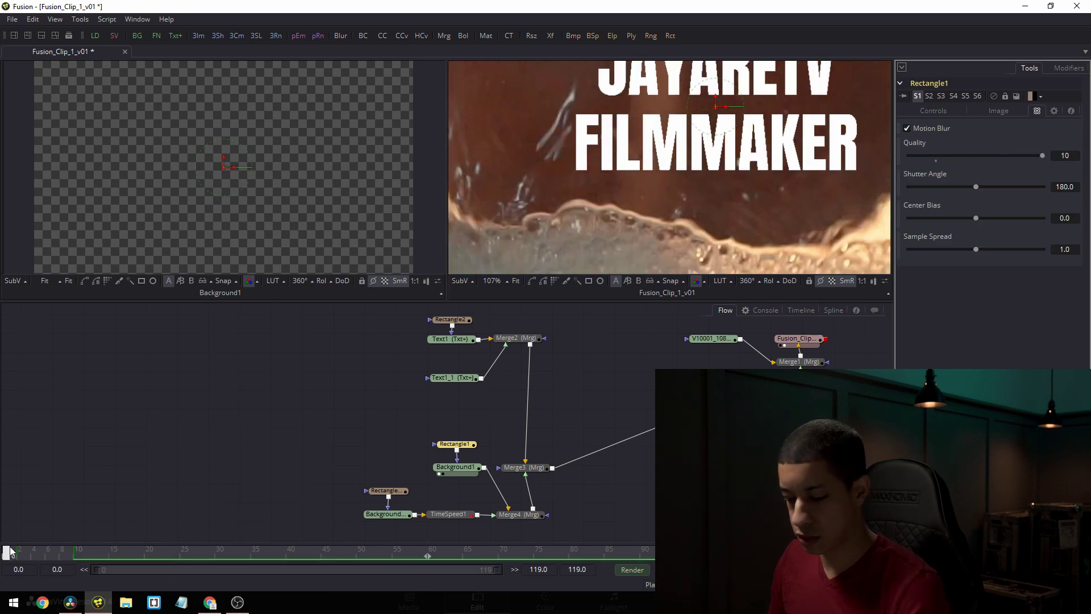
pyautogui.press('F4')
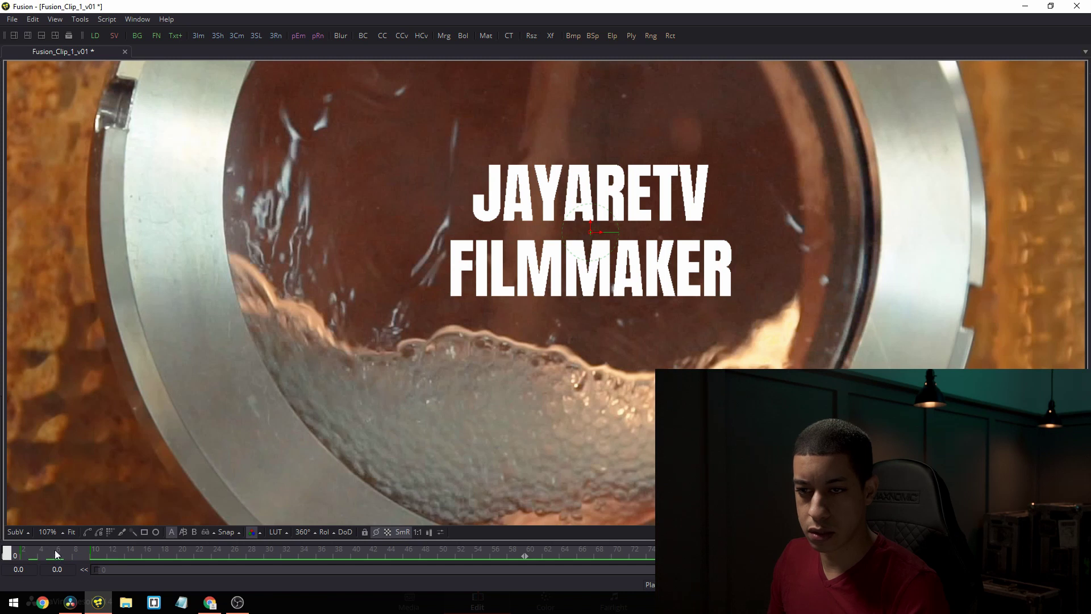
pyautogui.click(70, 532)
pyautogui.press('space')
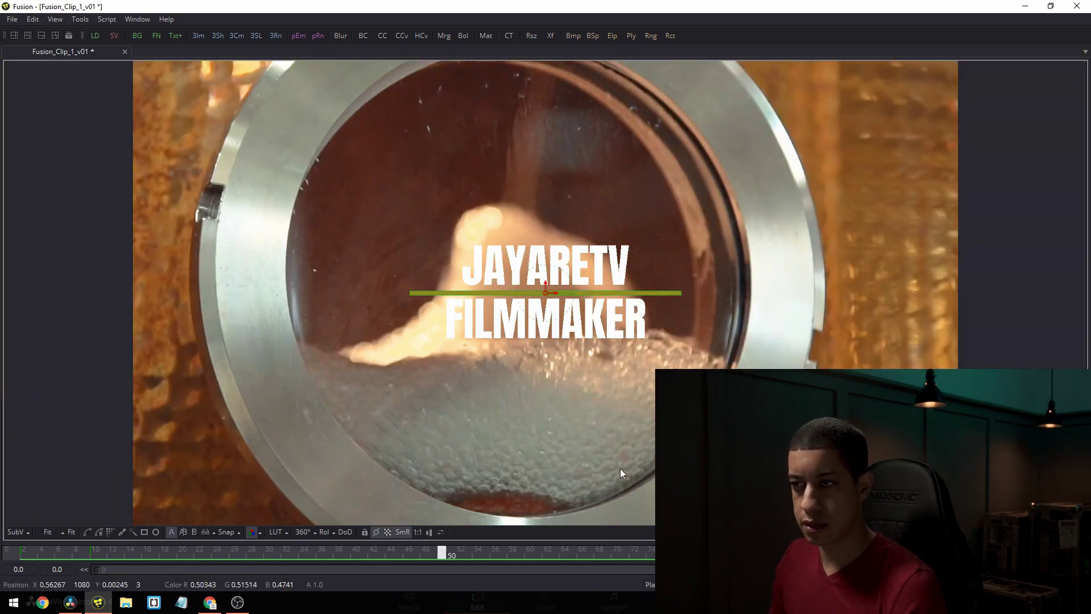
# - Scrub to frame 22, checking in the full-screen composite where the line has finished growing
pyautogui.press('F4')
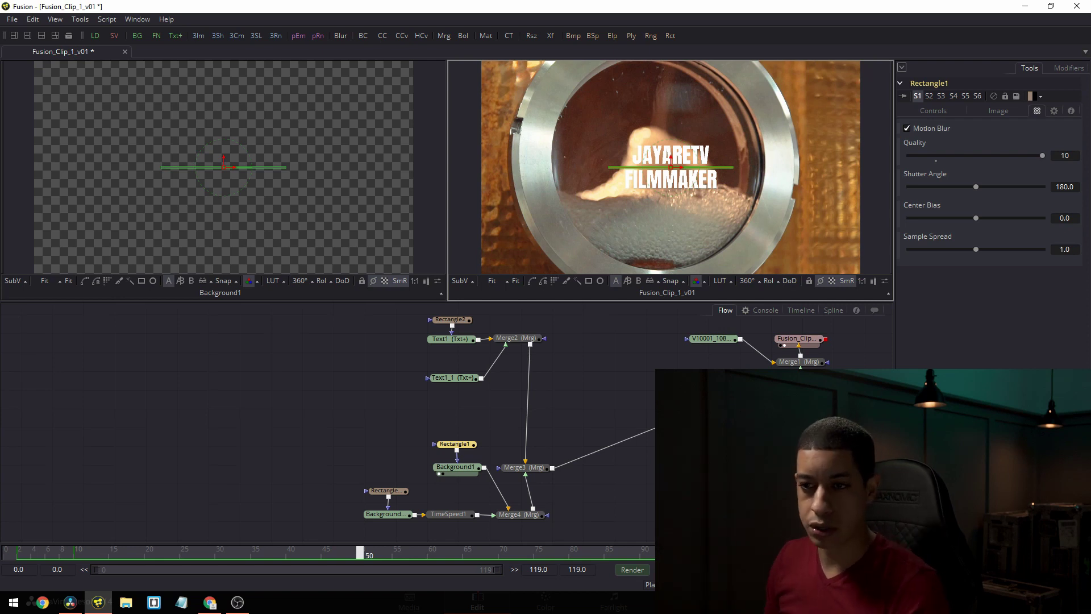
pyautogui.click(111, 555)
pyautogui.moveTo(111, 554); pyautogui.dragTo(148, 563)
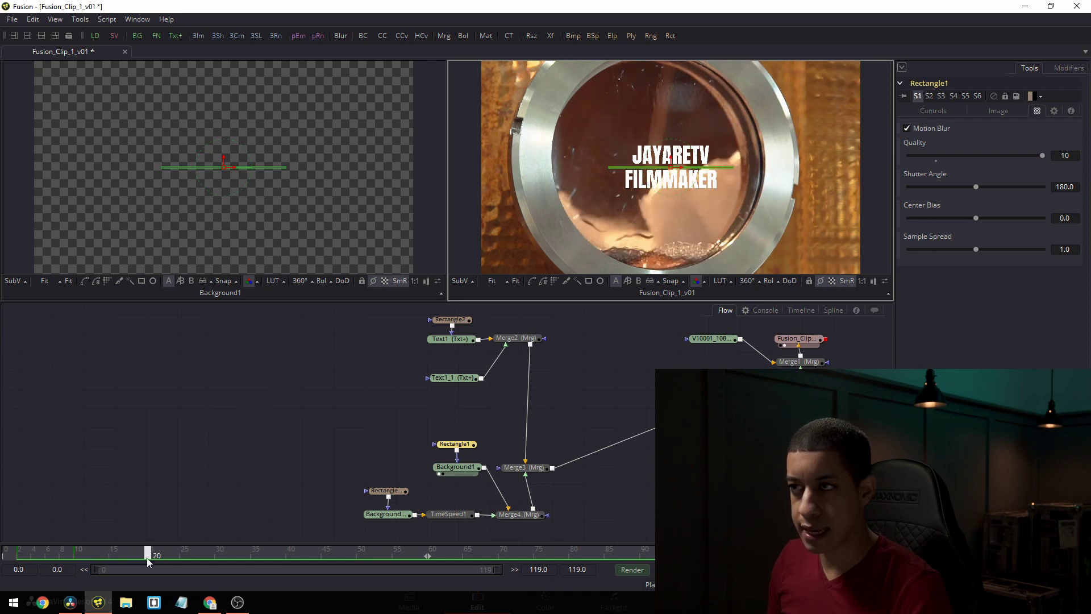
pyautogui.press('F4')
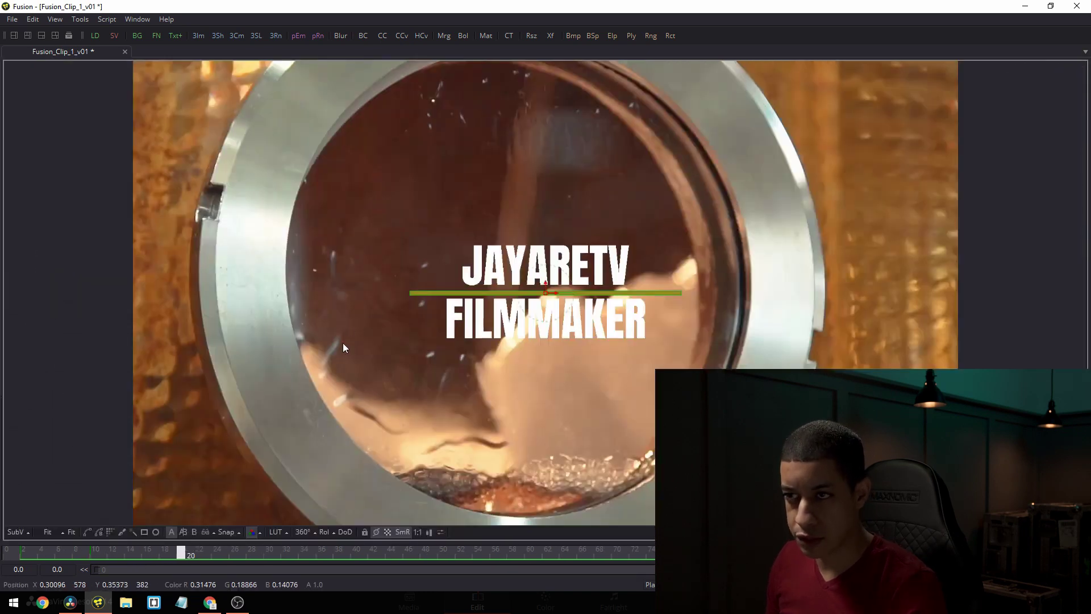
pyautogui.moveTo(175, 554); pyautogui.dragTo(198, 554)
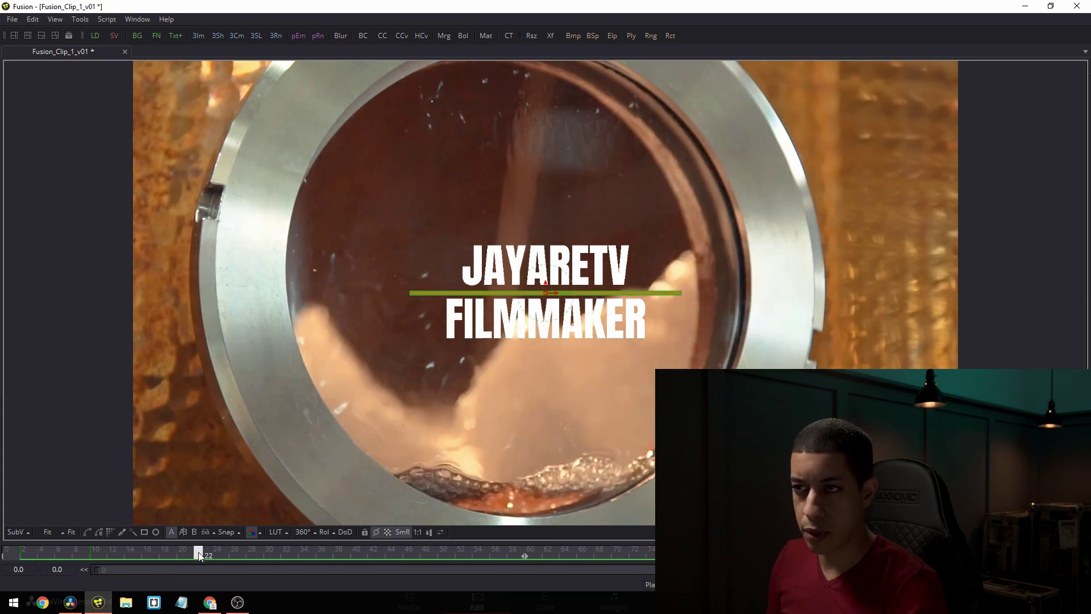
pyautogui.press('F4')
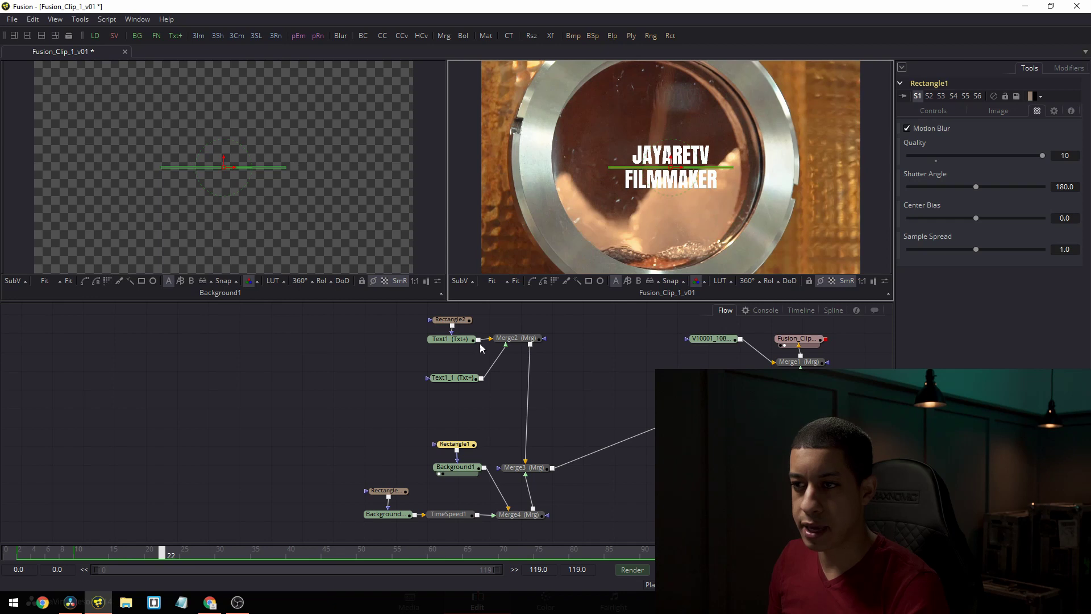
# - Keyframe the layout Center of the JAYARETV text to rise from Y 0.444 at frame 22 to about 0.545 at frame 29
pyautogui.click(463, 320)
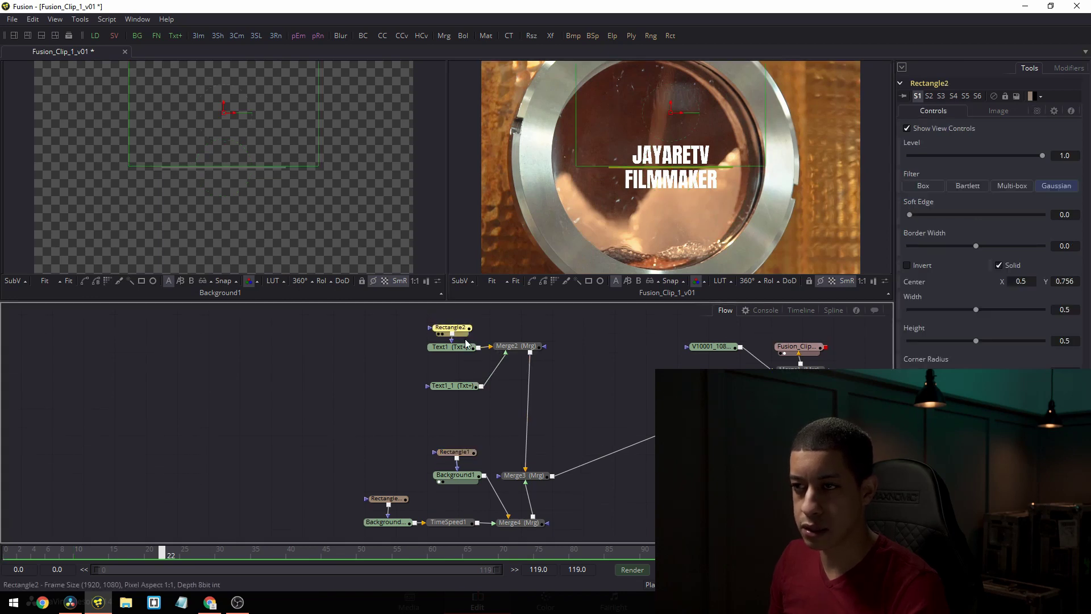
pyautogui.click(464, 346)
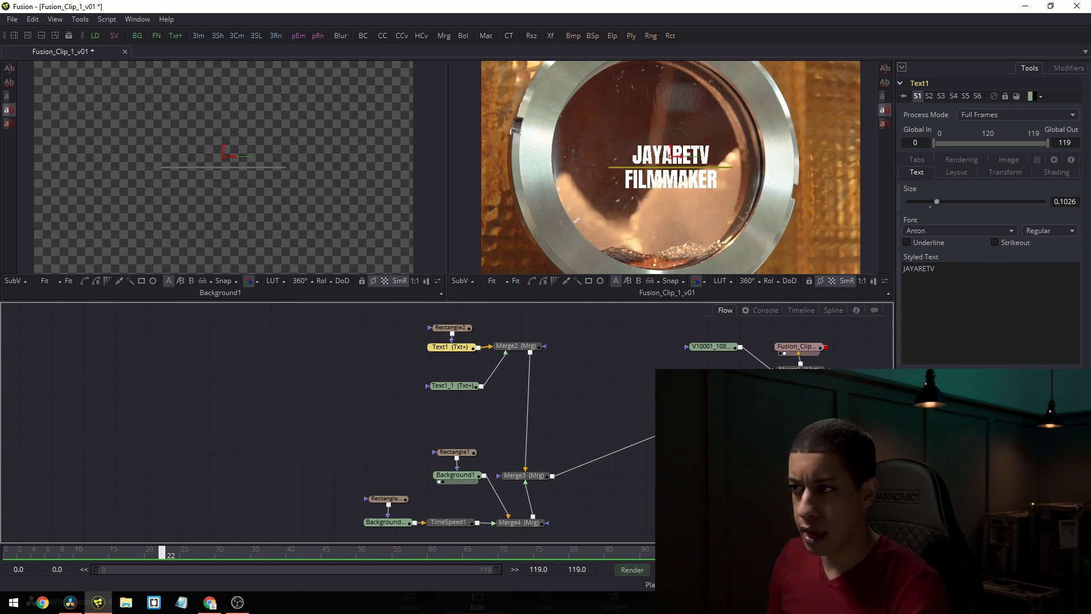
pyautogui.click(957, 172)
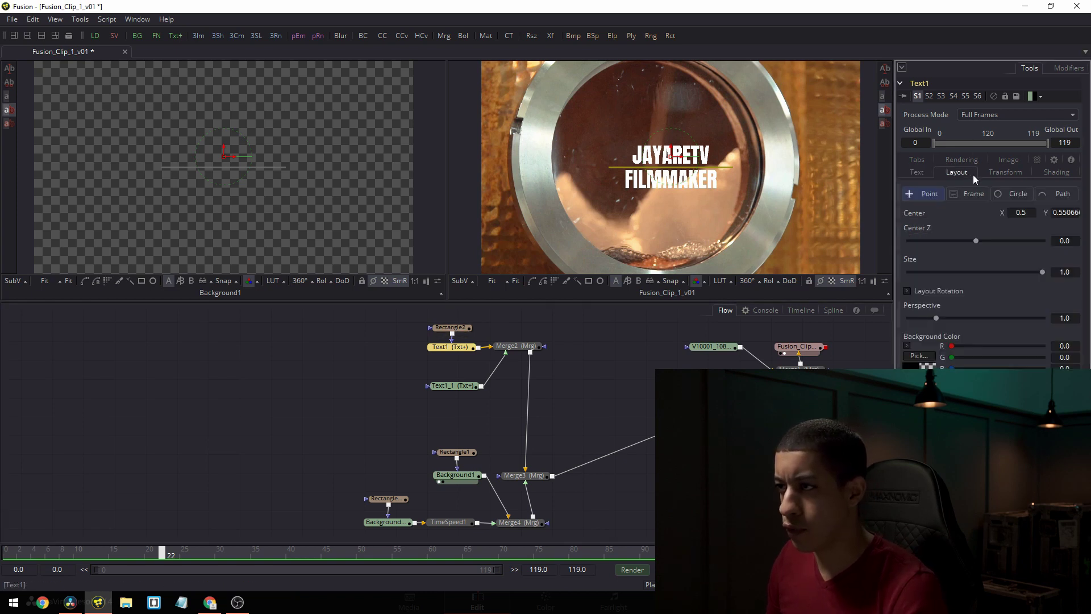
pyautogui.click(899, 213)
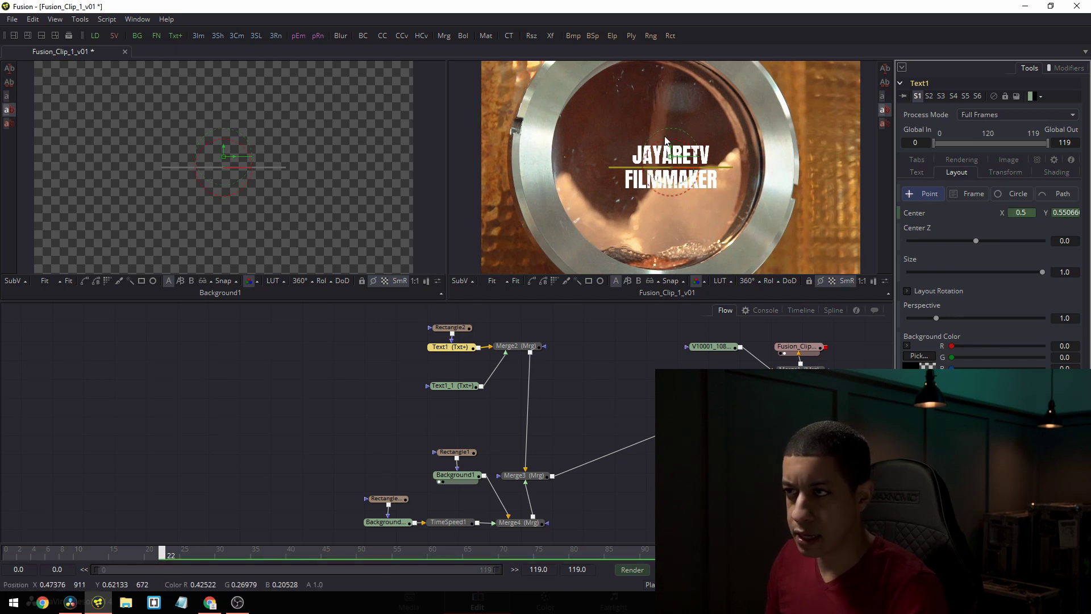
pyautogui.moveTo(672, 155); pyautogui.dragTo(672, 172)
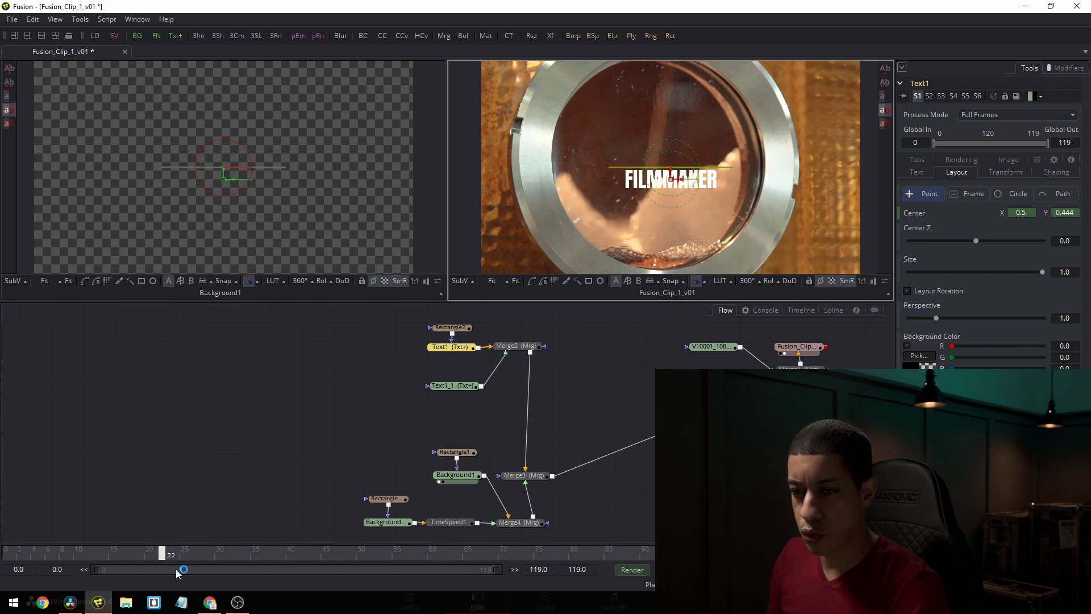
pyautogui.moveTo(163, 557); pyautogui.dragTo(220, 560)
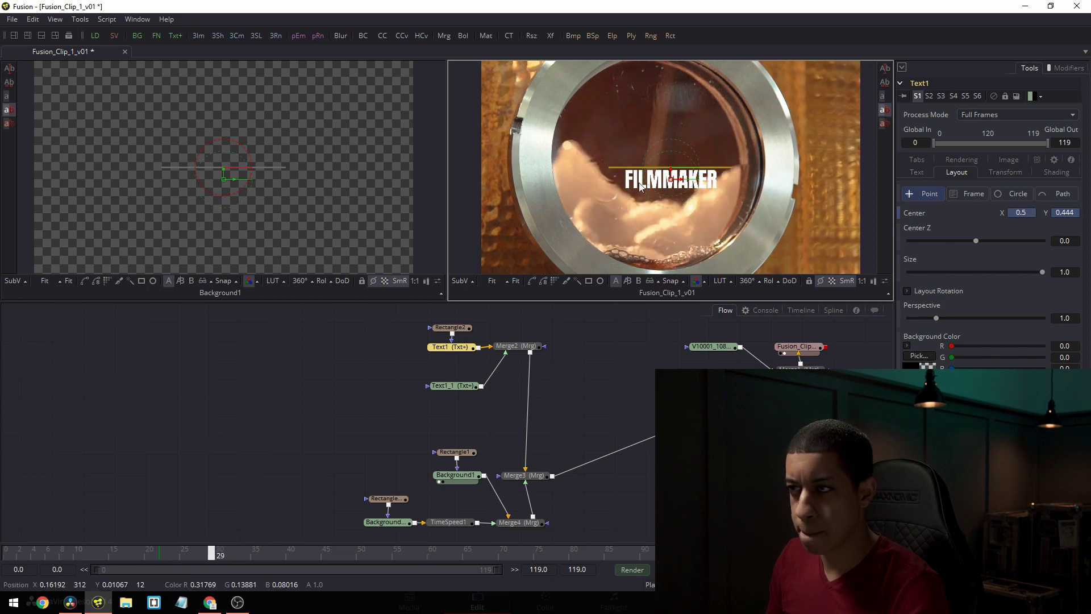
pyautogui.moveTo(672, 172); pyautogui.dragTo(670, 147)
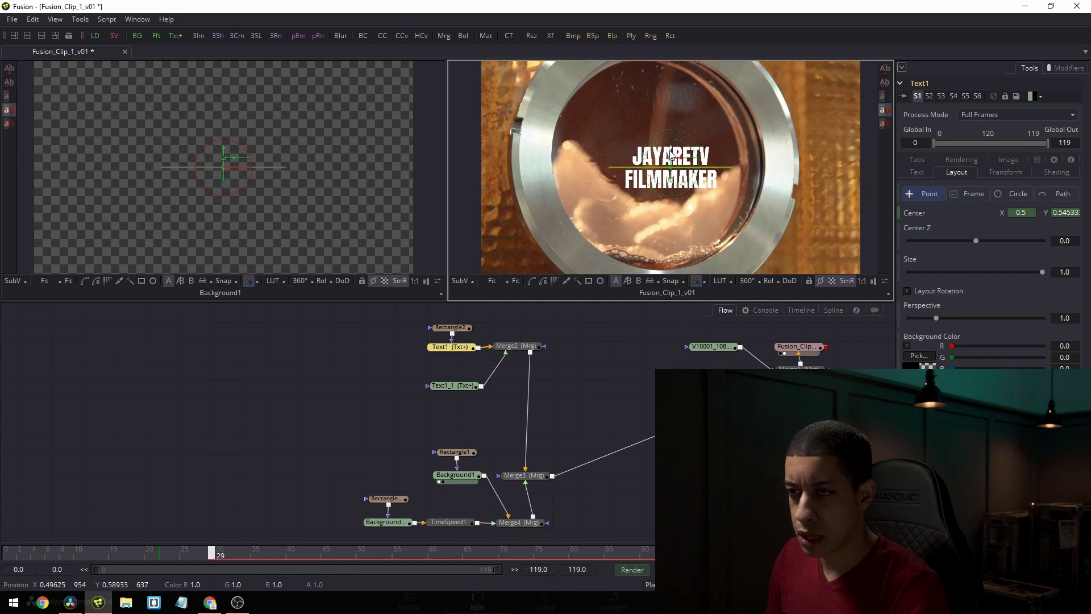
# - Copy the Rectangle2 mask onto the FILMMAKER text node and move the copy below the line, to Center Y about 0.247
pyautogui.click(449, 387)
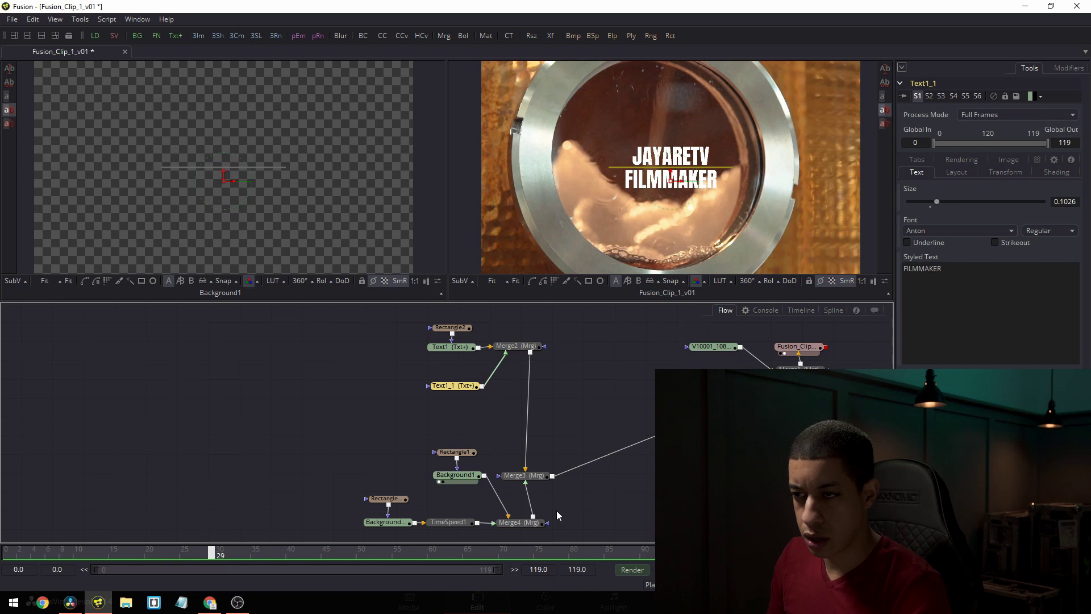
pyautogui.moveTo(472, 481)
pyautogui.mouseDown()
pyautogui.moveTo(451, 458)
pyautogui.moveTo(468, 484)
pyautogui.mouseUp()
pyautogui.click(452, 387)
pyautogui.moveTo(452, 386); pyautogui.dragTo(445, 387)
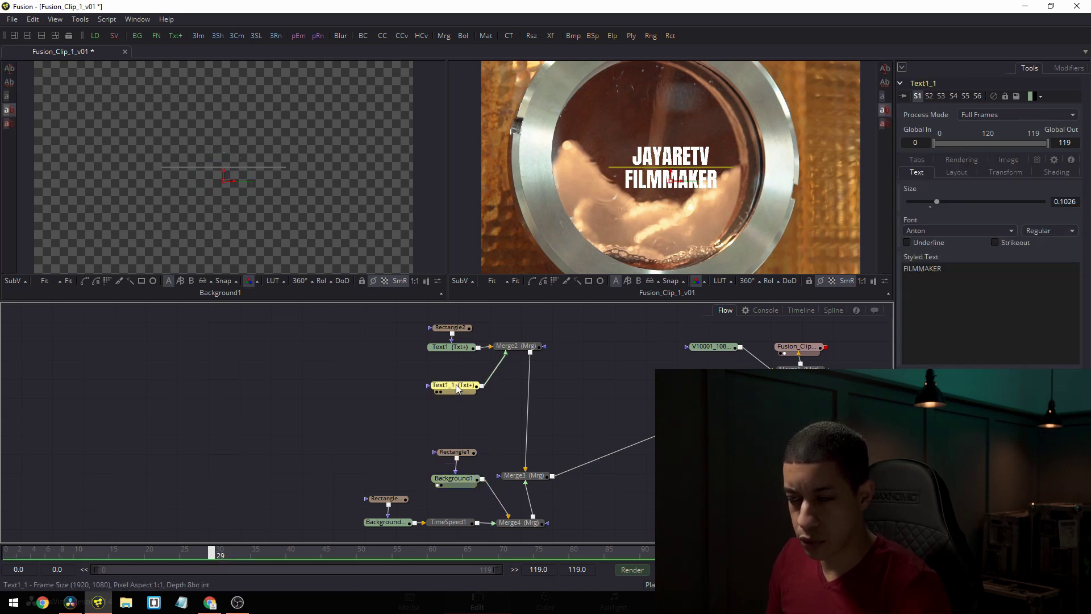
pyautogui.click(458, 328)
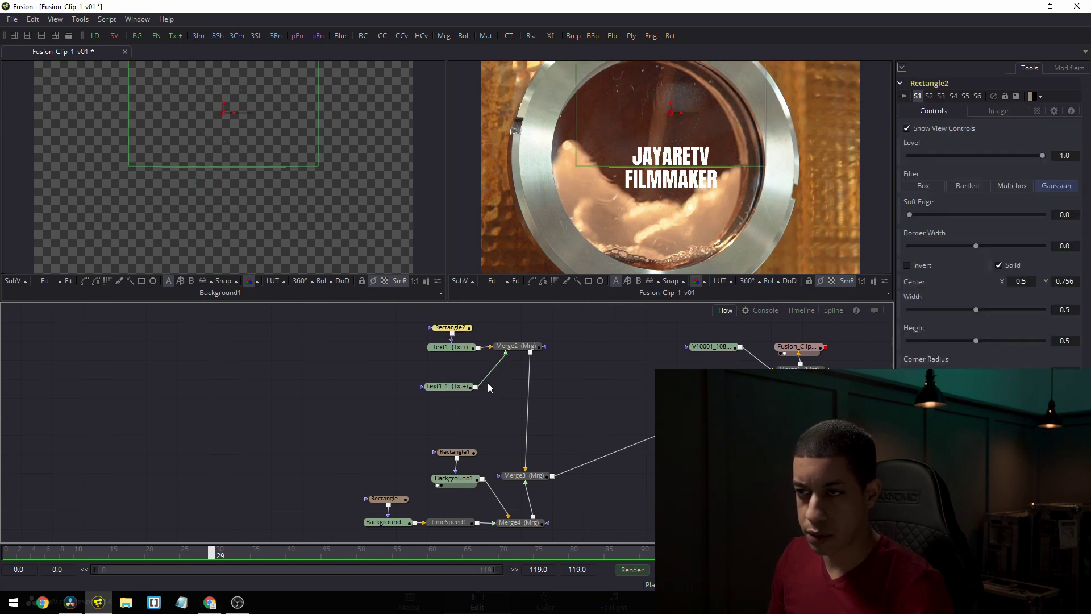
pyautogui.hotkey('ctrl', 'c')
pyautogui.click(455, 387)
pyautogui.hotkey('ctrl', 'v')
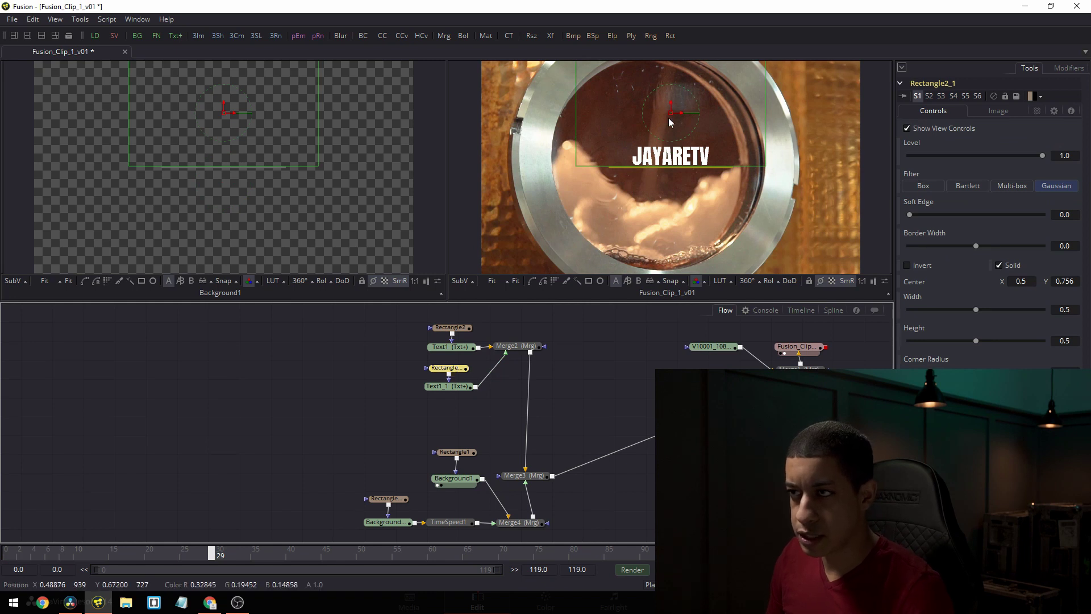
pyautogui.moveTo(671, 108); pyautogui.dragTo(667, 210)
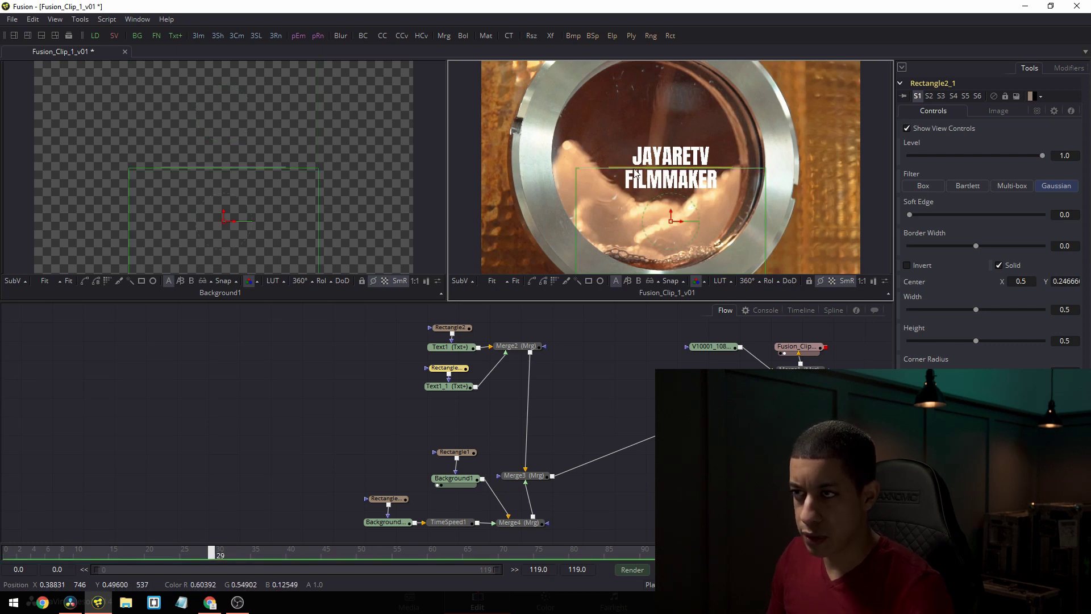
# - Keyframe the layout Center of the FILMMAKER text to drop from Y 0.532 at frame 22 to about 0.431 at frame 29
pyautogui.click(433, 391)
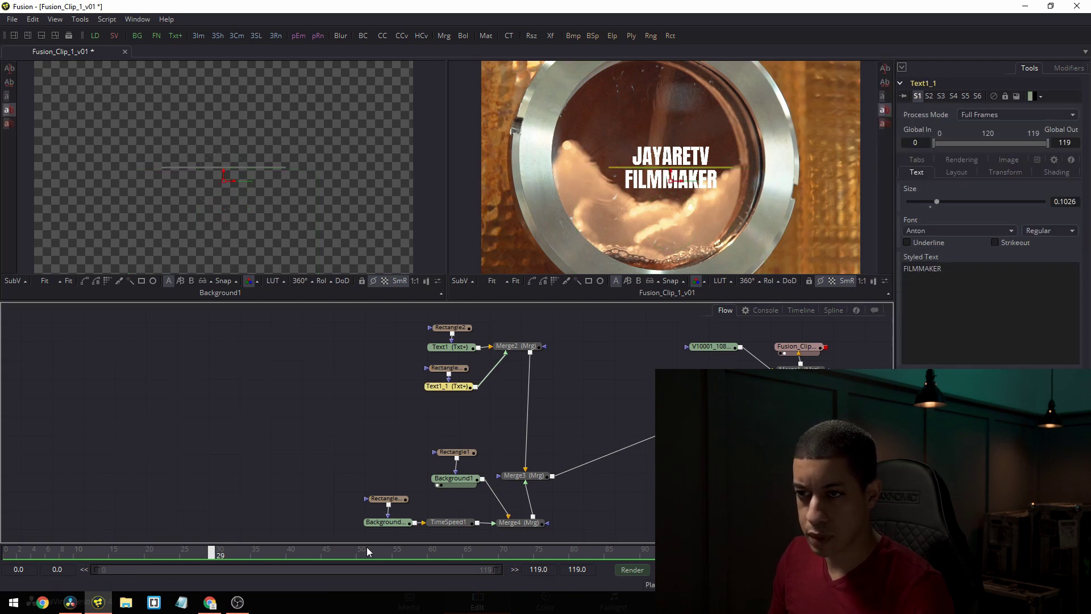
pyautogui.moveTo(213, 551); pyautogui.dragTo(164, 548)
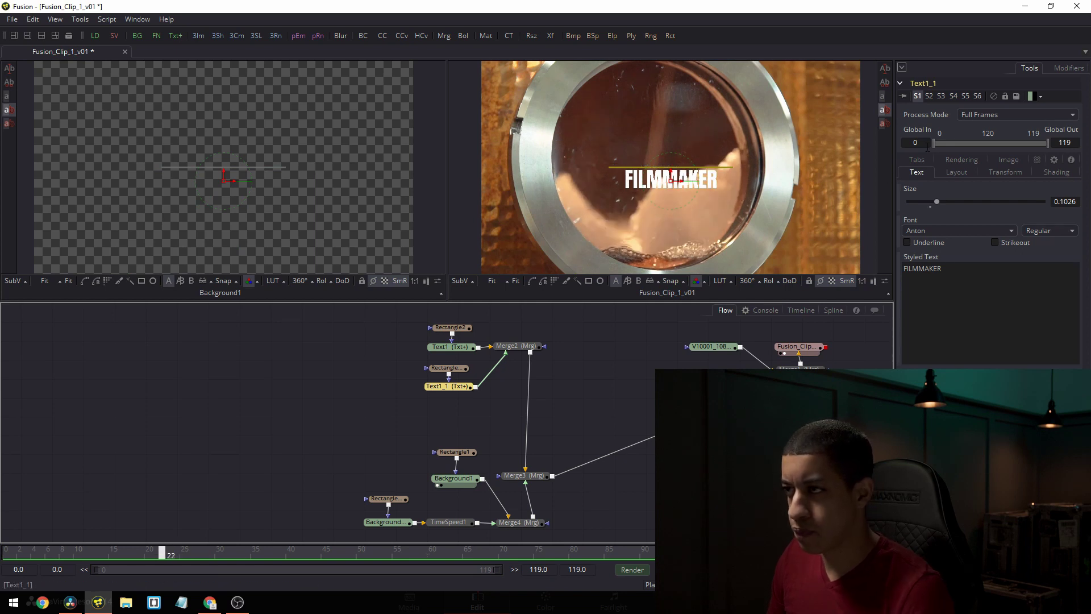
pyautogui.click(957, 172)
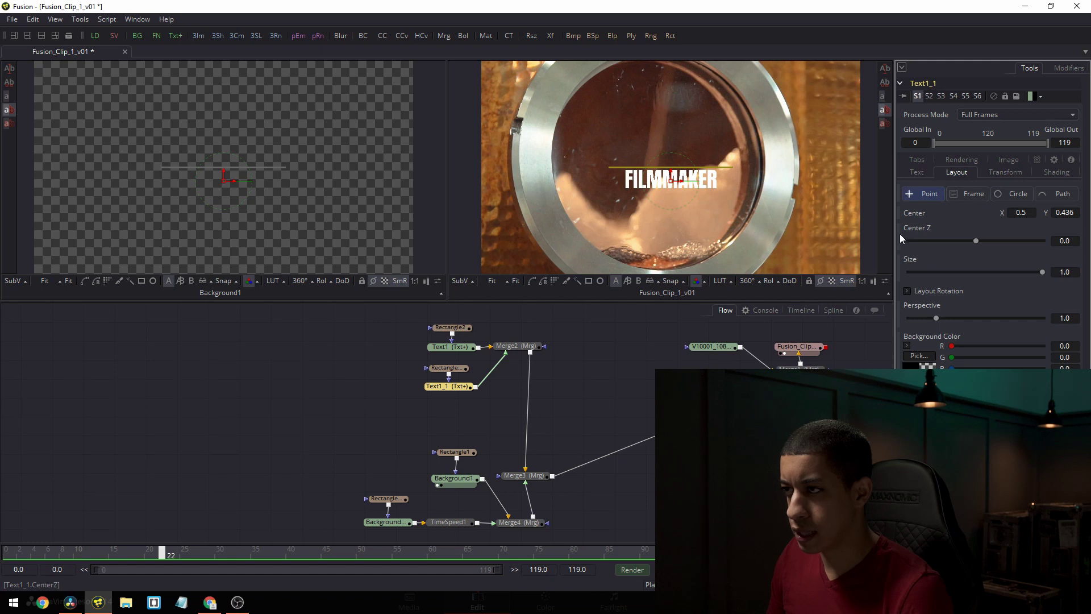
pyautogui.click(898, 214)
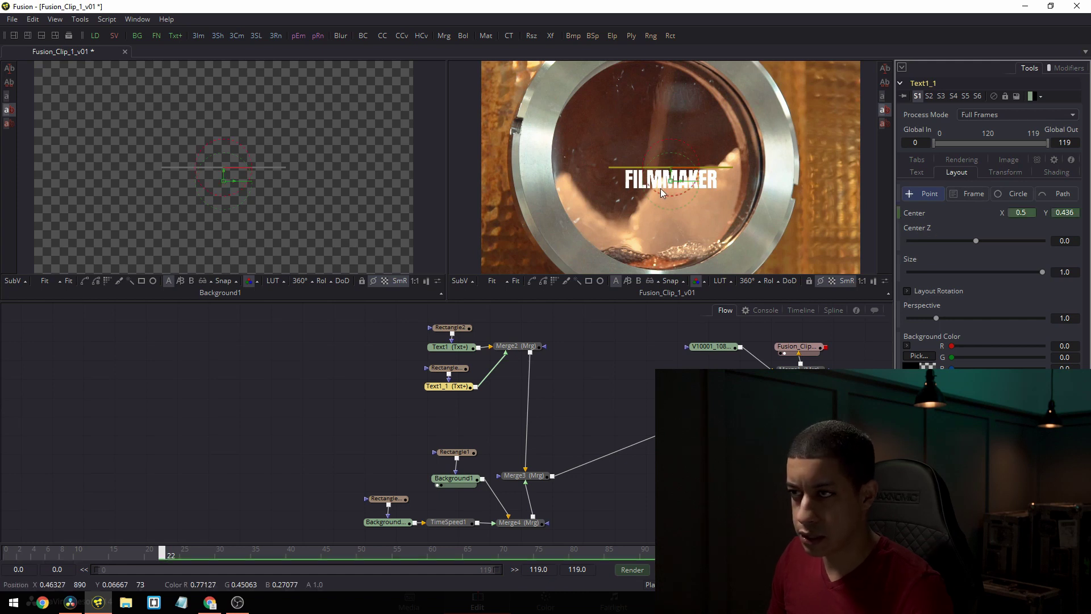
pyautogui.moveTo(671, 173); pyautogui.dragTo(670, 154)
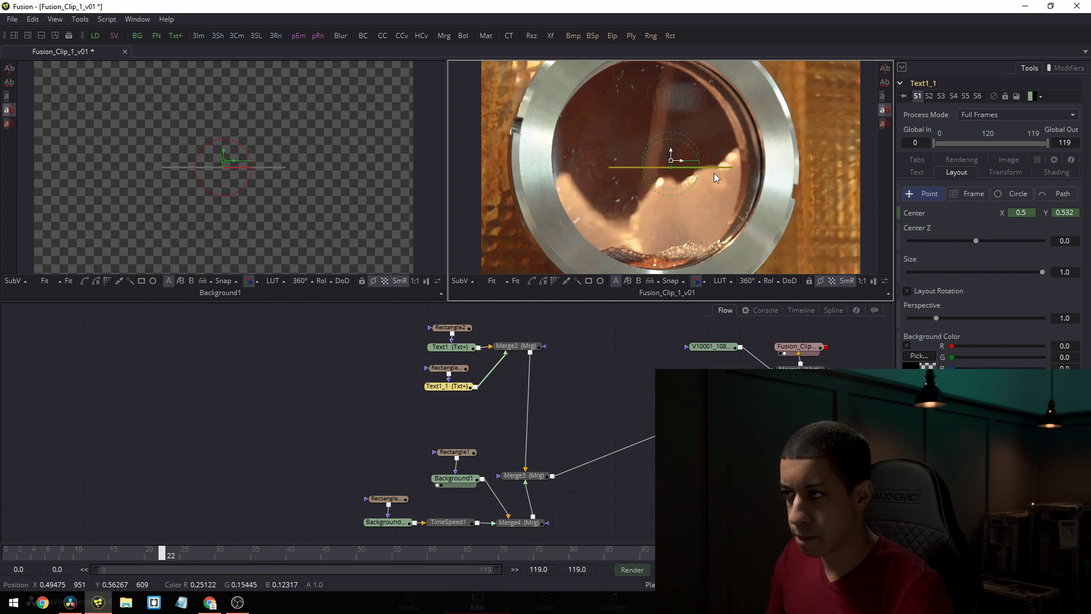
pyautogui.moveTo(163, 555); pyautogui.dragTo(214, 562)
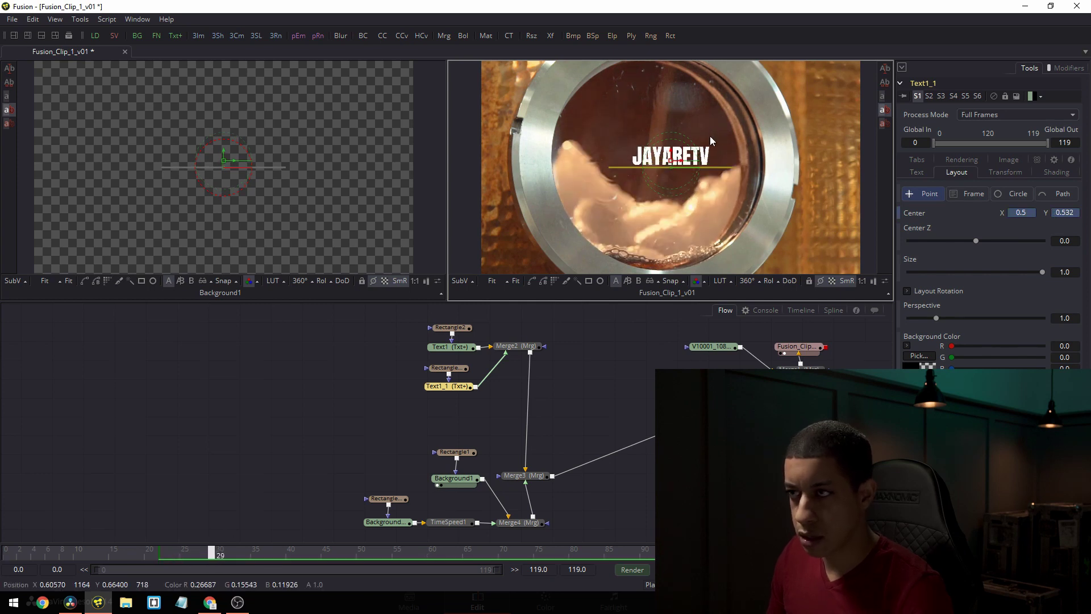
pyautogui.moveTo(672, 155); pyautogui.dragTo(672, 177)
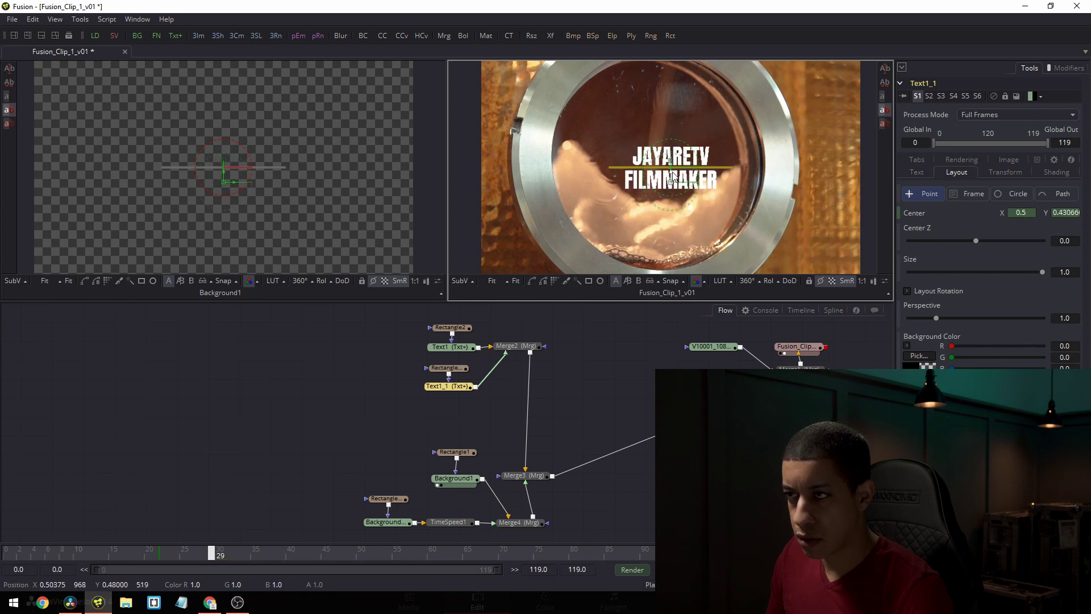
# - Play the title animation full screen from frame 0 and again from frame 5, reviewing how both words emerge from the line
pyautogui.click(47, 555)
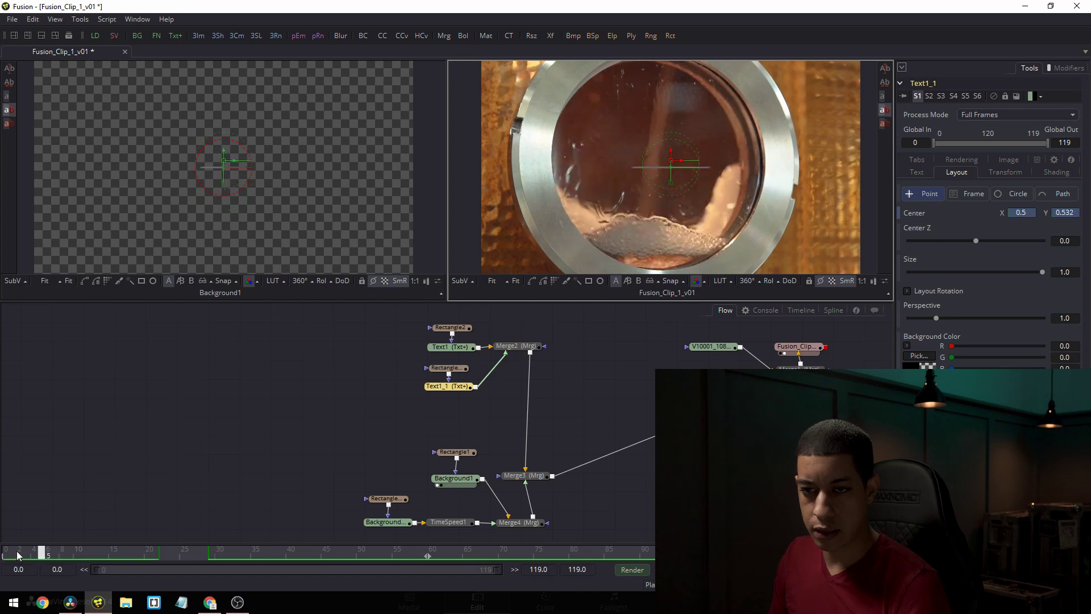
pyautogui.moveTo(47, 554); pyautogui.dragTo(6, 554)
pyautogui.press('F4')
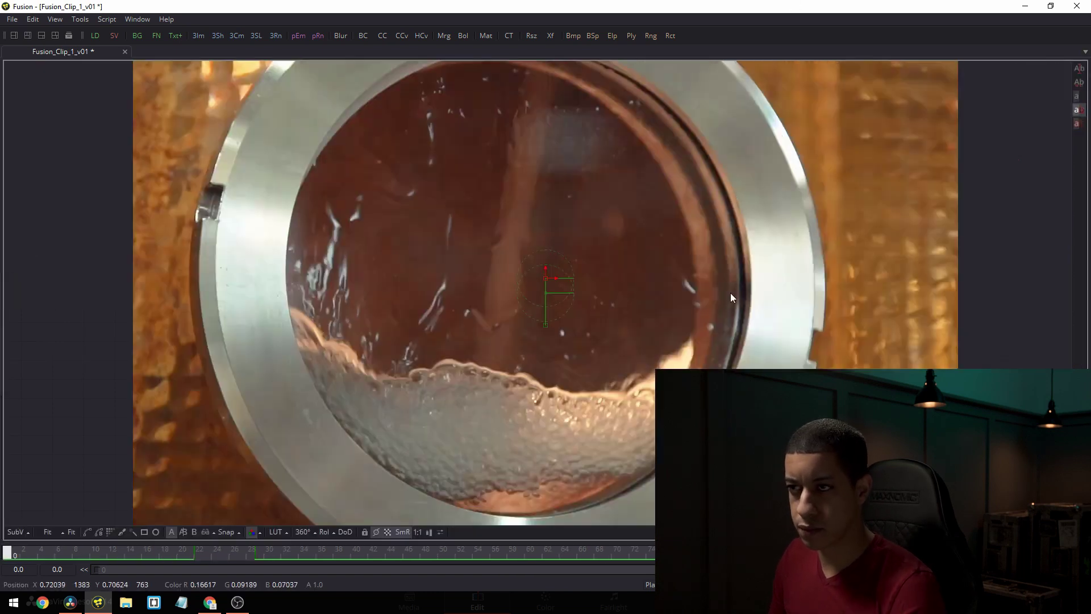
pyautogui.press('space')
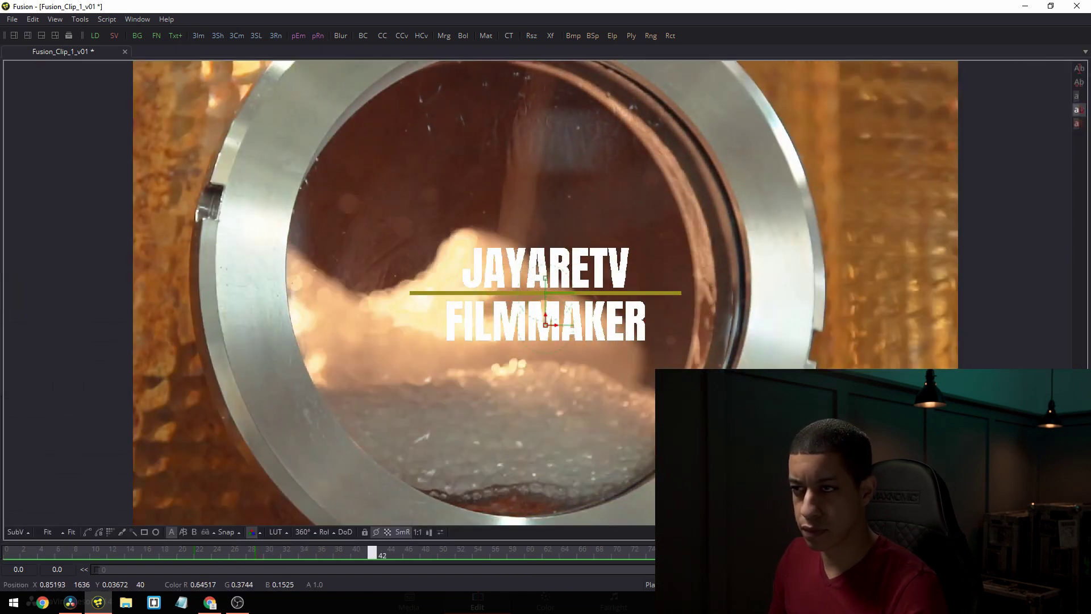
pyautogui.press('space')
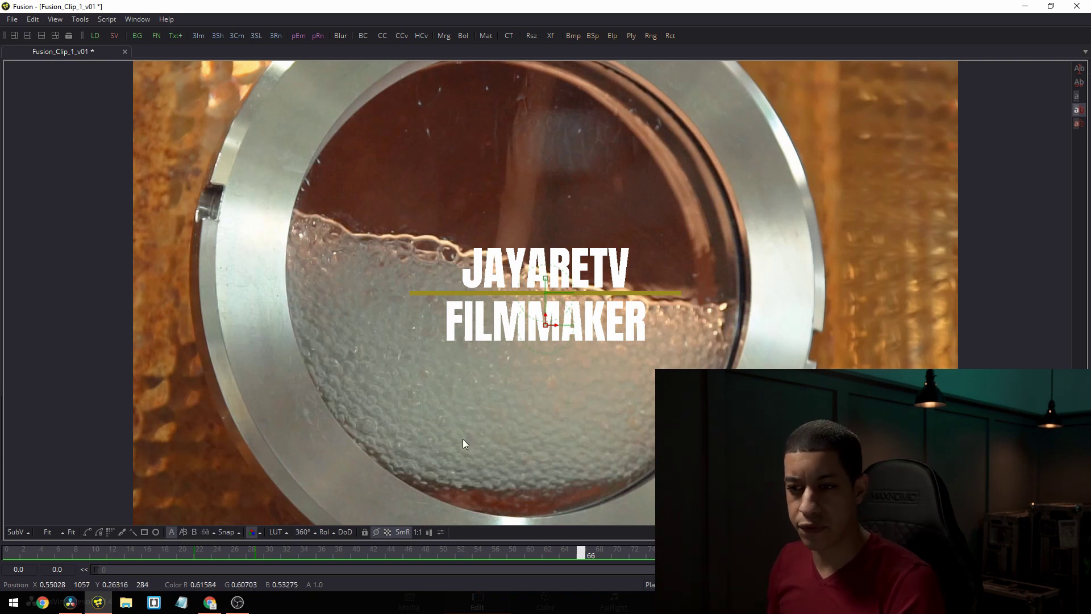
pyautogui.moveTo(126, 551); pyautogui.dragTo(50, 551)
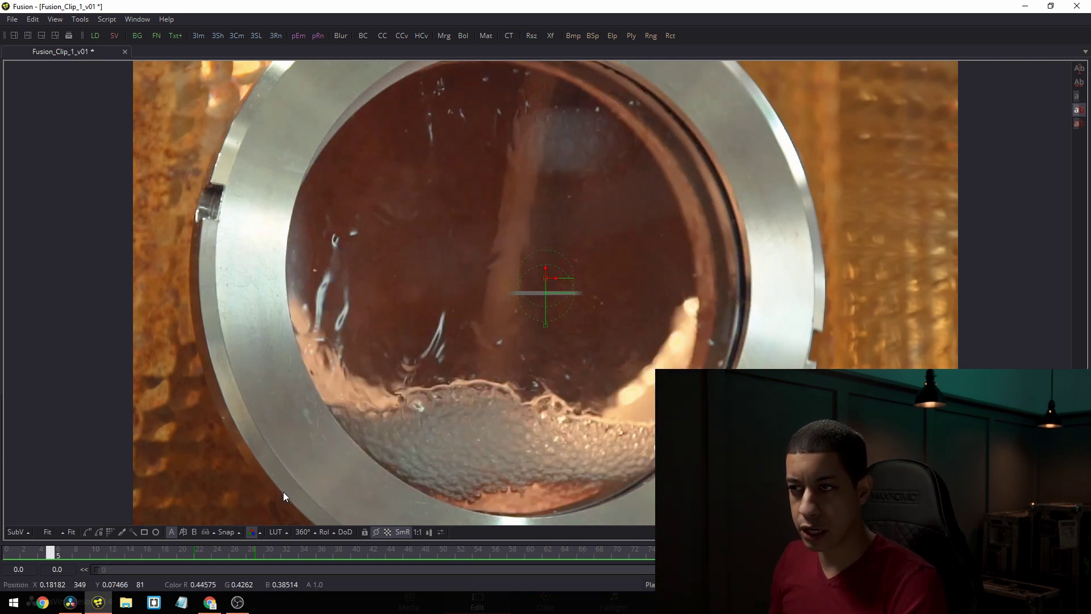
pyautogui.press('space')
pyautogui.press('F4')
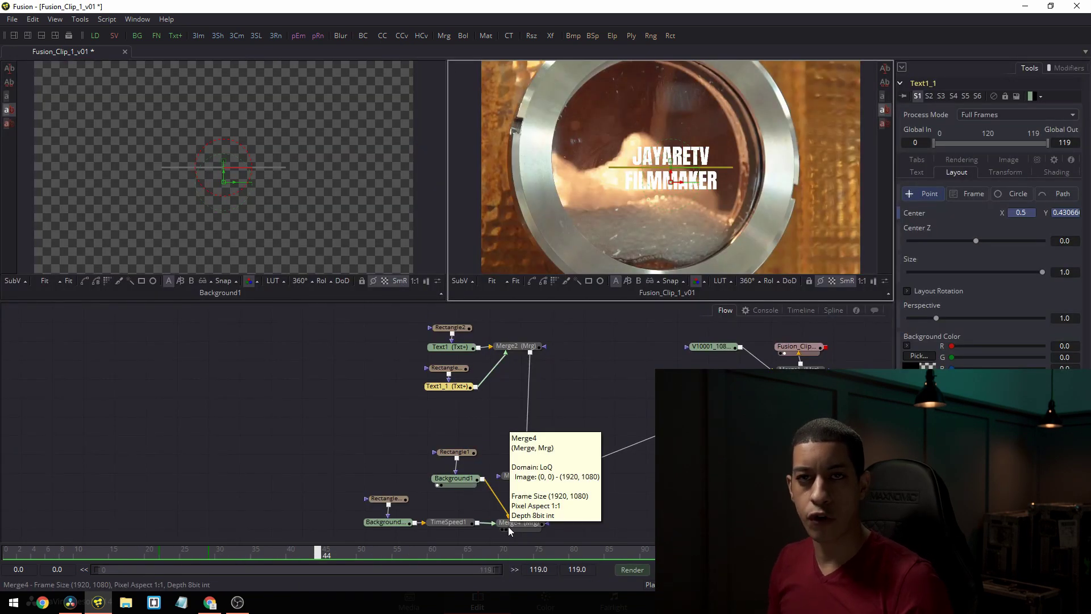
# - In the spline editor, smooth both Displacement keyframes of the FILMMAKER text, Text1_1
pyautogui.click(833, 310)
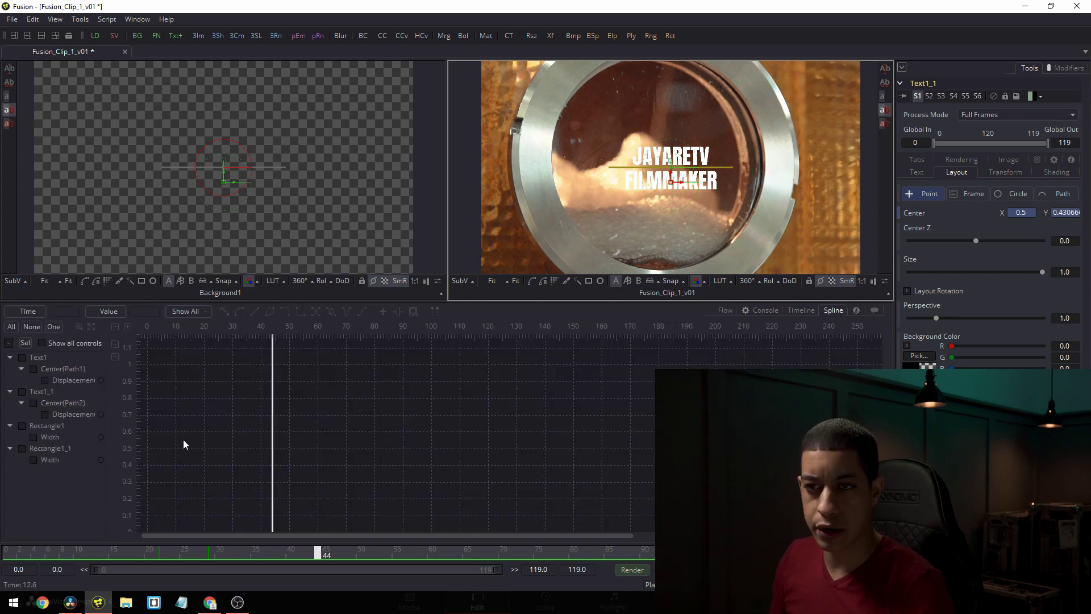
pyautogui.click(40, 359)
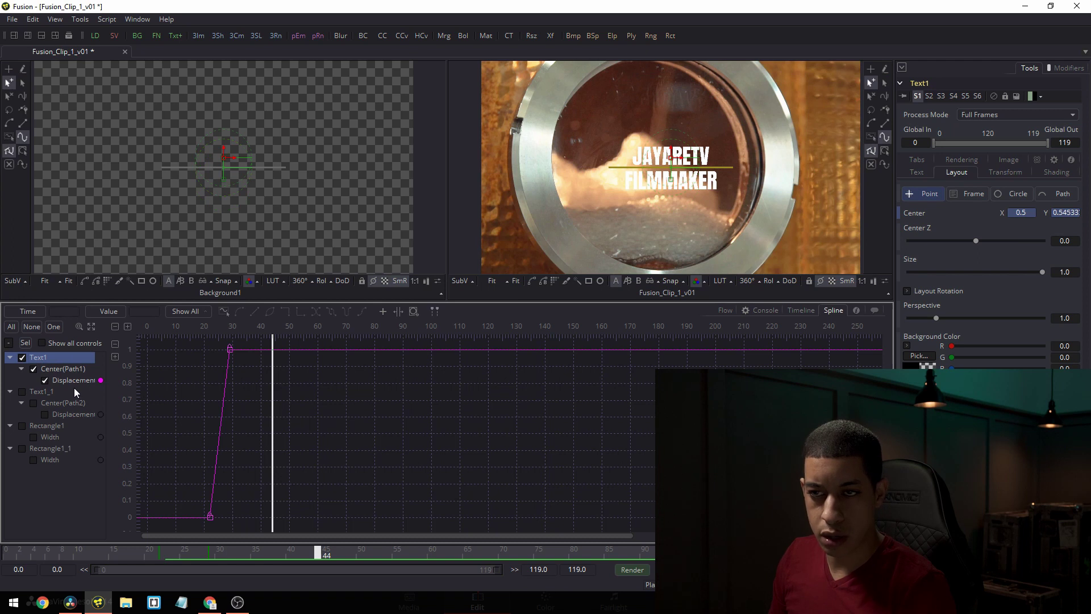
pyautogui.click(45, 392)
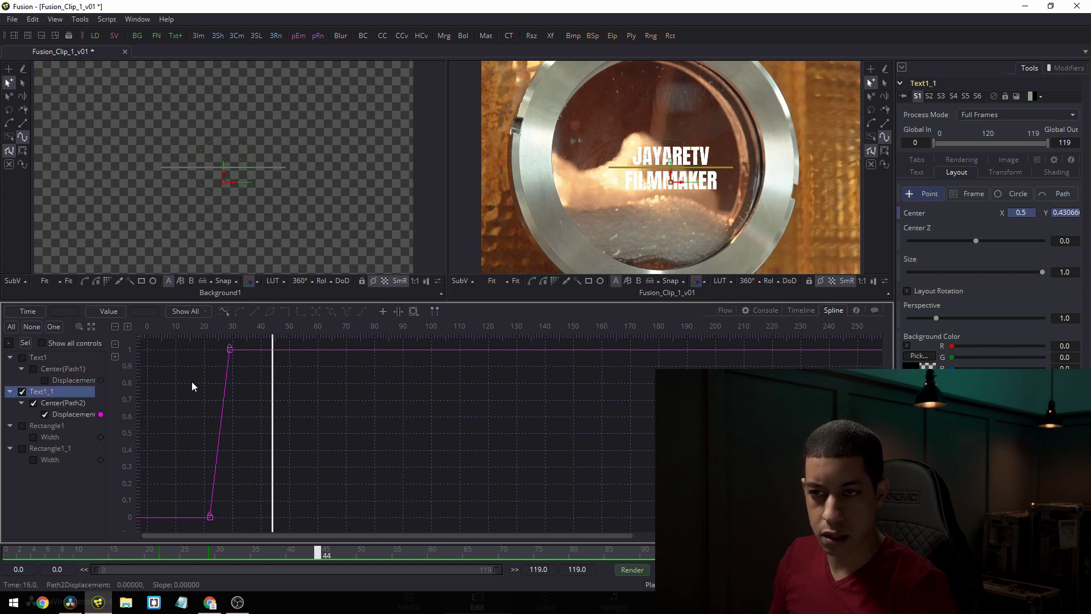
pyautogui.moveTo(180, 351); pyautogui.dragTo(325, 520)
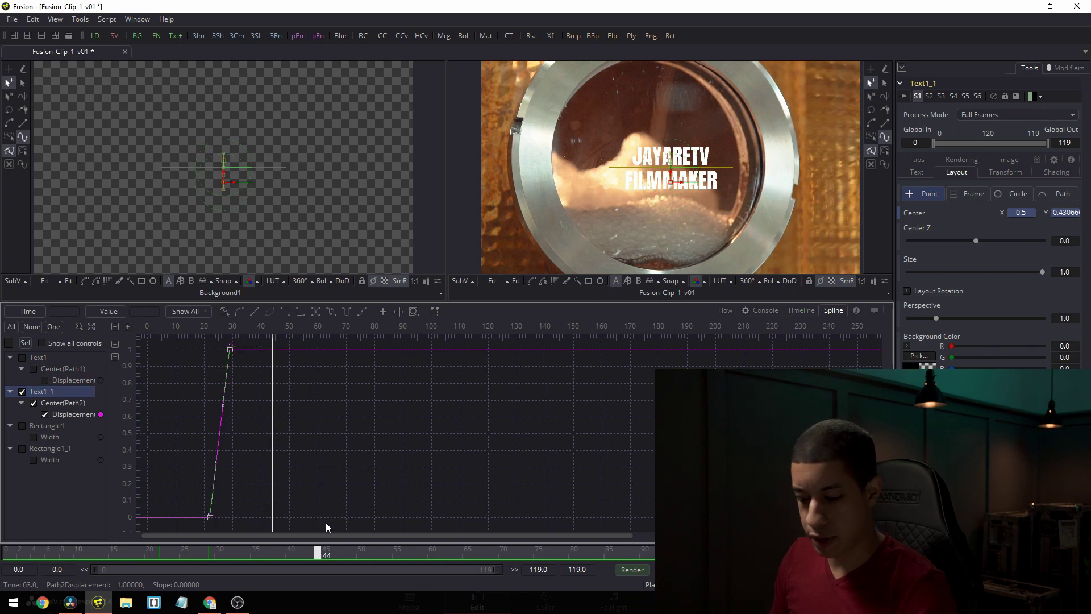
pyautogui.hotkey('shift', 's')
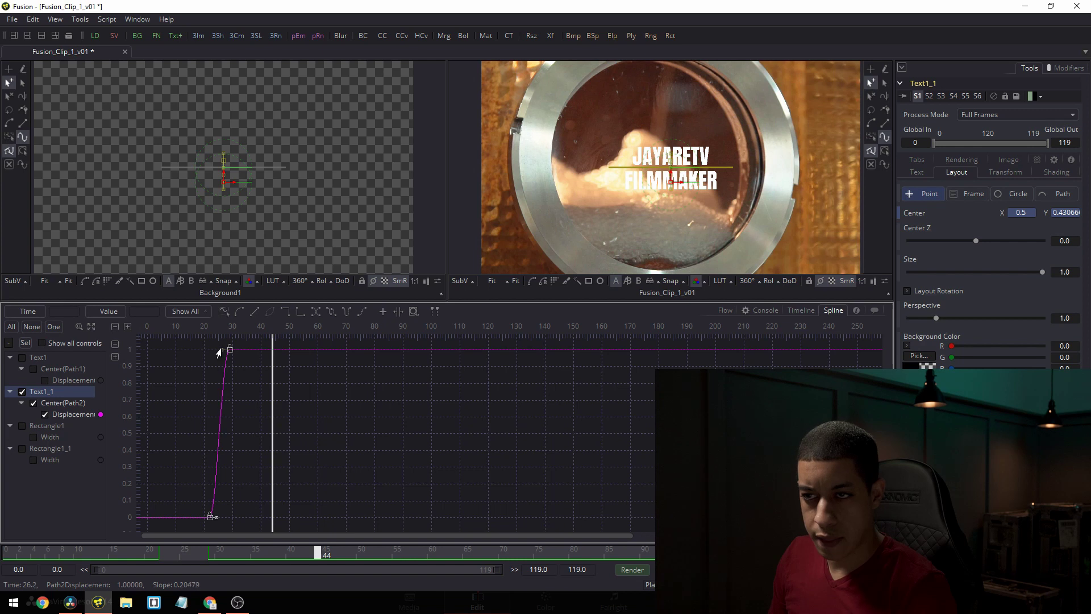
# - Lengthen the easing handle of the first Displacement keyframe of the FILMMAKER text, Text1_1, and play back the motion
pyautogui.moveTo(218, 518); pyautogui.dragTo(220, 518)
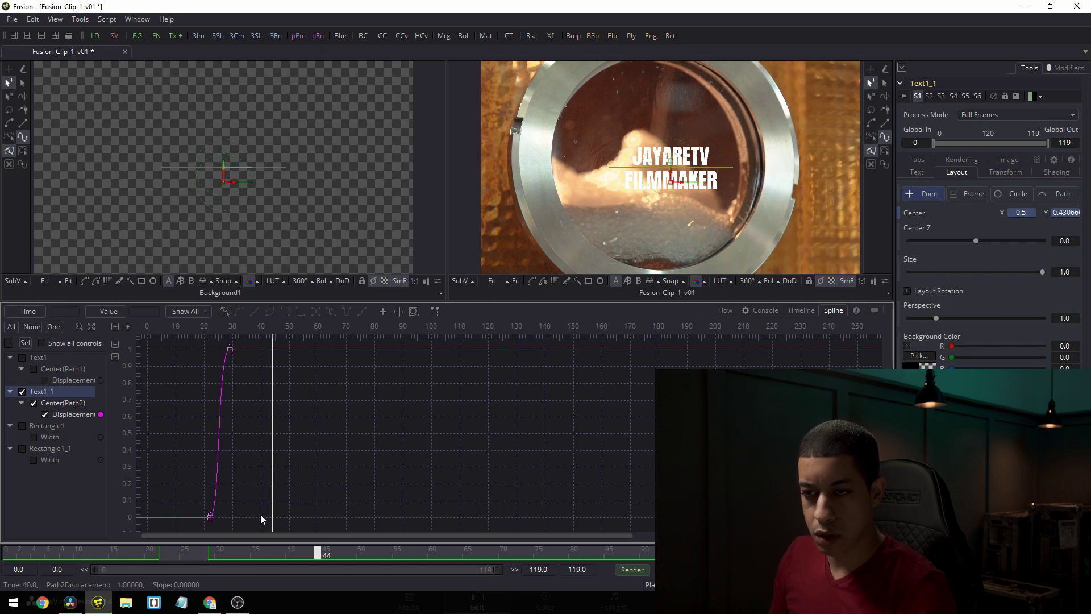
pyautogui.moveTo(149, 554); pyautogui.dragTo(101, 558)
pyautogui.press('space')
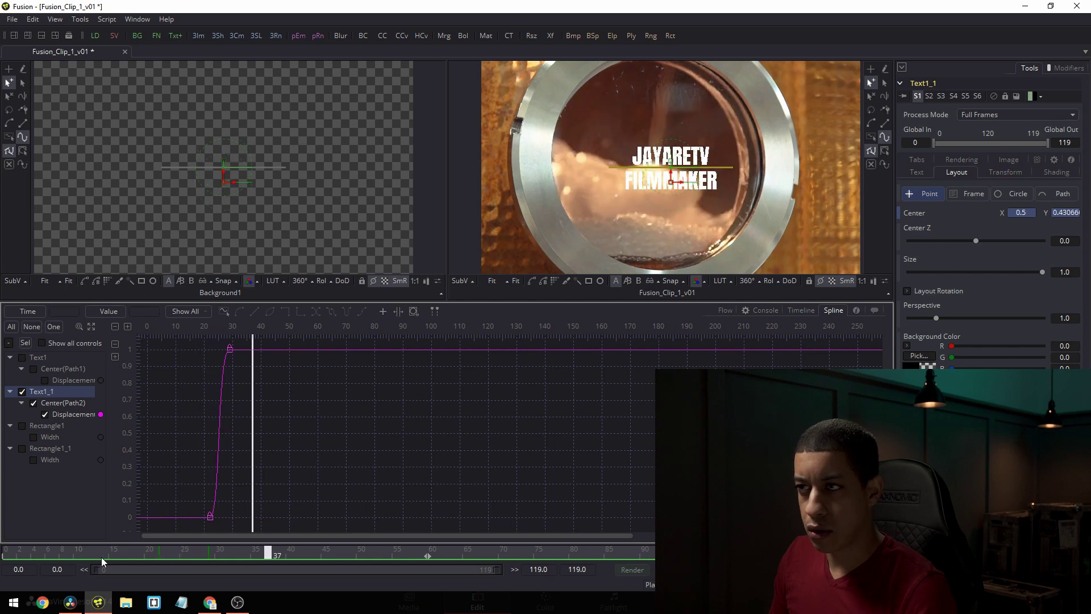
pyautogui.press('space')
# - Smooth both Displacement keyframes of the JAYARETV text, Text1, and extend their easing handles for a softer start and stop
pyautogui.click(51, 378)
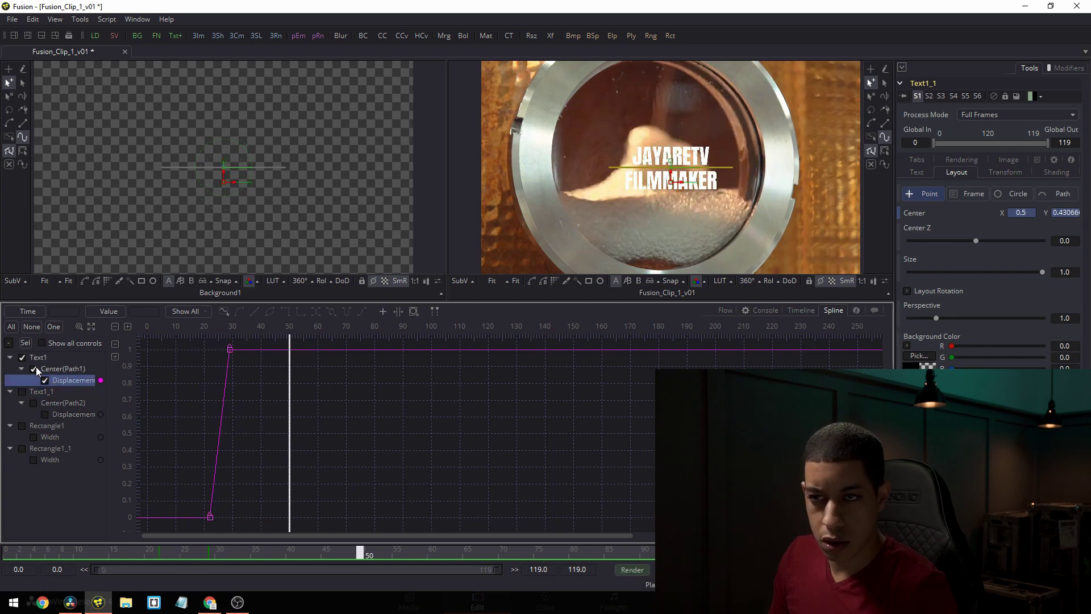
pyautogui.moveTo(182, 346); pyautogui.dragTo(289, 527)
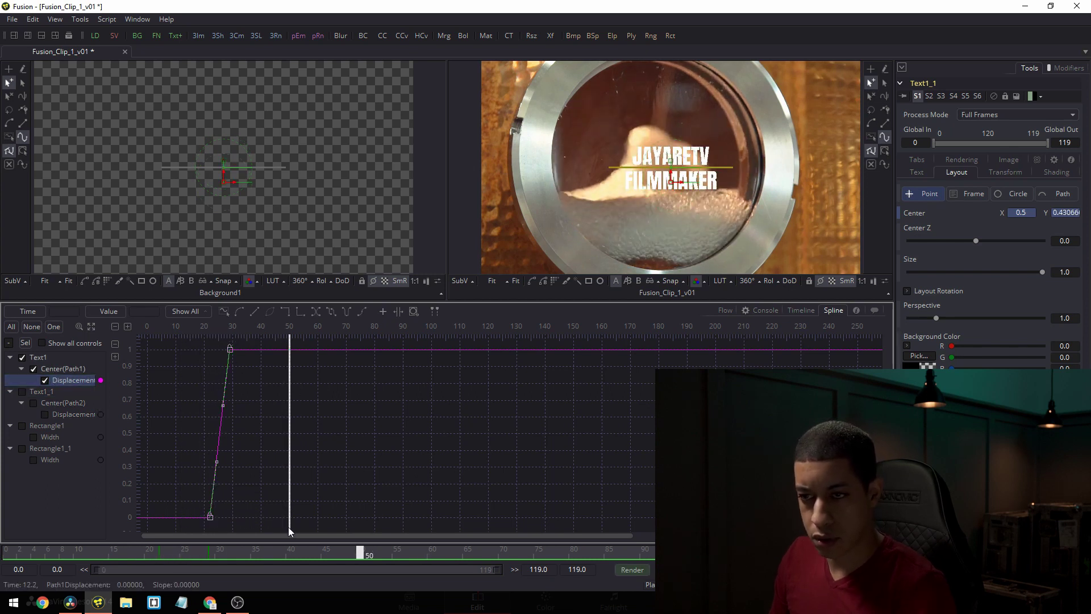
pyautogui.press('s')
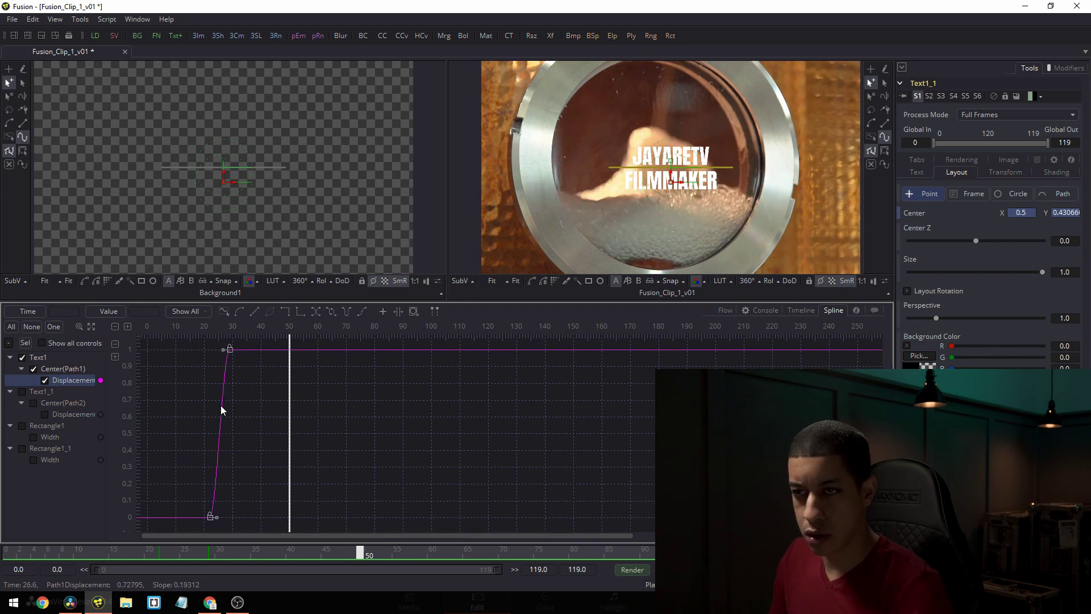
pyautogui.moveTo(221, 352); pyautogui.dragTo(208, 355)
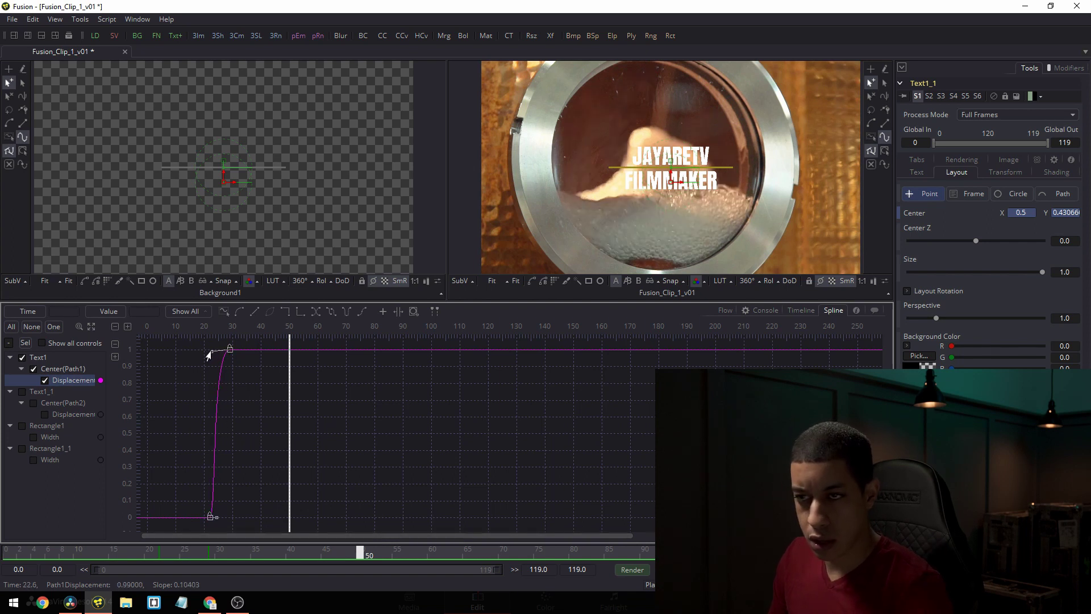
pyautogui.moveTo(218, 522); pyautogui.dragTo(221, 523)
# - Play the title animation full screen from frame 6 to review the eased motion of both words
pyautogui.moveTo(341, 555); pyautogui.dragTo(48, 551)
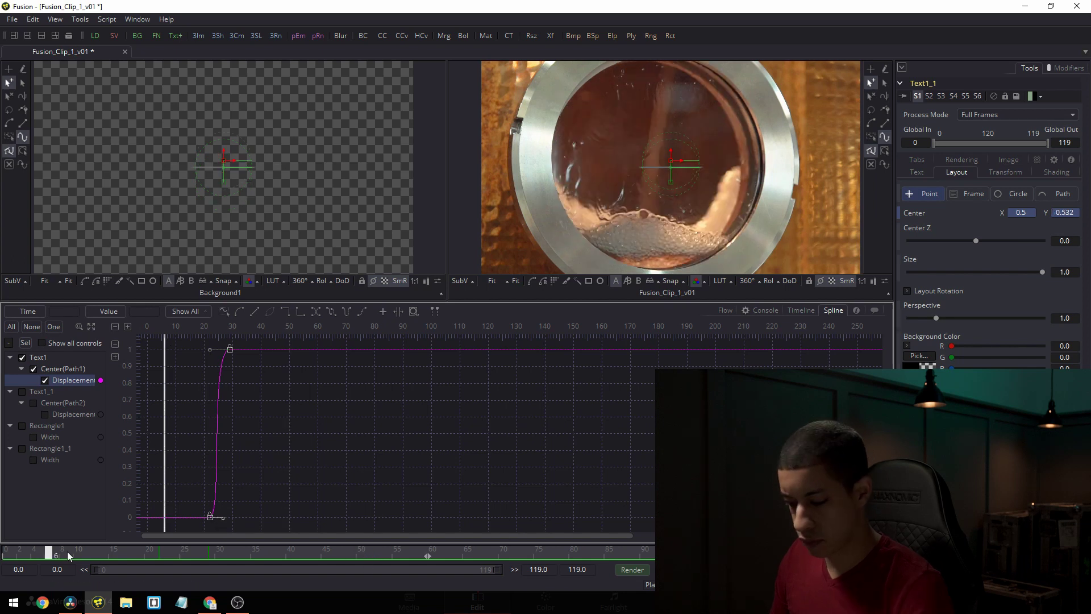
pyautogui.press('F4')
pyautogui.press('space')
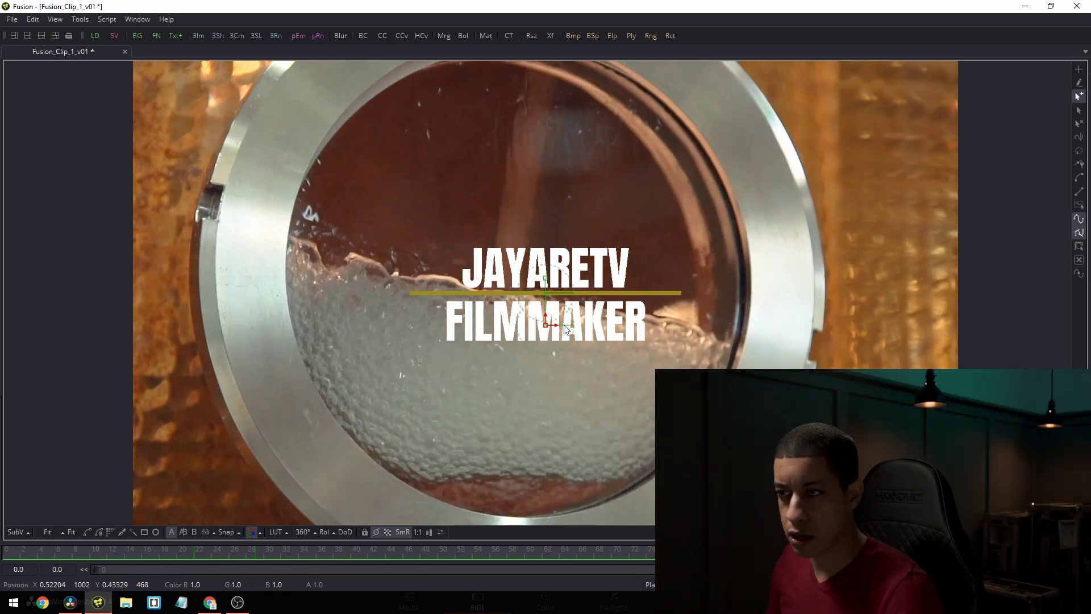
pyautogui.press('F4')
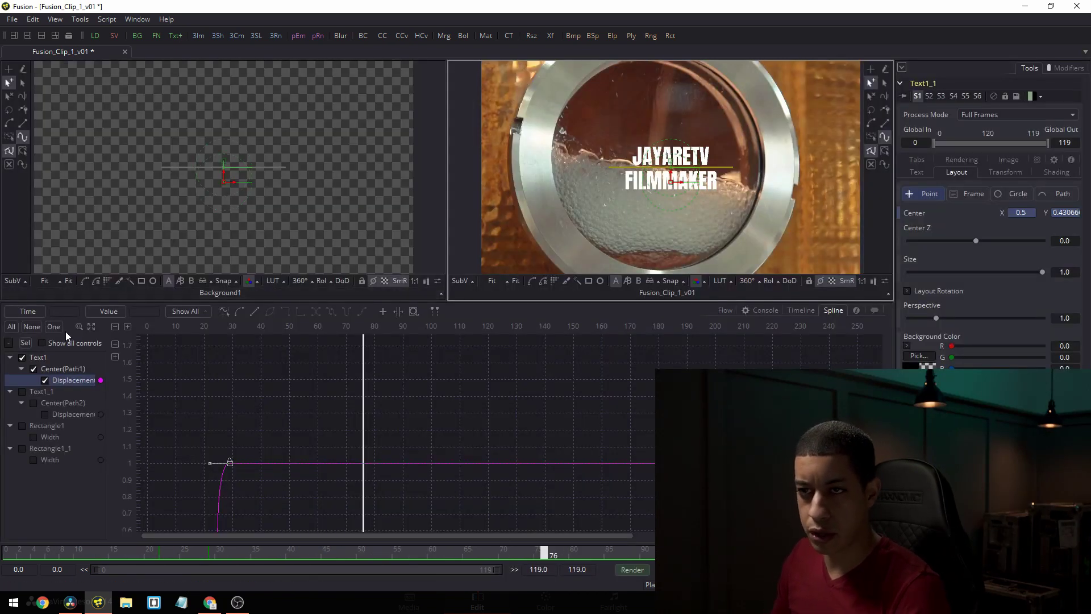
# - Return to the node flow at frame 71 and reposition Merge3 between Merge2 and Merge4, making room after it
pyautogui.click(726, 310)
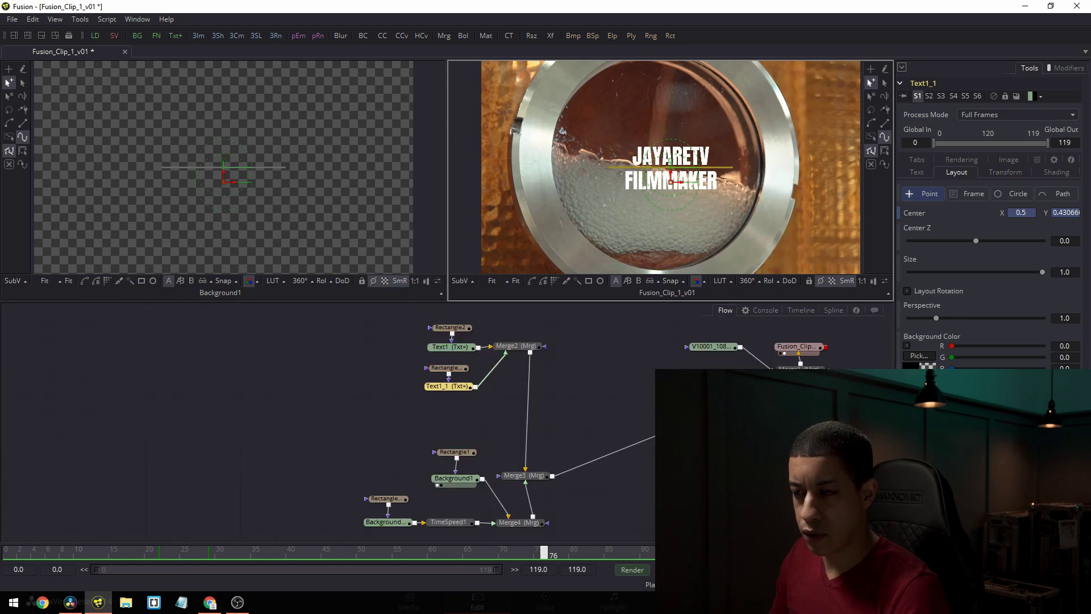
pyautogui.moveTo(602, 551); pyautogui.dragTo(508, 552)
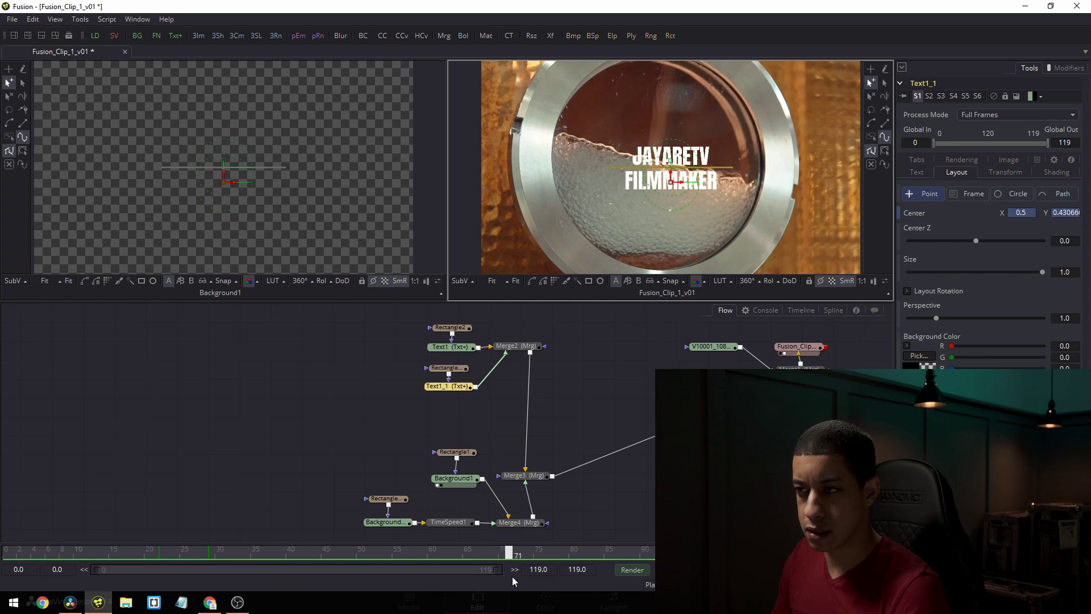
pyautogui.click(540, 477)
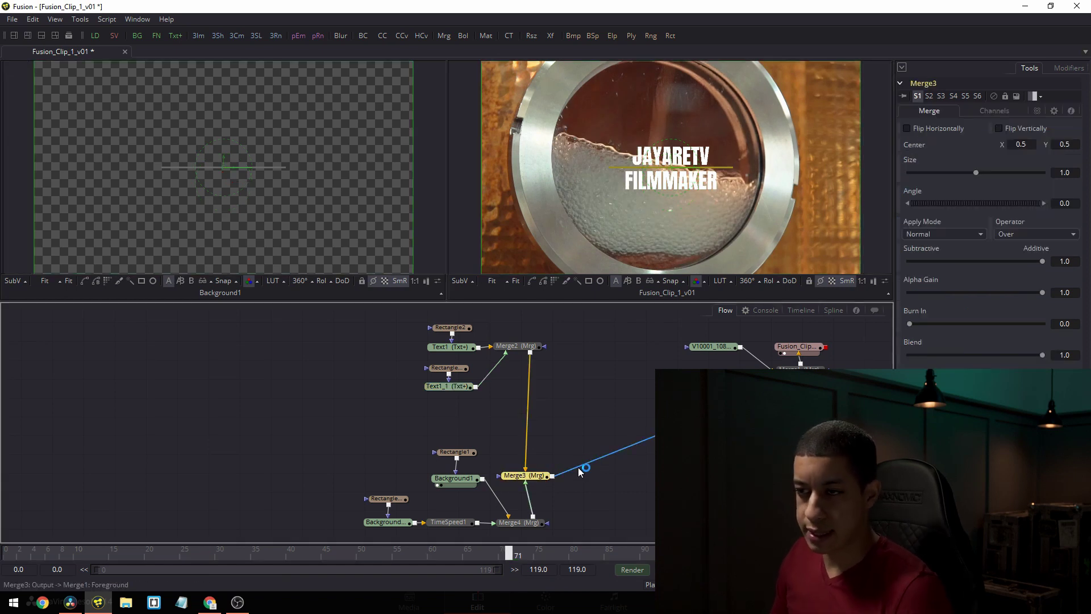
pyautogui.moveTo(542, 479); pyautogui.dragTo(645, 424)
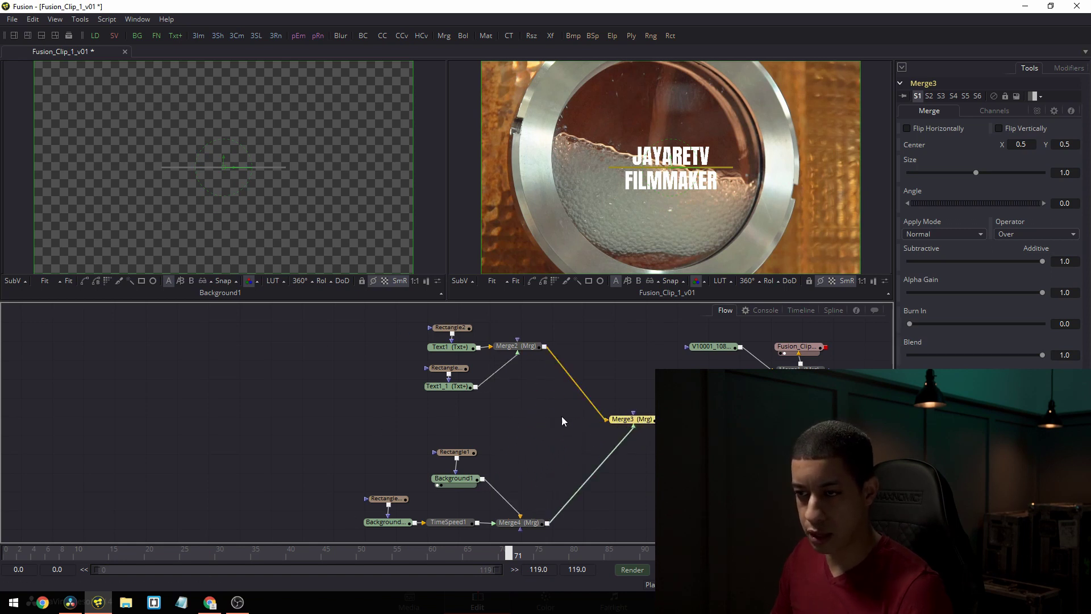
pyautogui.moveTo(642, 420); pyautogui.dragTo(579, 433)
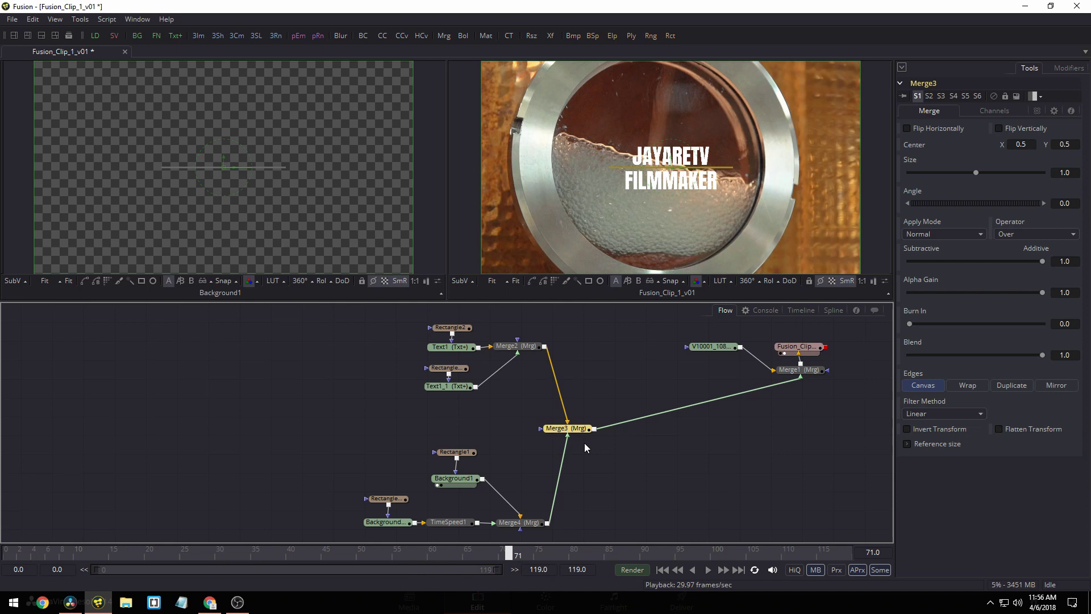
# - Add a Time Speed node after Merge3 and place it above the Merge3 output
pyautogui.hotkey('ctrl', 'space')
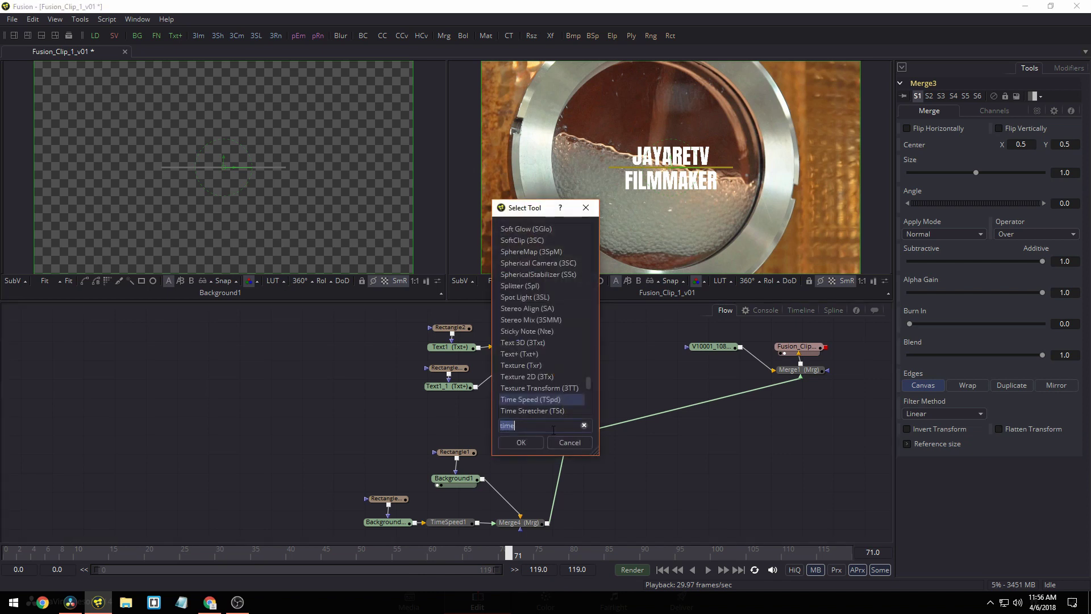
pyautogui.press('Return')
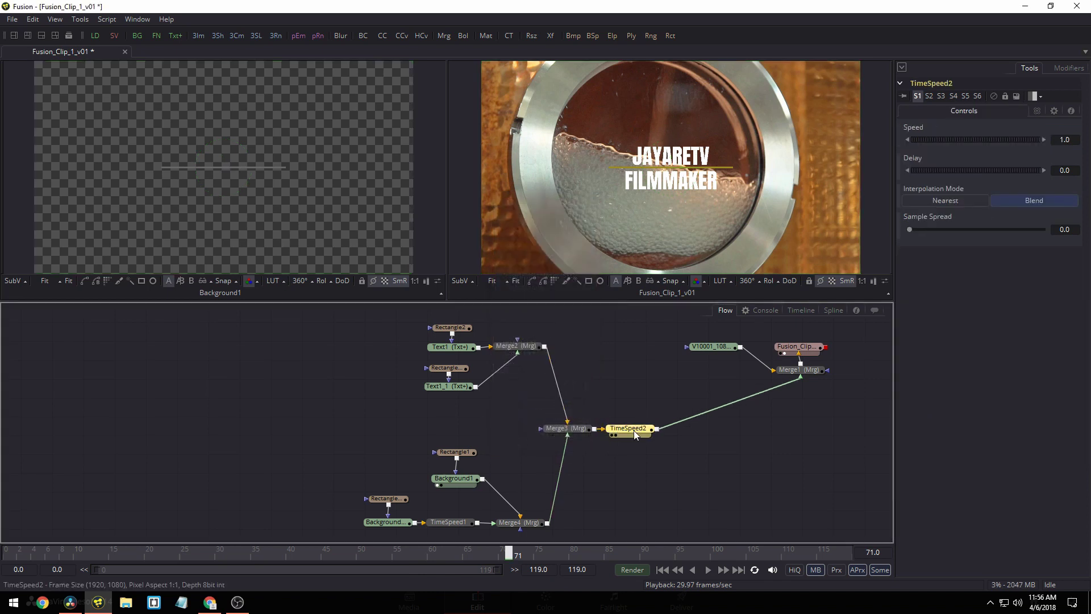
pyautogui.moveTo(636, 427); pyautogui.dragTo(629, 396)
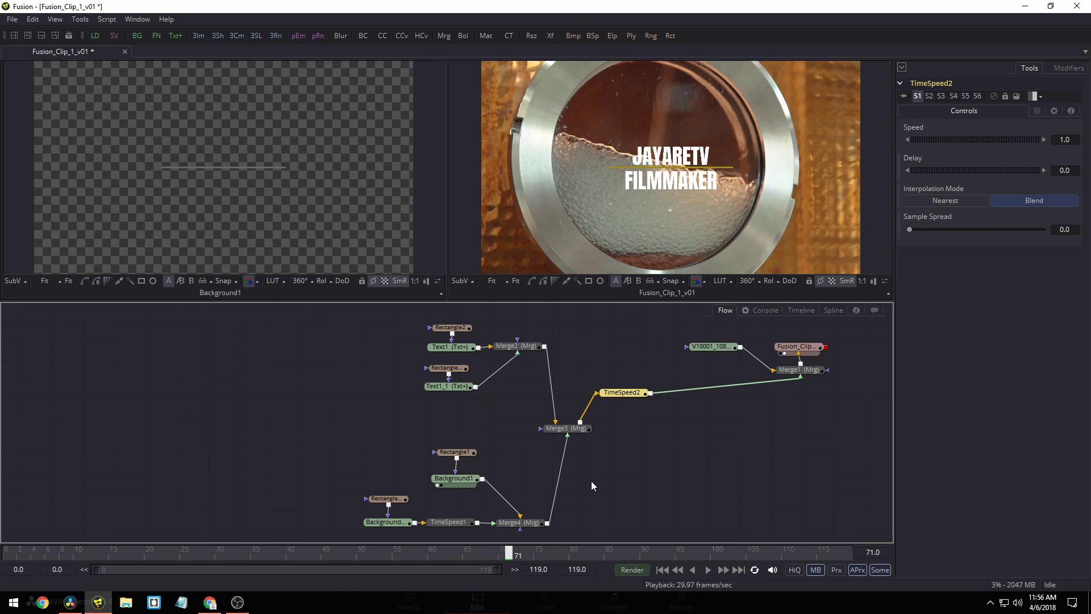
# - Add a Dissolve node after TimeSpeed2 and place it below, level with Merge3
pyautogui.hotkey('ctrl', 'space')
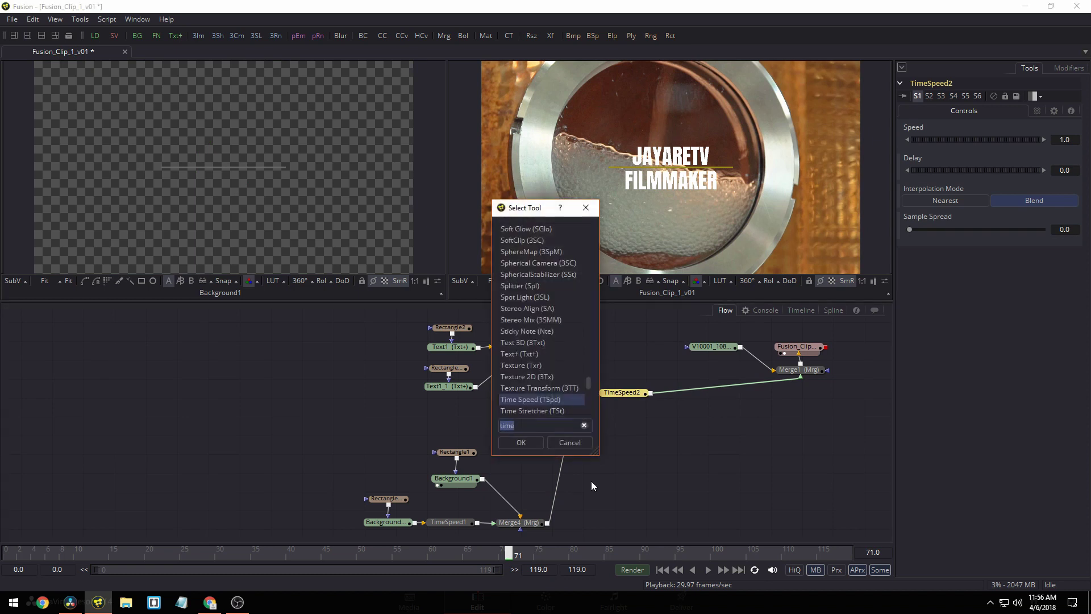
pyautogui.write('dis')
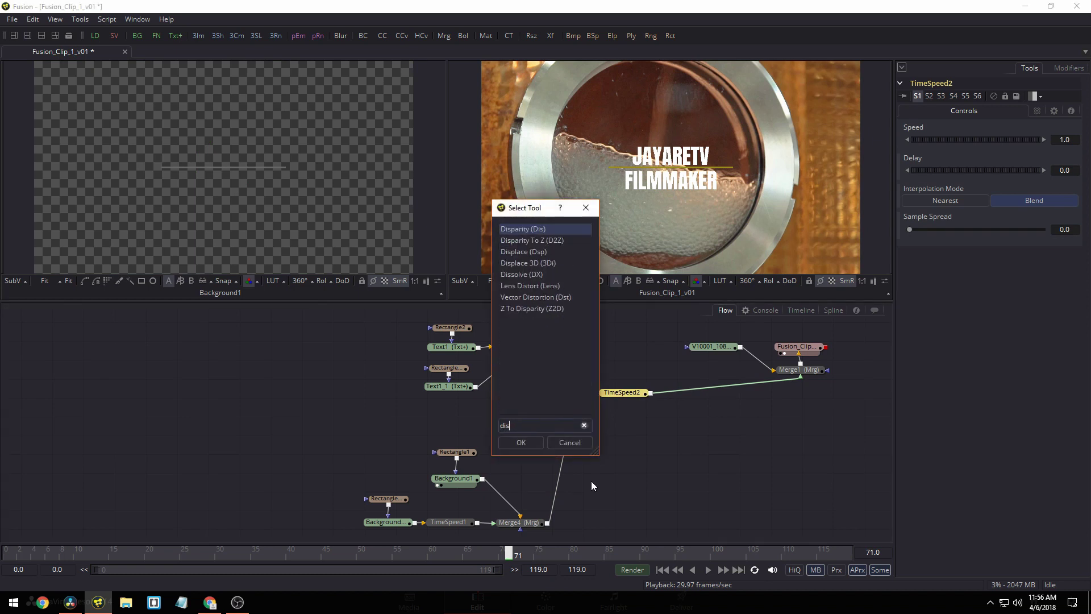
pyautogui.press('Down')
pyautogui.press('Down')
pyautogui.press('Down')
pyautogui.press('Down')
pyautogui.press('Return')
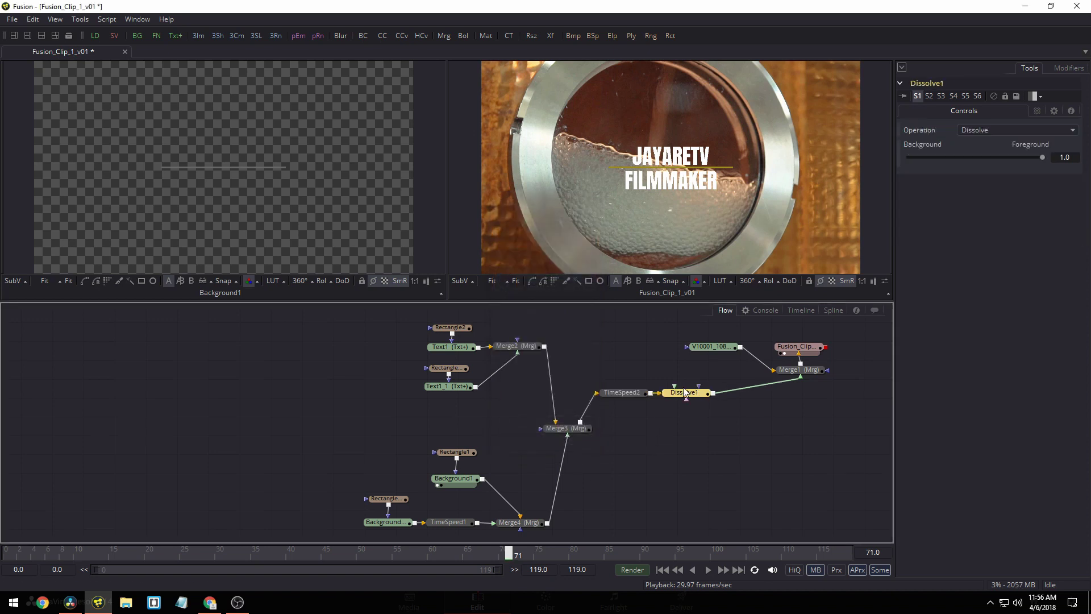
pyautogui.moveTo(686, 392); pyautogui.dragTo(665, 438)
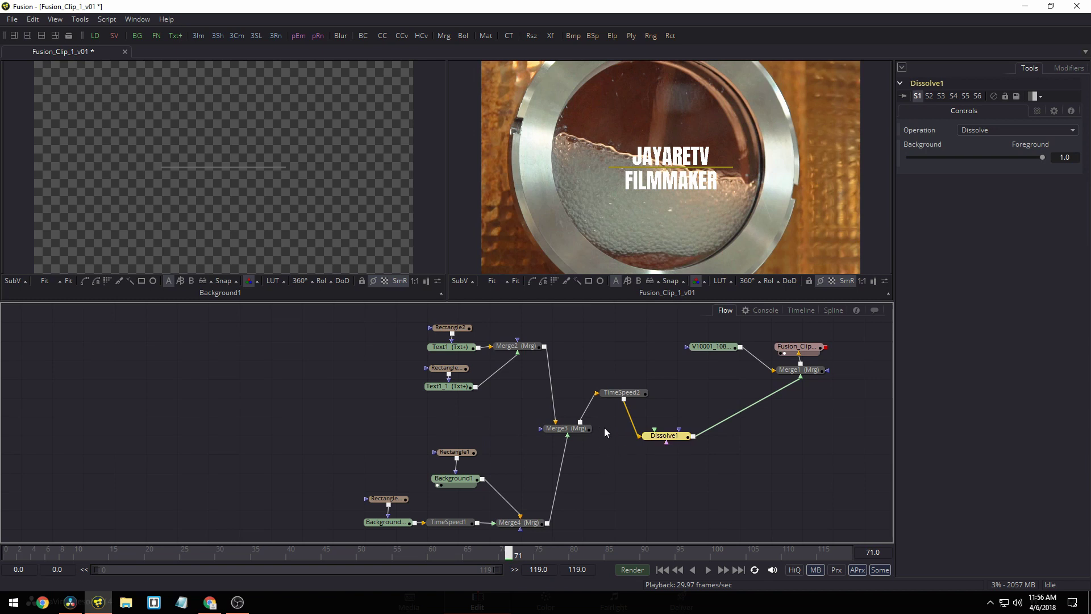
# - Wire Merge3 into Dissolve1's background and TimeSpeed2 into its foreground, and set TimeSpeed2's Speed to -1.0
pyautogui.moveTo(621, 393); pyautogui.dragTo(622, 374)
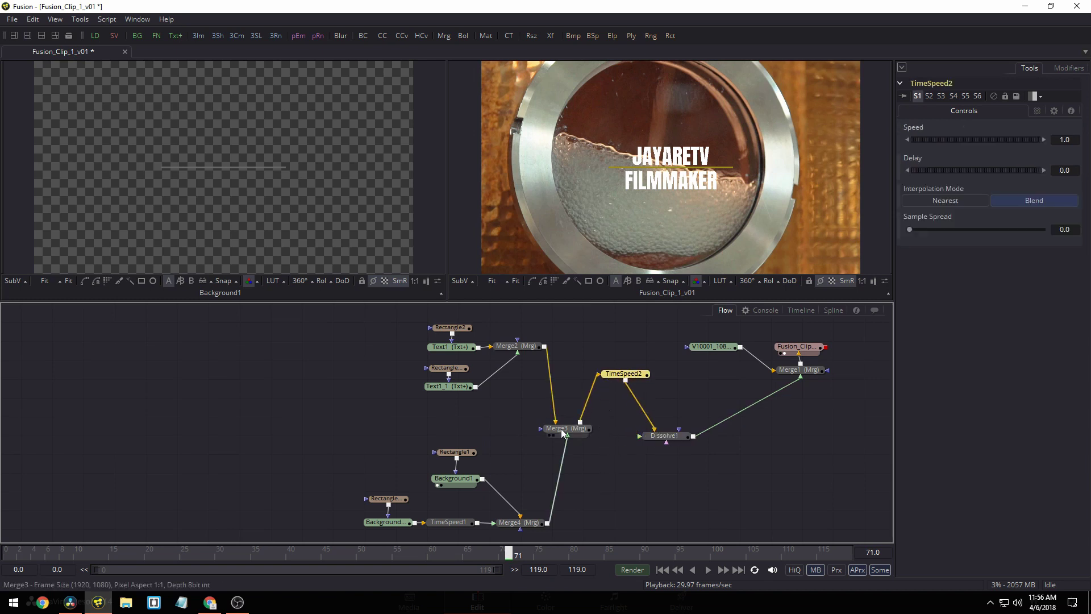
pyautogui.moveTo(579, 423); pyautogui.dragTo(577, 423)
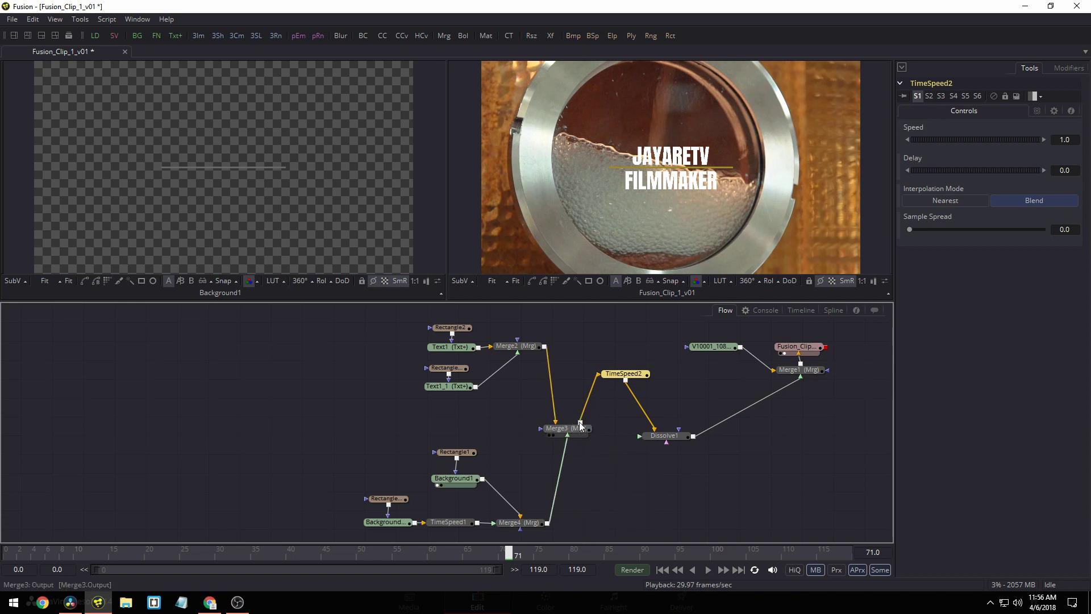
pyautogui.moveTo(581, 425); pyautogui.dragTo(657, 435)
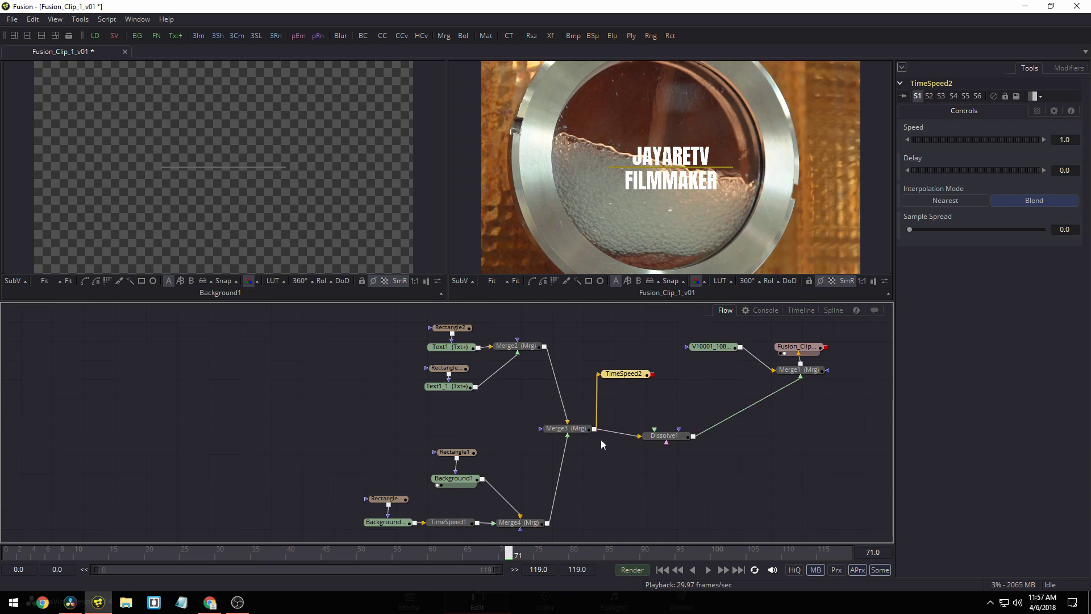
pyautogui.moveTo(652, 374); pyautogui.dragTo(654, 429)
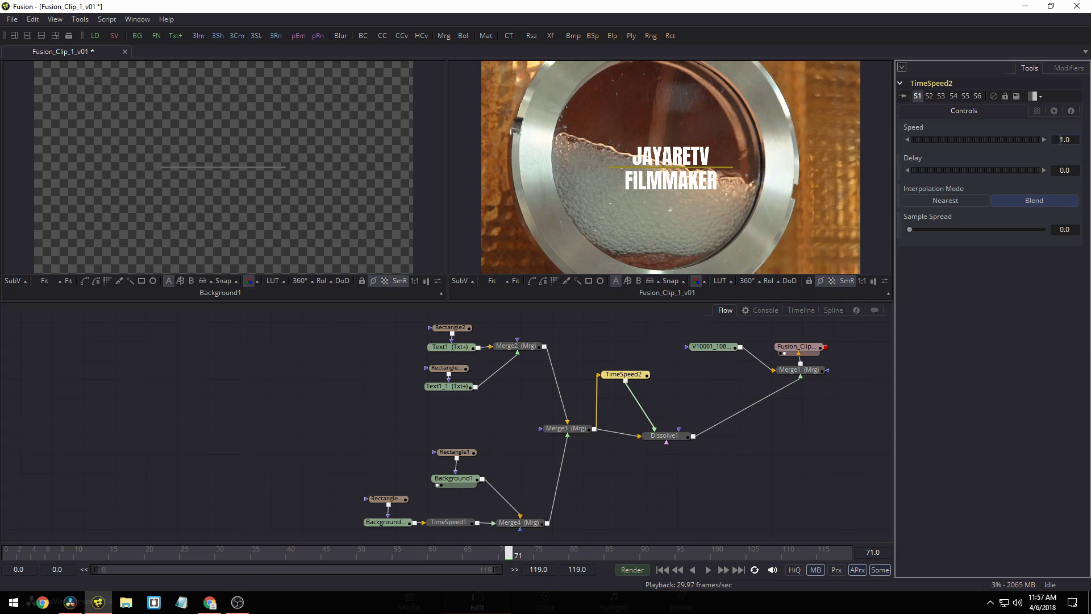
pyautogui.press('Tab')
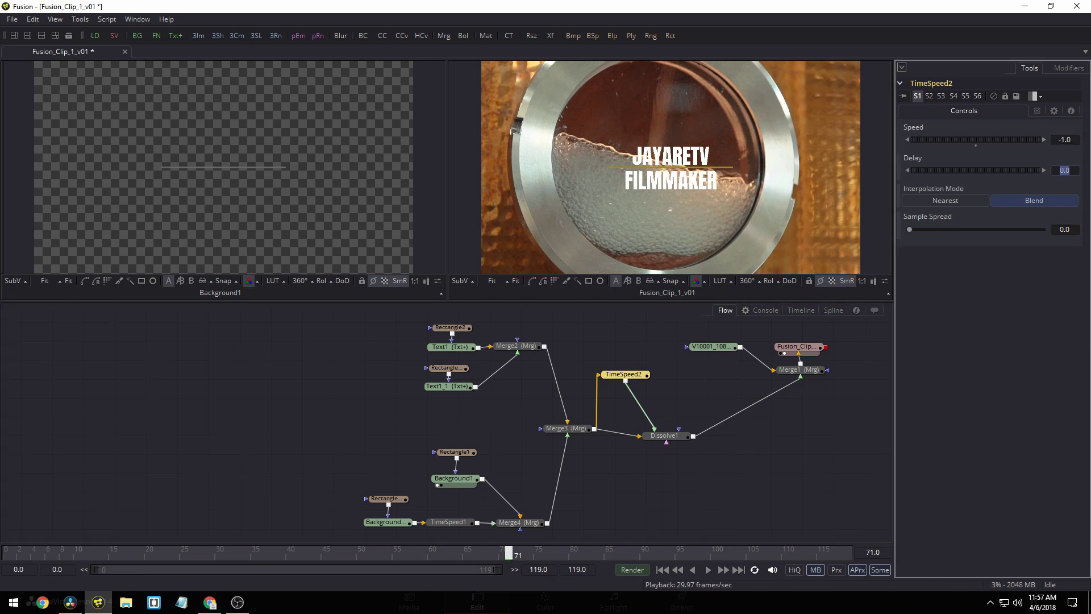
# - Keyframe Dissolve1's Background/Foreground mix to 0.0 at frame 49 and 1.0 at frame 50
pyautogui.click(674, 436)
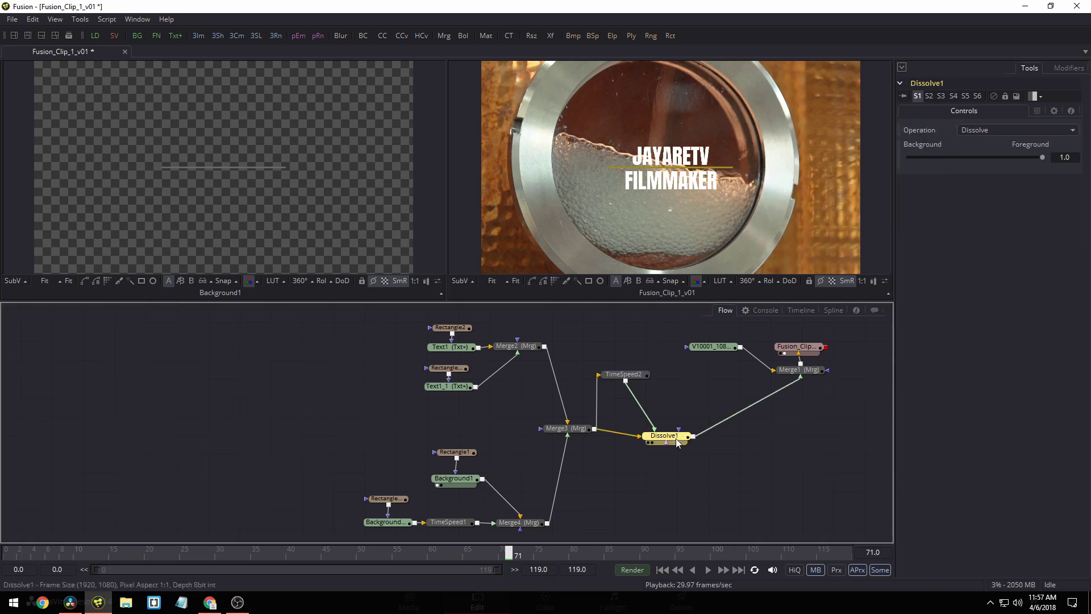
pyautogui.moveTo(462, 545); pyautogui.dragTo(354, 558)
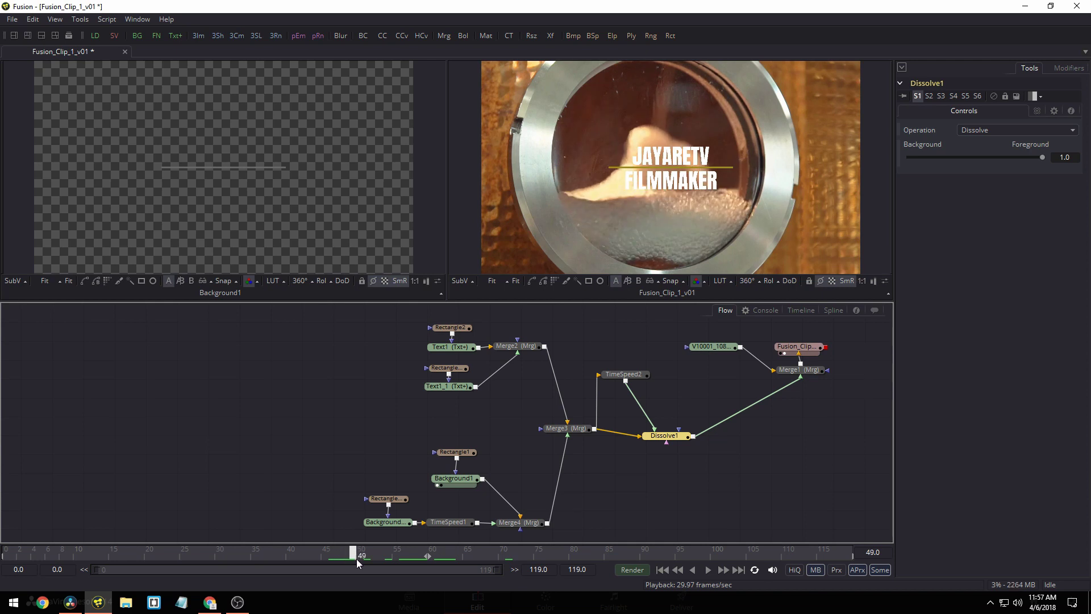
pyautogui.click(899, 155)
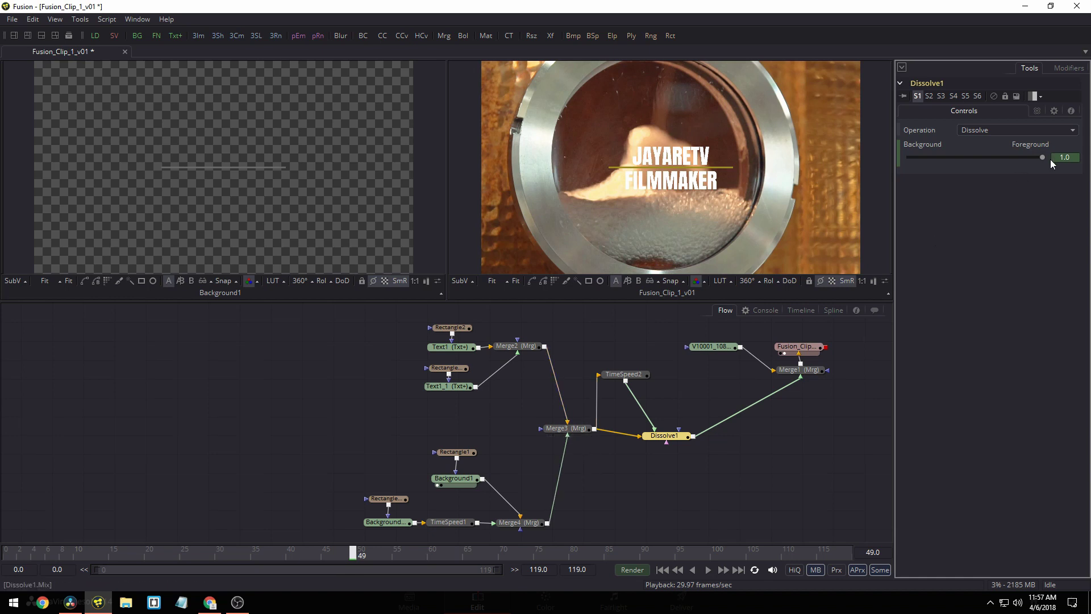
pyautogui.moveTo(1045, 156); pyautogui.dragTo(890, 151)
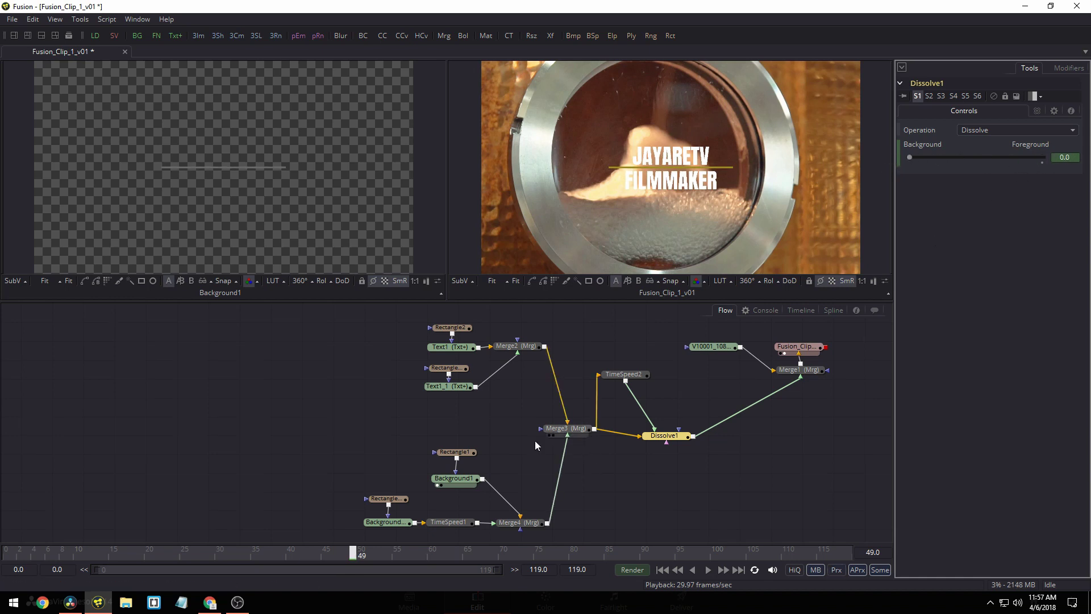
pyautogui.moveTo(355, 556); pyautogui.dragTo(362, 556)
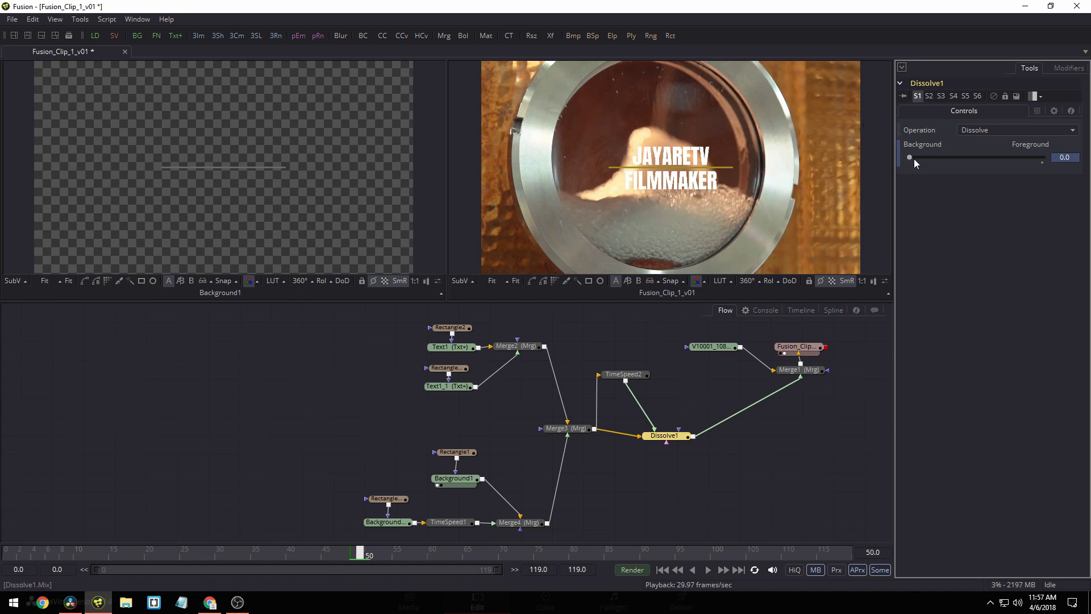
pyautogui.moveTo(911, 158); pyautogui.dragTo(1044, 158)
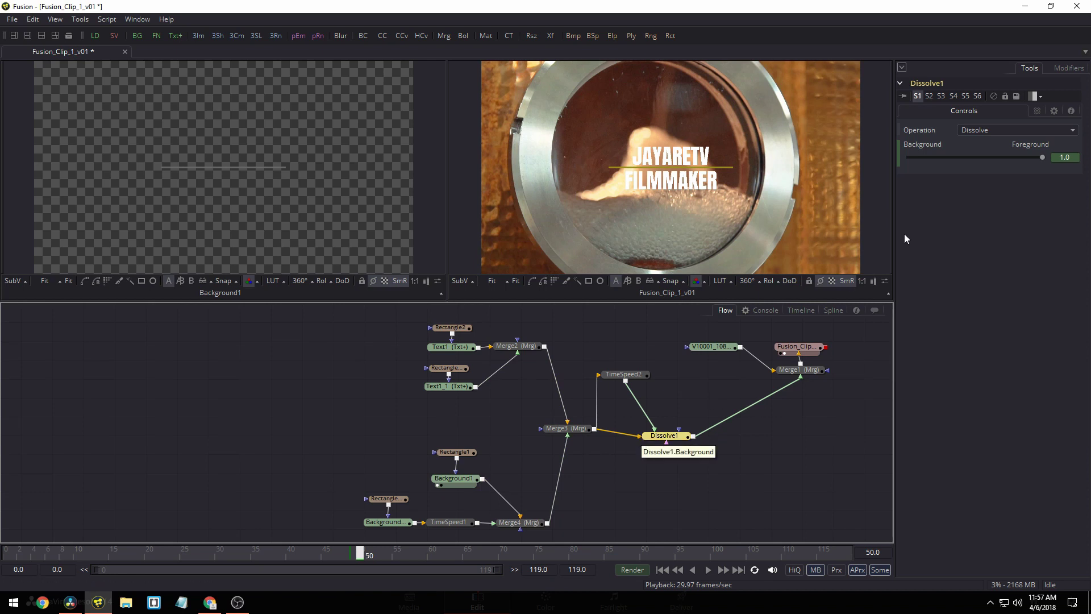
# - Step between frames 49 and 50 to check Dissolve1's mix values, and open the TimeSpeed2 controls
pyautogui.moveTo(359, 554); pyautogui.dragTo(354, 559)
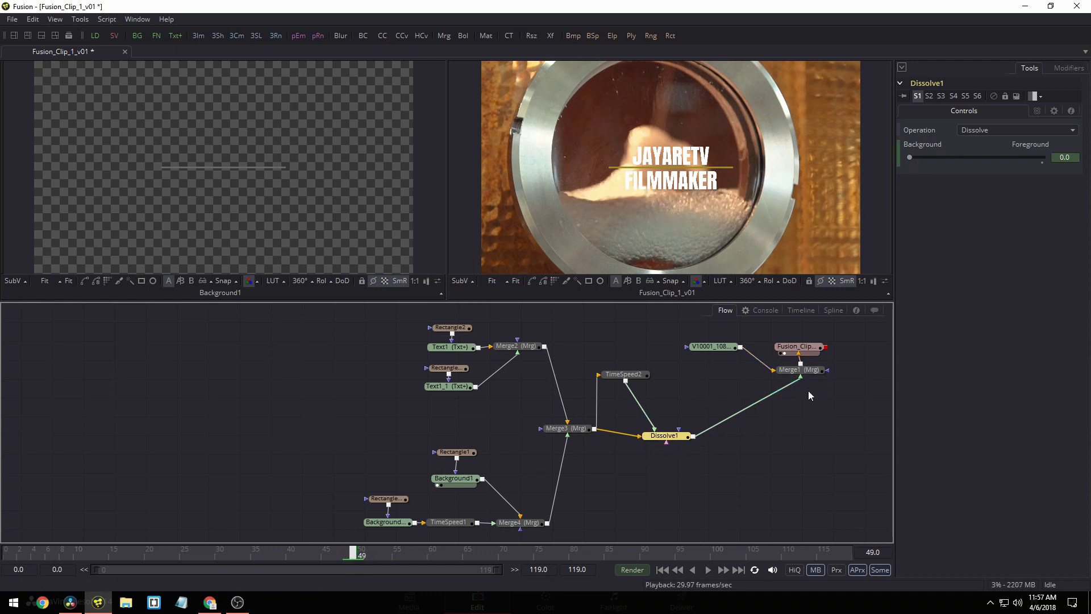
pyautogui.moveTo(353, 557); pyautogui.dragTo(363, 558)
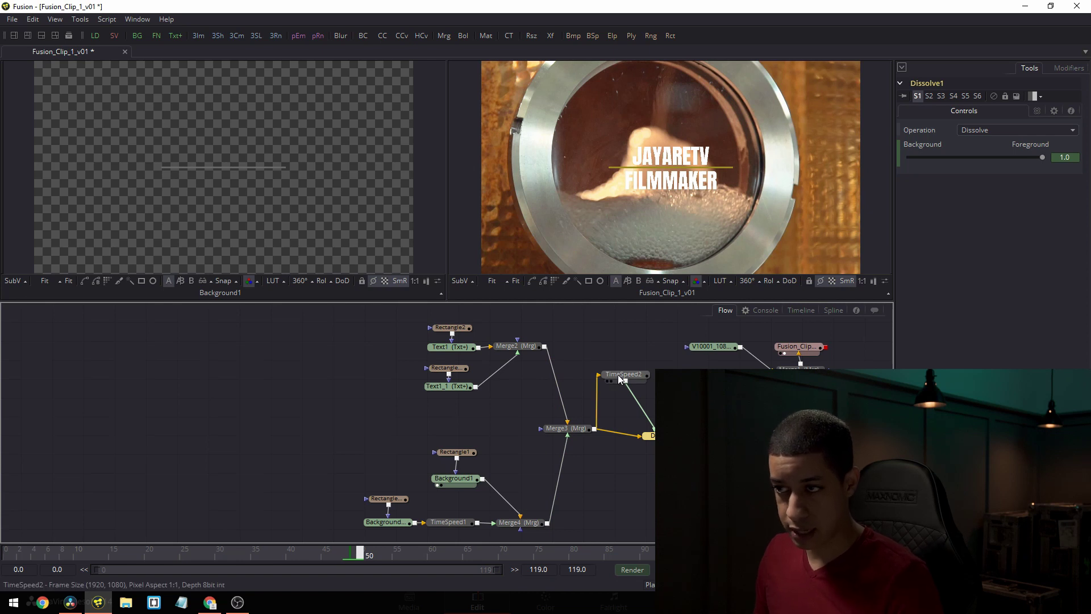
pyautogui.click(636, 374)
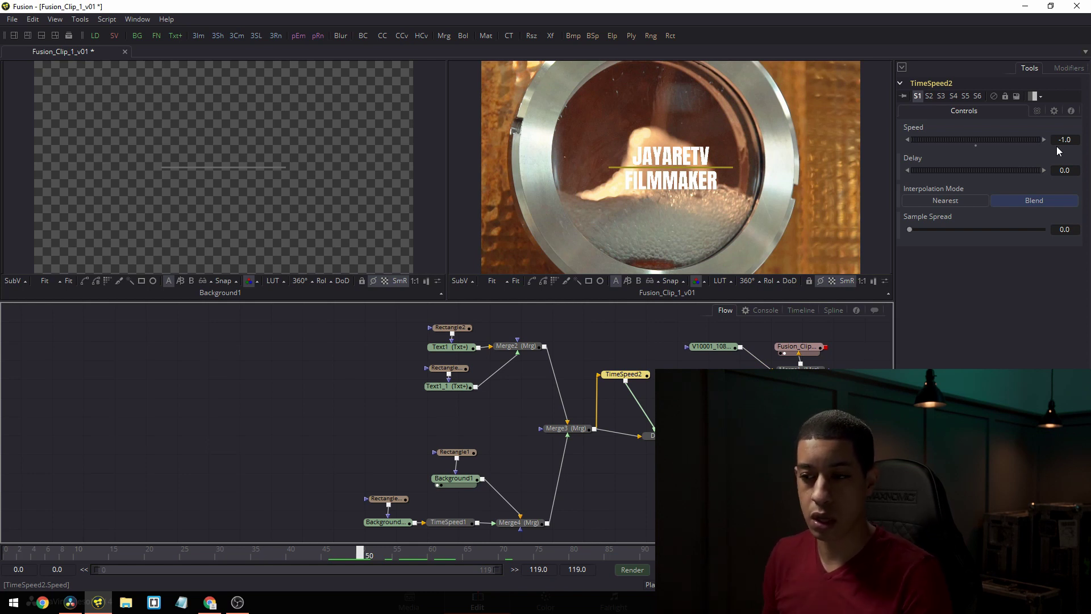
# - Scrub through the title animation up to the end and check the composite around frame 50 in an enlarged viewer
pyautogui.moveTo(274, 554); pyautogui.dragTo(869, 555)
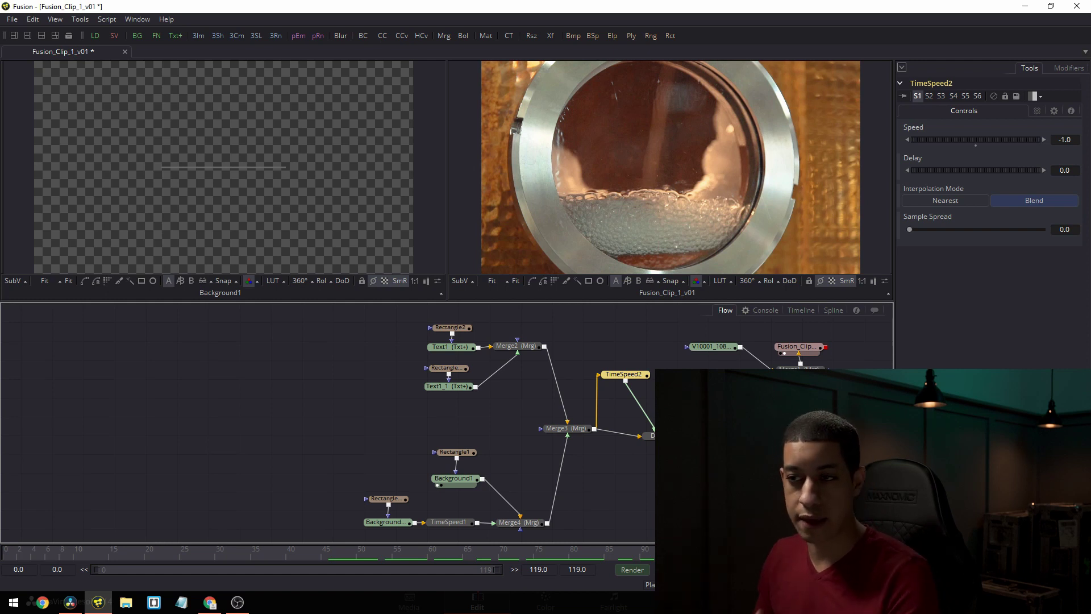
pyautogui.press('F4')
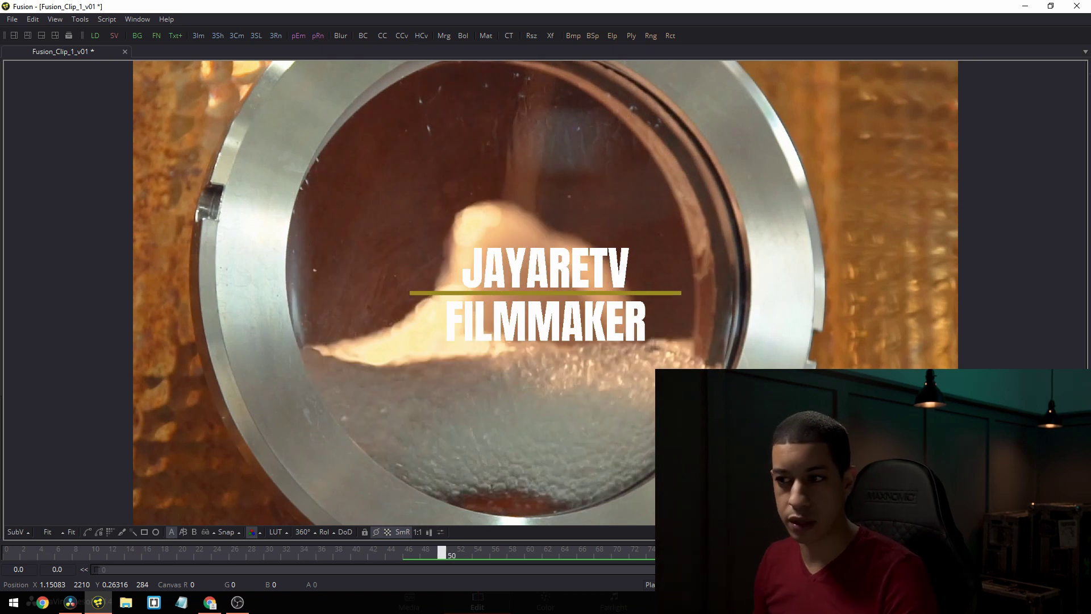
pyautogui.press('F4')
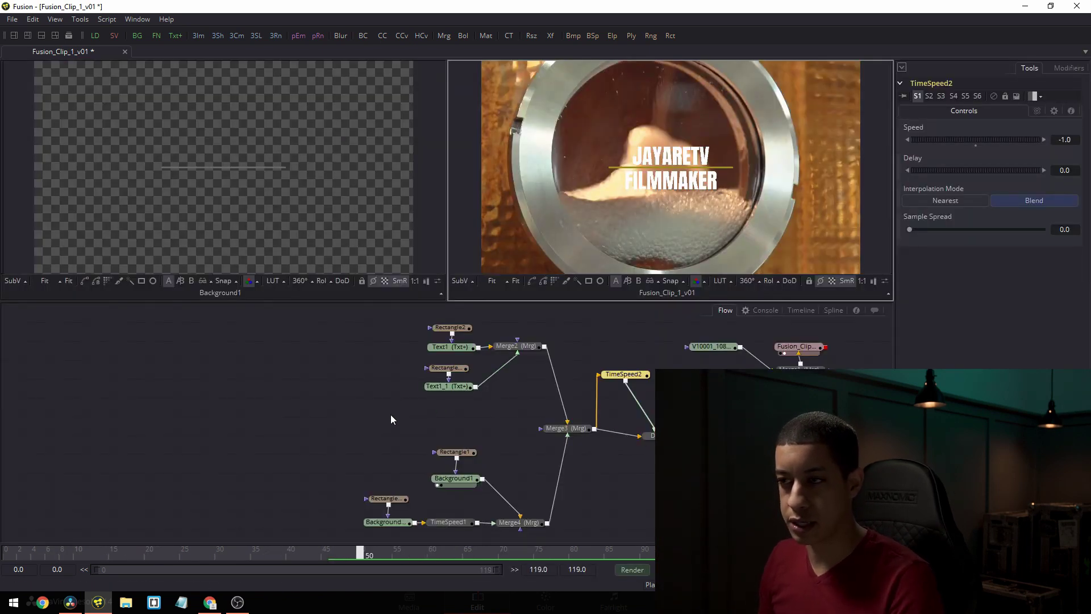
# - Rearrange the flow so Merge1 sits level with and before the Fusion_Clip_1_v01 output, with the V10001 clip node above that output
pyautogui.moveTo(807, 352); pyautogui.dragTo(844, 345)
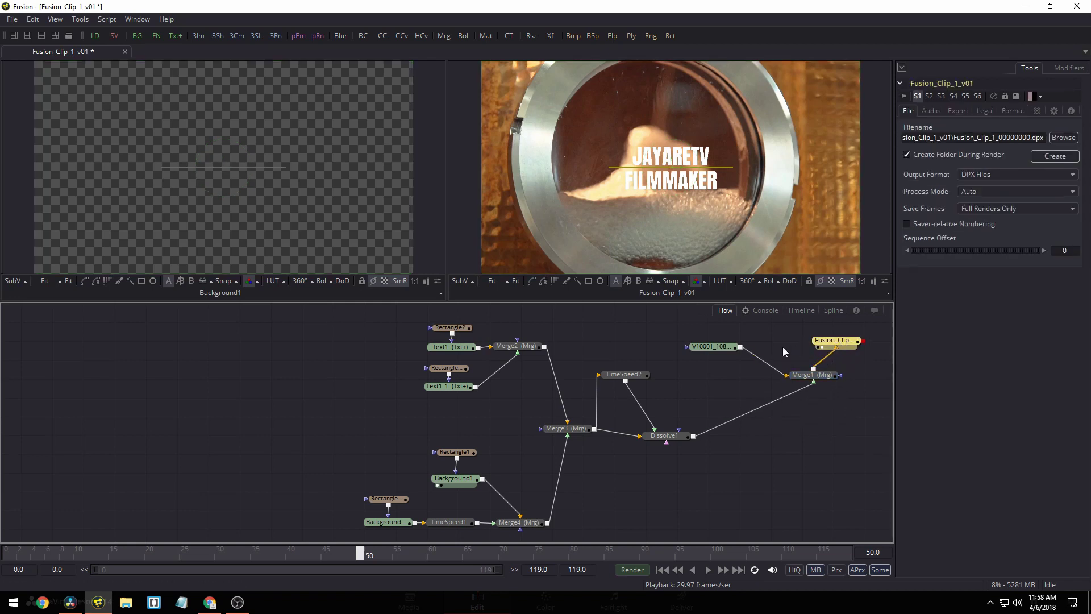
pyautogui.moveTo(719, 352); pyautogui.dragTo(779, 344)
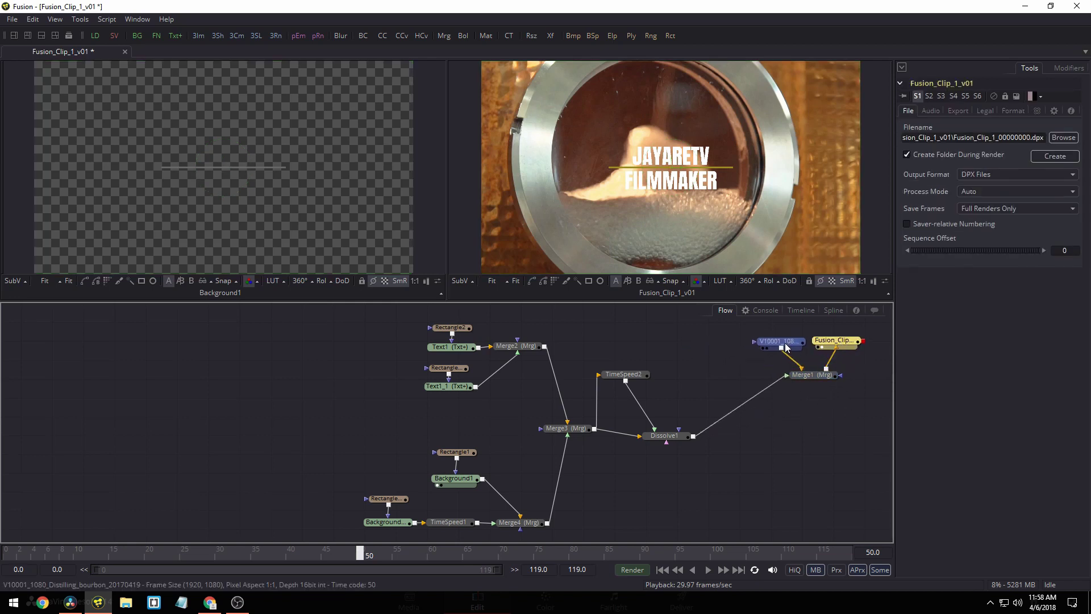
pyautogui.click(784, 346)
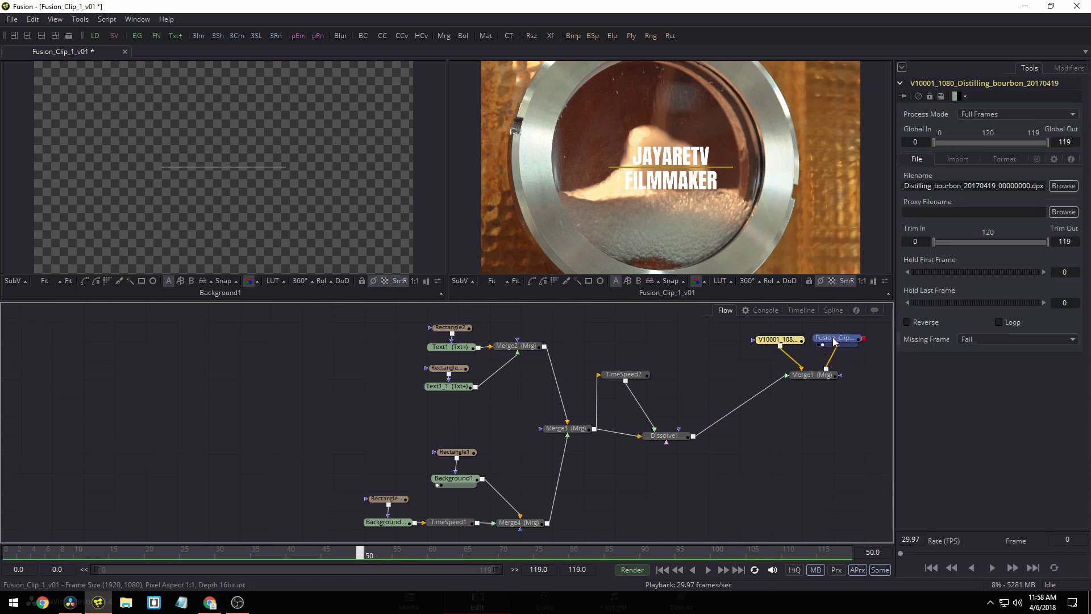
pyautogui.click(834, 341)
pyautogui.moveTo(813, 378); pyautogui.dragTo(737, 375)
pyautogui.click(738, 371)
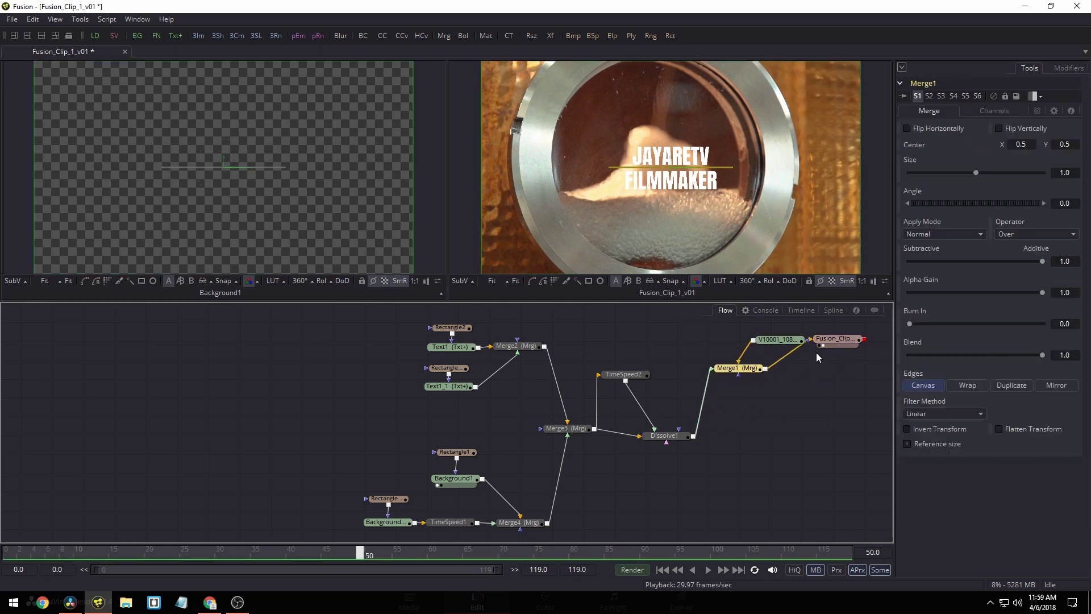
pyautogui.moveTo(835, 339); pyautogui.dragTo(846, 368)
pyautogui.moveTo(782, 335); pyautogui.dragTo(841, 342)
# - Select all title nodes through Merge1, leaving out the clip and output, and save their settings as a .setting file in Test Files
pyautogui.moveTo(320, 320); pyautogui.dragTo(736, 493)
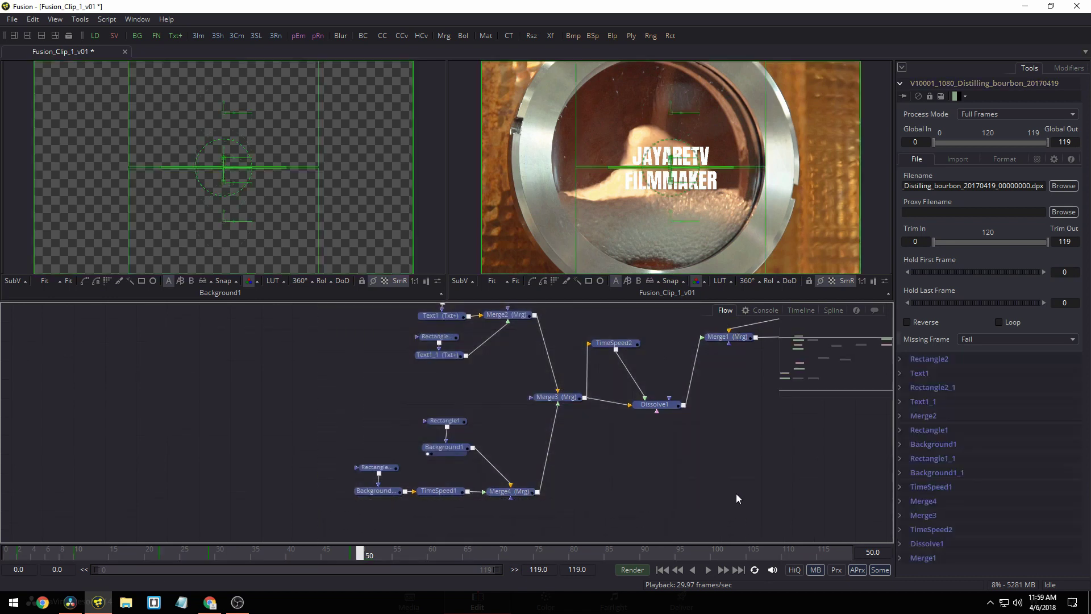
pyautogui.rightClick(716, 341)
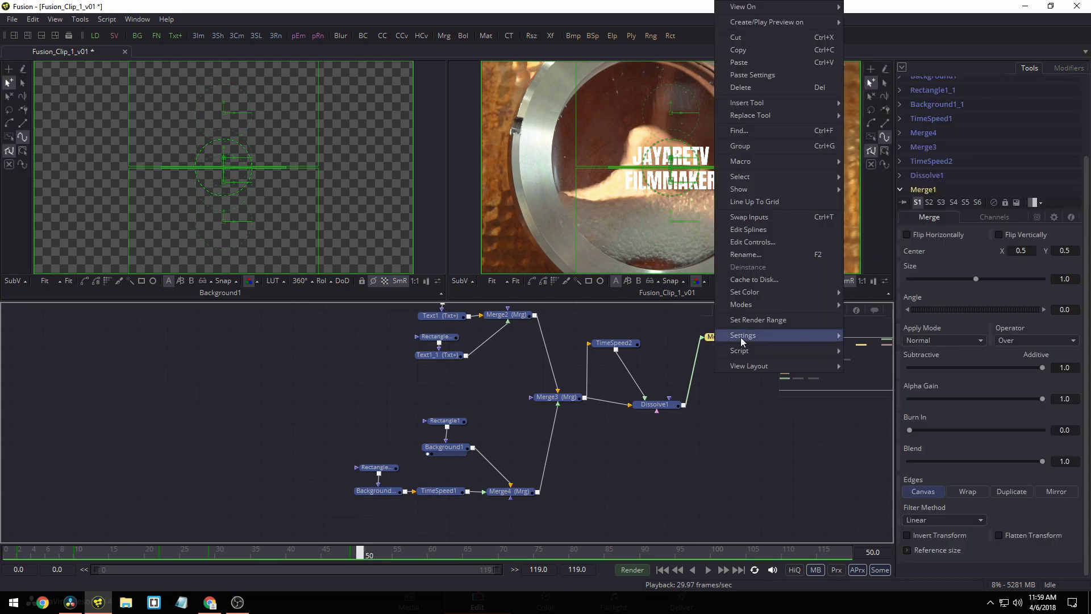
pyautogui.moveTo(762, 336)
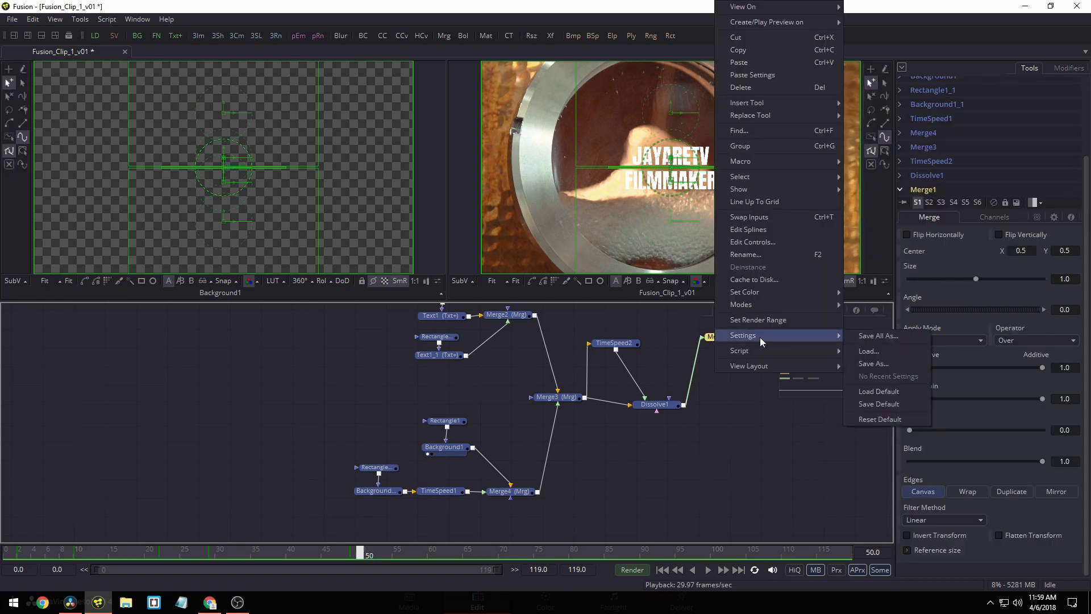
pyautogui.click(869, 364)
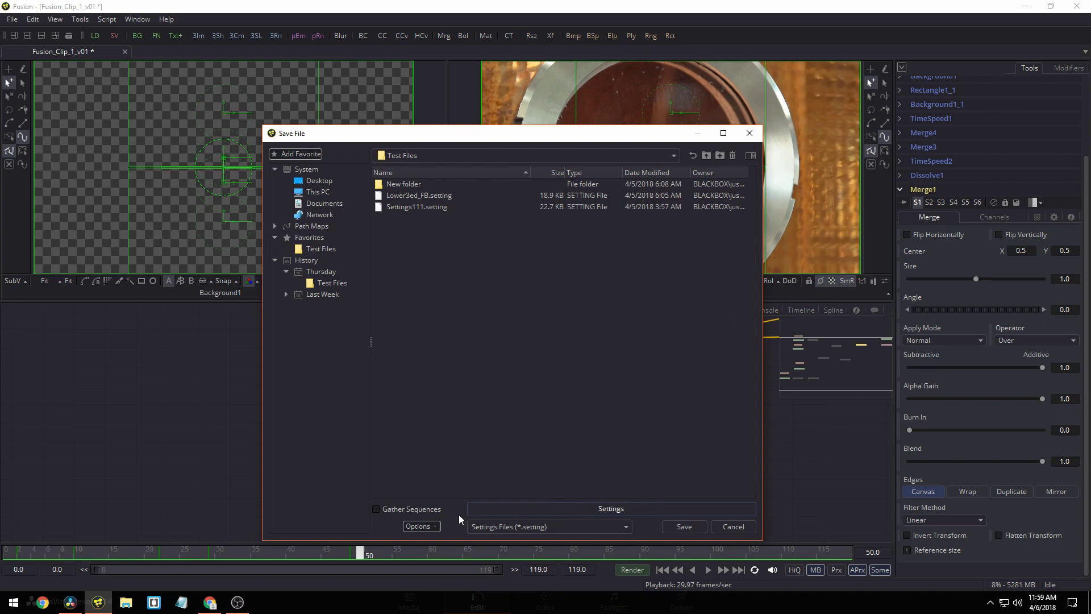
pyautogui.doubleClick(561, 502)
pyautogui.click(684, 526)
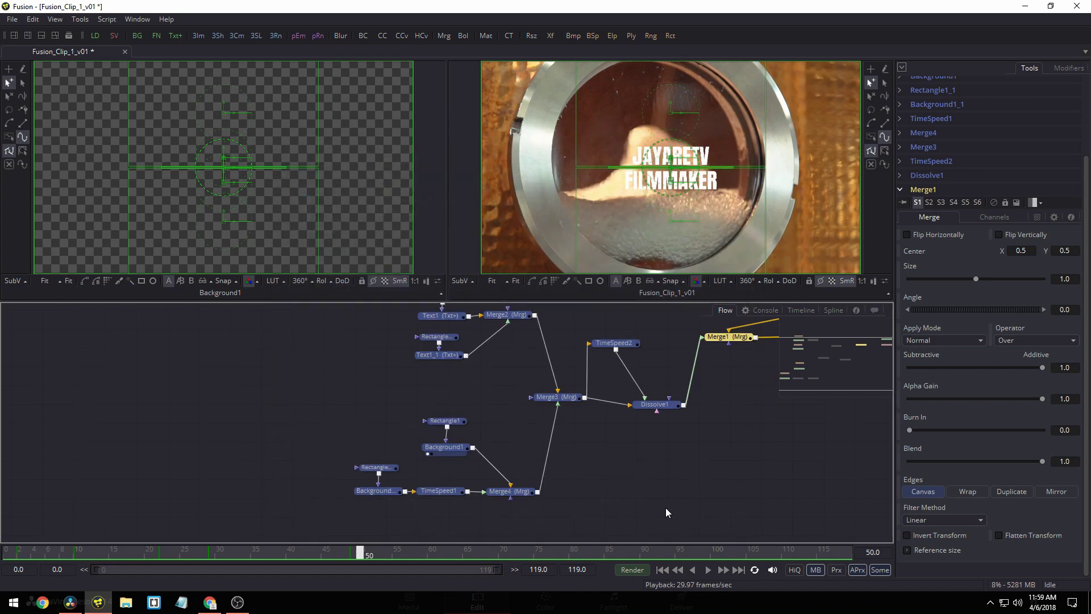
# - Delete all the title nodes through Merge1 and place the V10001 clip node level with the Fusion_Clip_1_v01 output
pyautogui.click(674, 509)
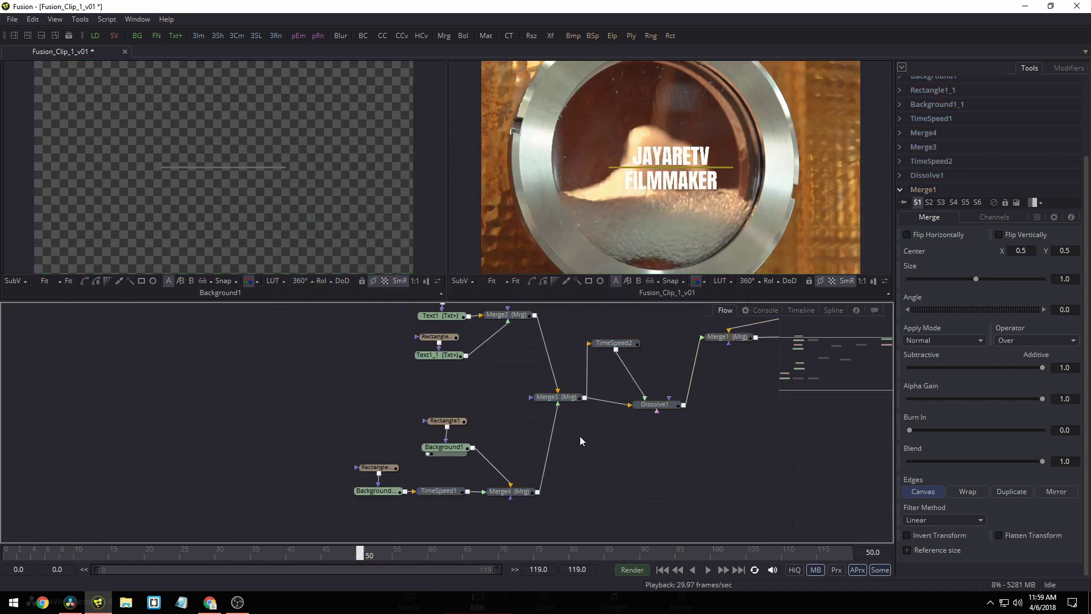
pyautogui.scroll(2, 580, 441)
pyautogui.moveTo(330, 310); pyautogui.dragTo(743, 533)
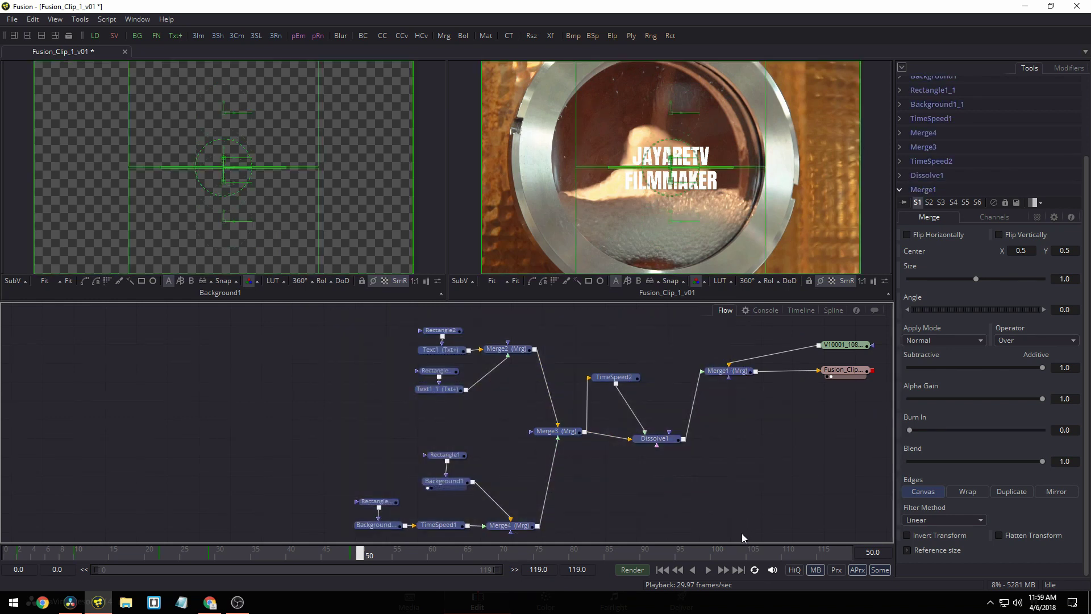
pyautogui.press('Delete')
pyautogui.moveTo(852, 343); pyautogui.dragTo(749, 367)
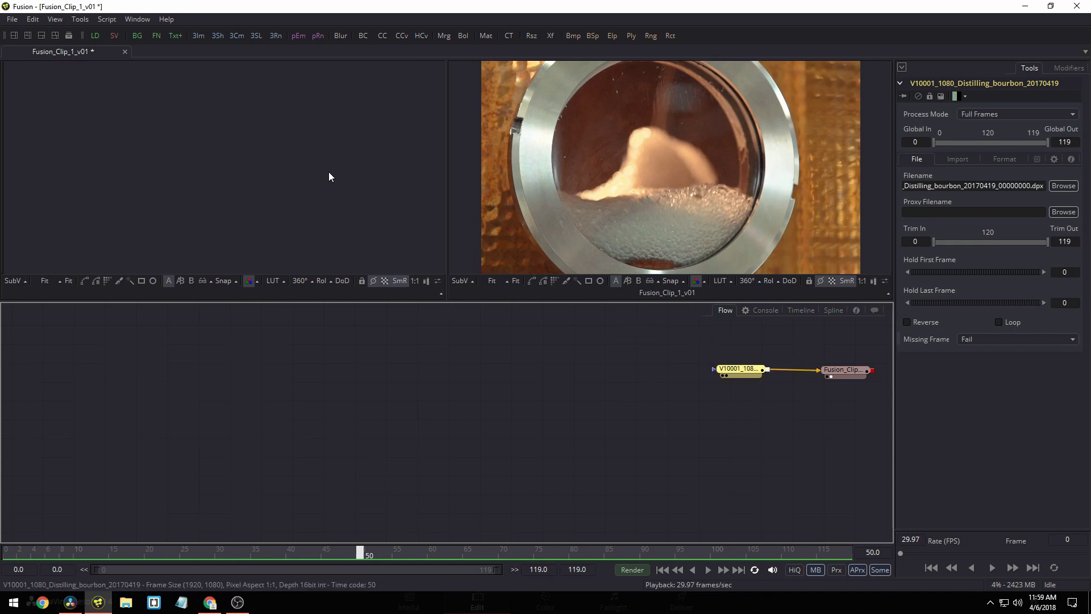
# - Show the V10001 clip in the first viewer and bring the saved title setting file from File Explorer into the flow
pyautogui.press('1')
pyautogui.click(127, 604)
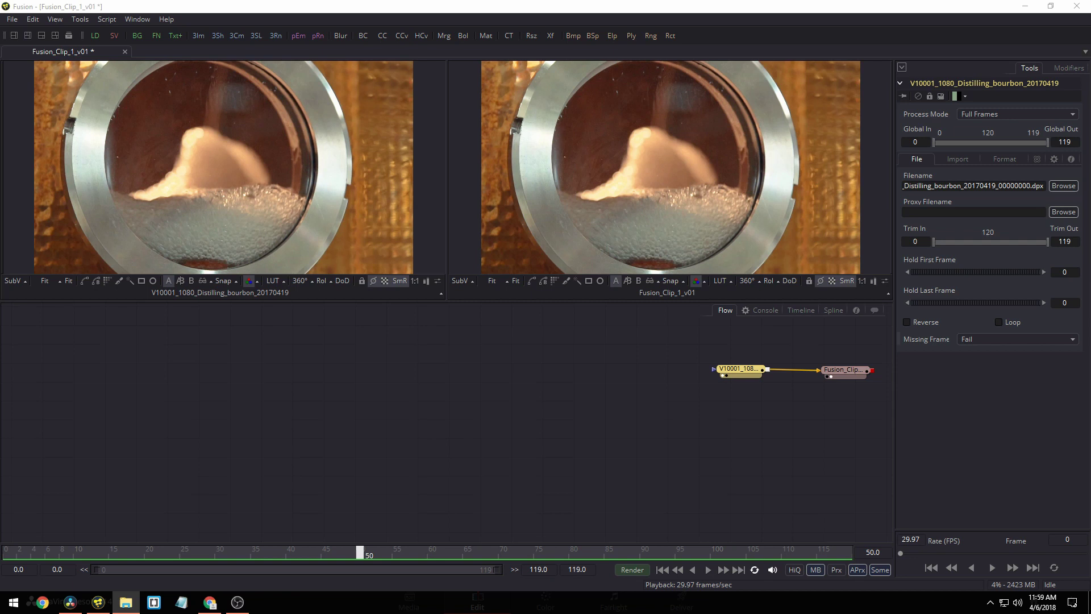
pyautogui.moveTo(685, 432); pyautogui.dragTo(461, 421)
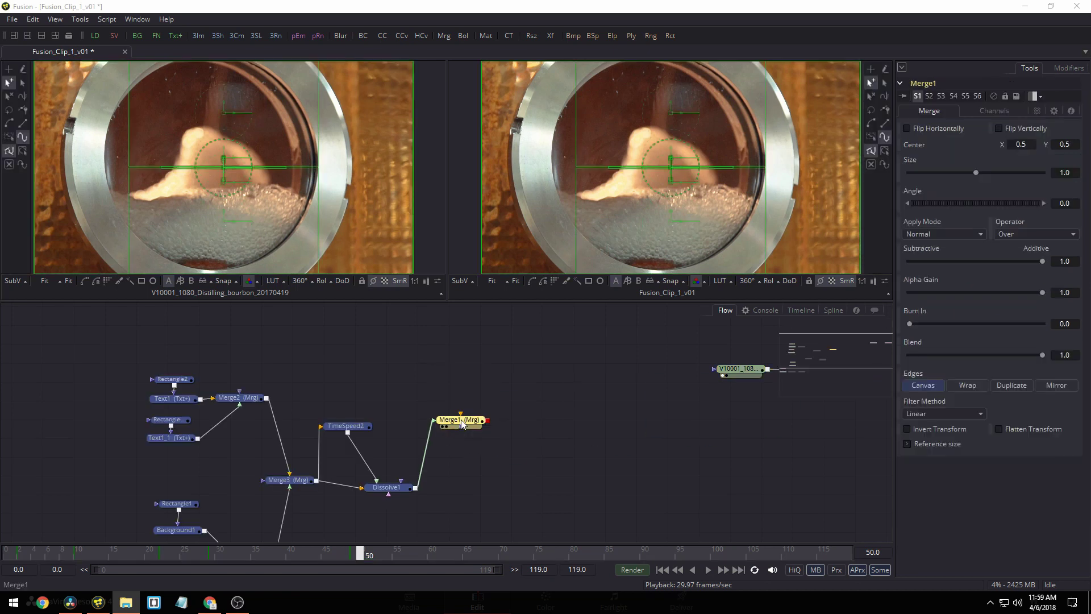
# - Place the V10001 clip node directly above the reloaded Merge1 and bring the Fusion_Clip_1_v01 output close beside them
pyautogui.moveTo(756, 367); pyautogui.dragTo(582, 359)
pyautogui.scroll(-2, 673, 378)
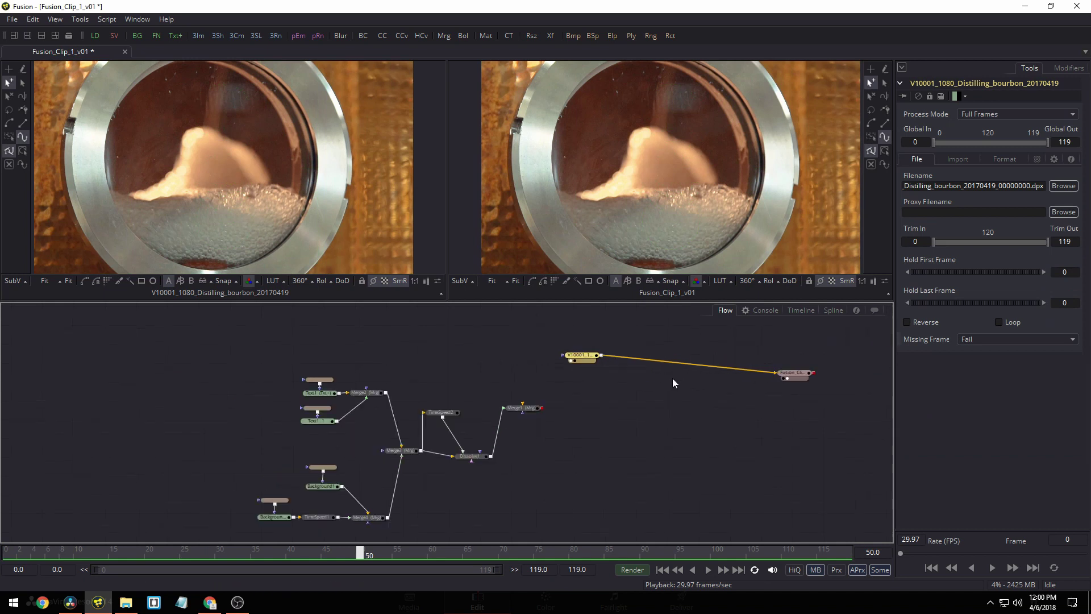
pyautogui.scroll(-1, 673, 377)
pyautogui.moveTo(762, 375); pyautogui.dragTo(626, 386)
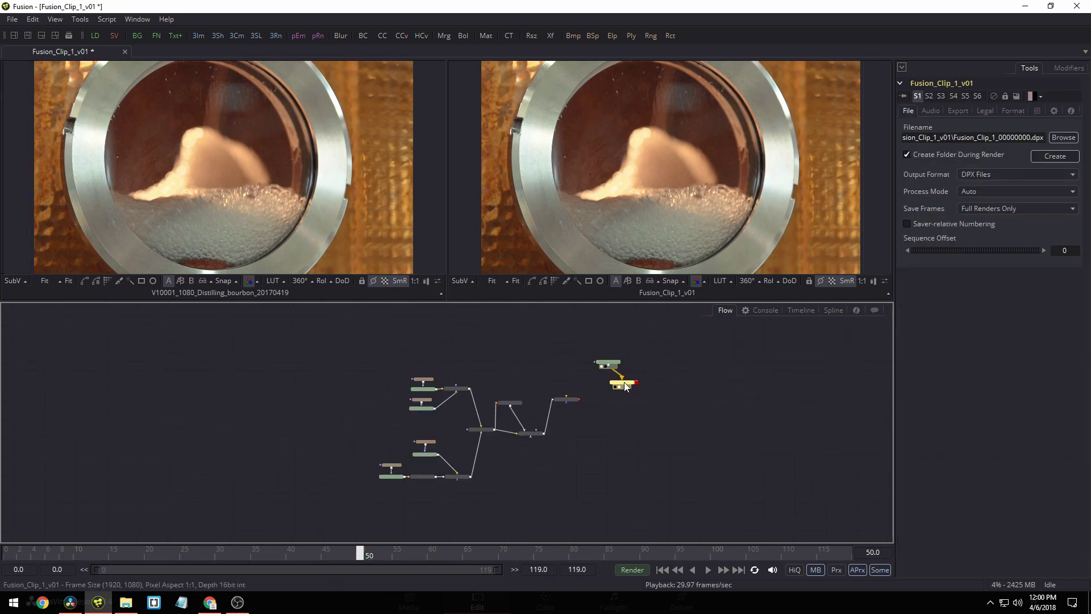
pyautogui.scroll(3, 625, 385)
pyautogui.moveTo(596, 322); pyautogui.dragTo(472, 355)
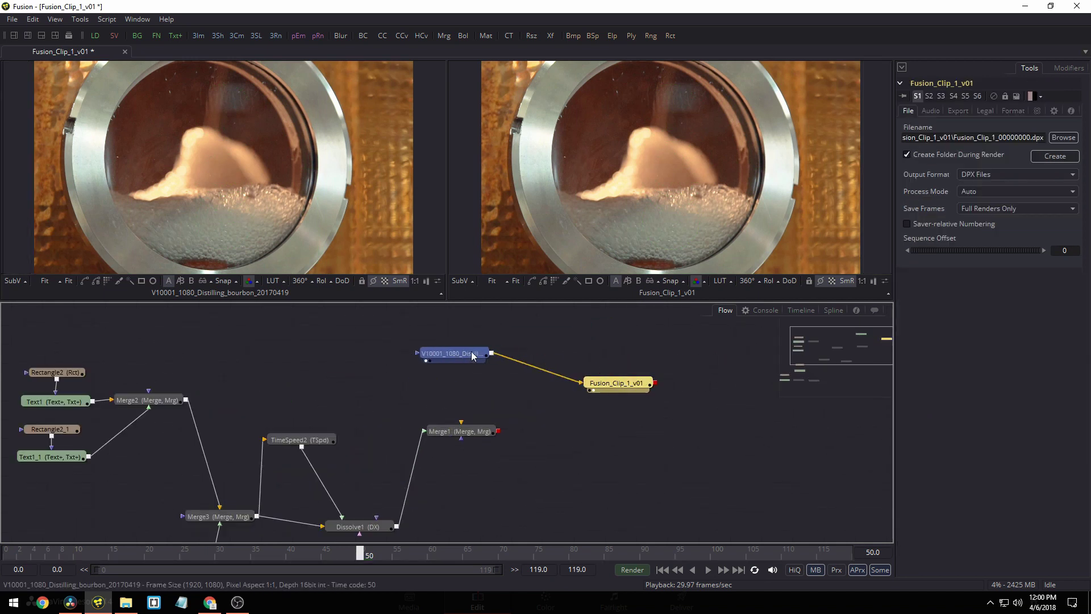
pyautogui.moveTo(622, 380)
pyautogui.mouseDown()
pyautogui.moveTo(630, 370)
pyautogui.moveTo(622, 383)
pyautogui.mouseUp()
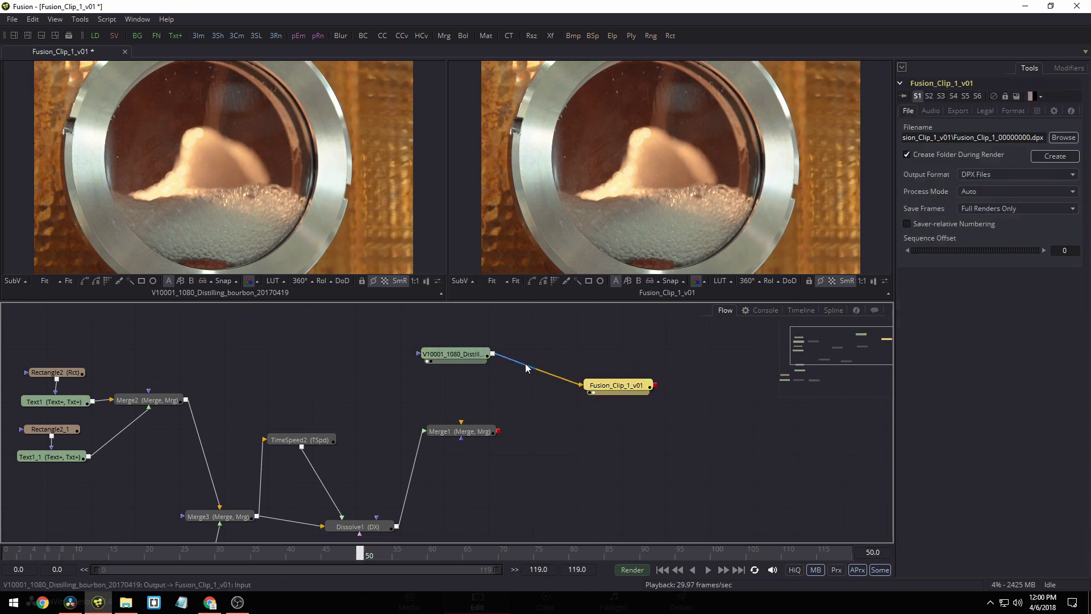
# - Wire the V10001 clip into Merge1's background and Merge1's output into Fusion_Clip_1_v01, and check the result at frame 41
pyautogui.moveTo(493, 355); pyautogui.dragTo(462, 427)
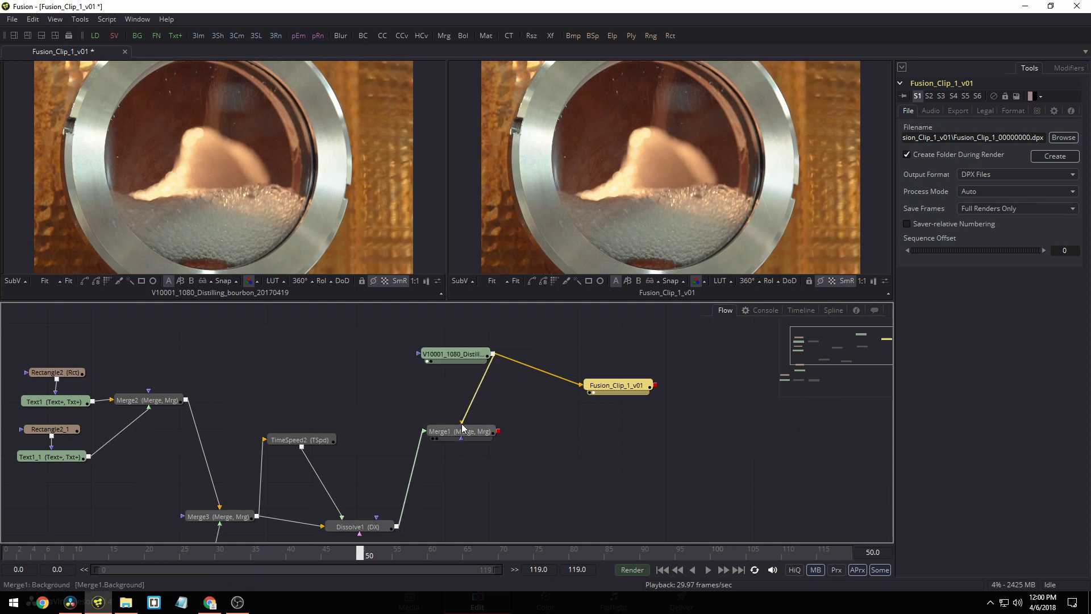
pyautogui.moveTo(498, 430); pyautogui.dragTo(625, 382)
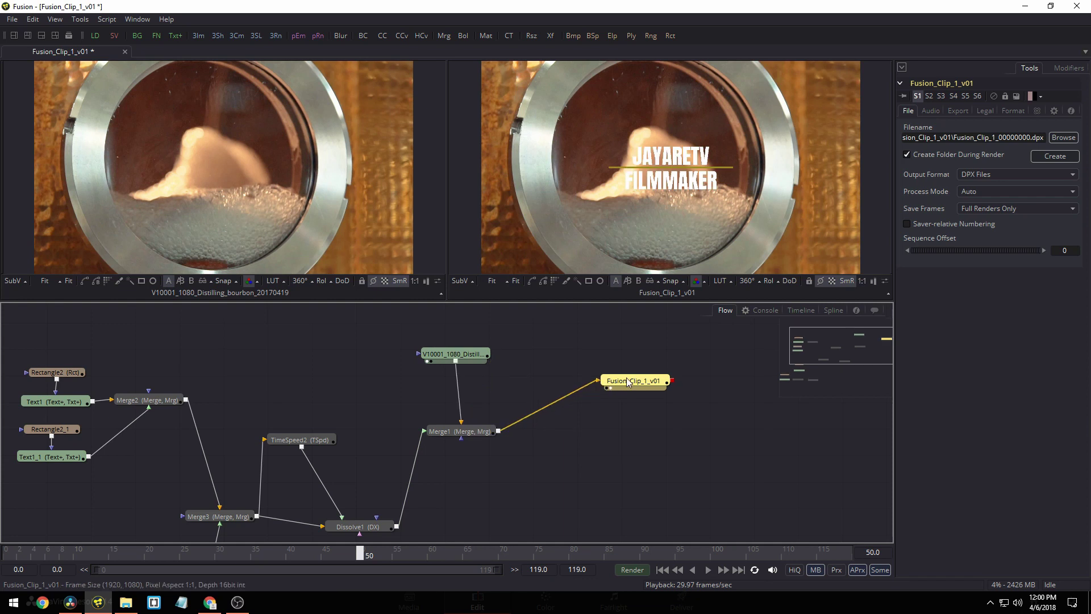
pyautogui.moveTo(512, 555); pyautogui.dragTo(296, 555)
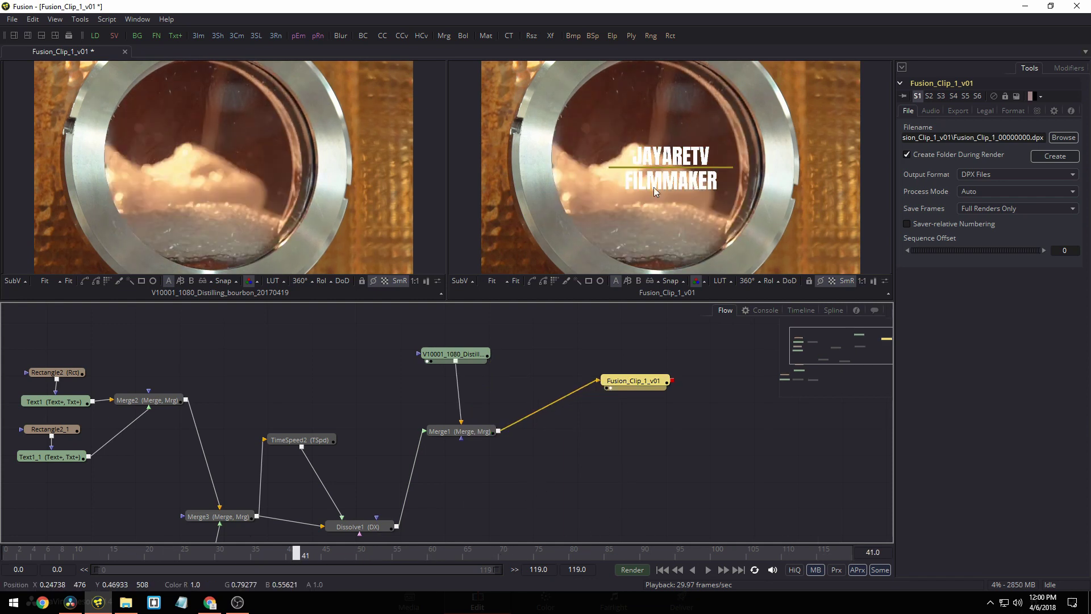
# - Examine the editable text of Text1 and Text1_1 and the line colours of Background1 and Background1_1
pyautogui.click(33, 403)
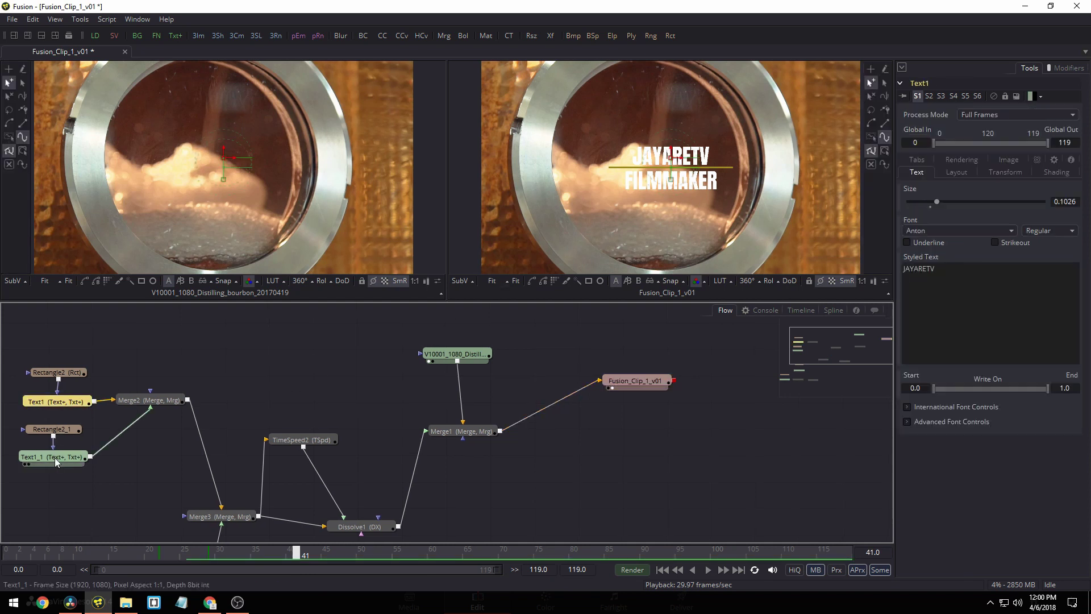
pyautogui.click(54, 458)
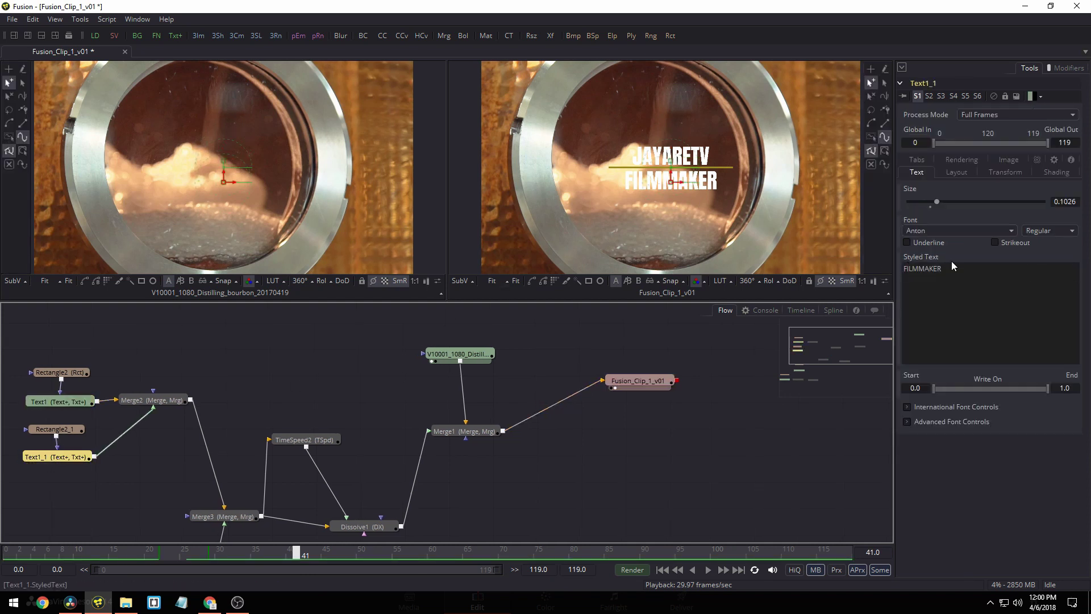
pyautogui.moveTo(147, 485); pyautogui.dragTo(335, 344)
pyautogui.click(254, 449)
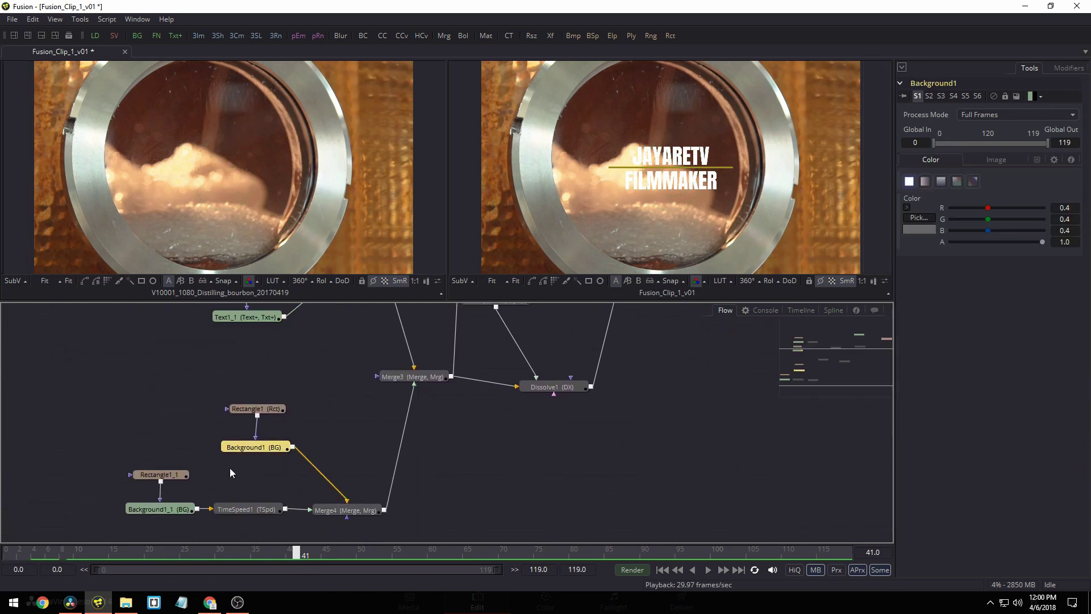
pyautogui.click(163, 511)
pyautogui.moveTo(165, 509)
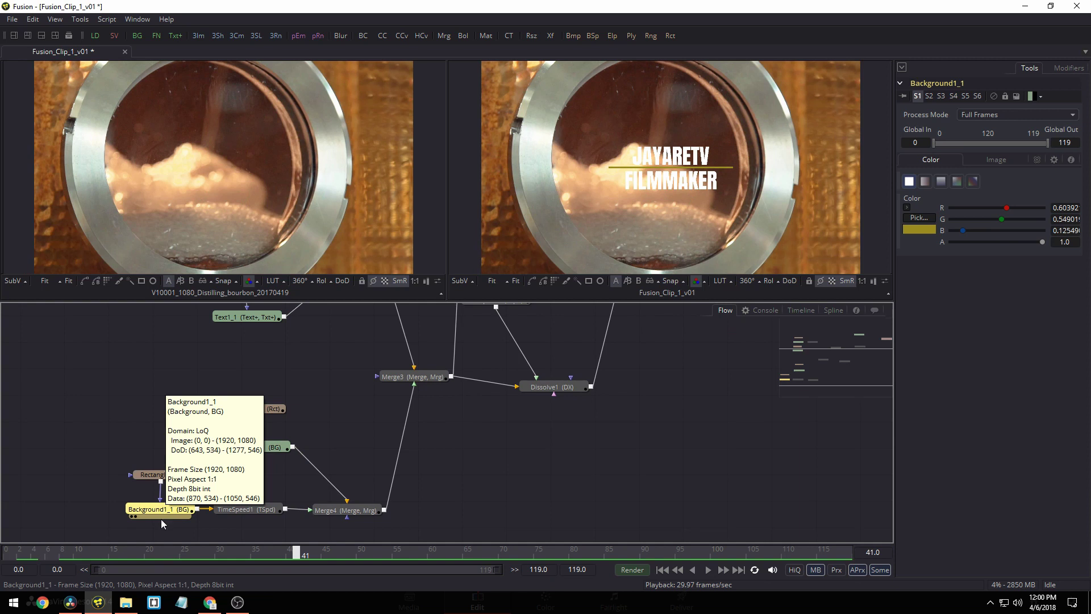
# - Render frames 0 to 119 at full size using the Final configuration
pyautogui.click(620, 570)
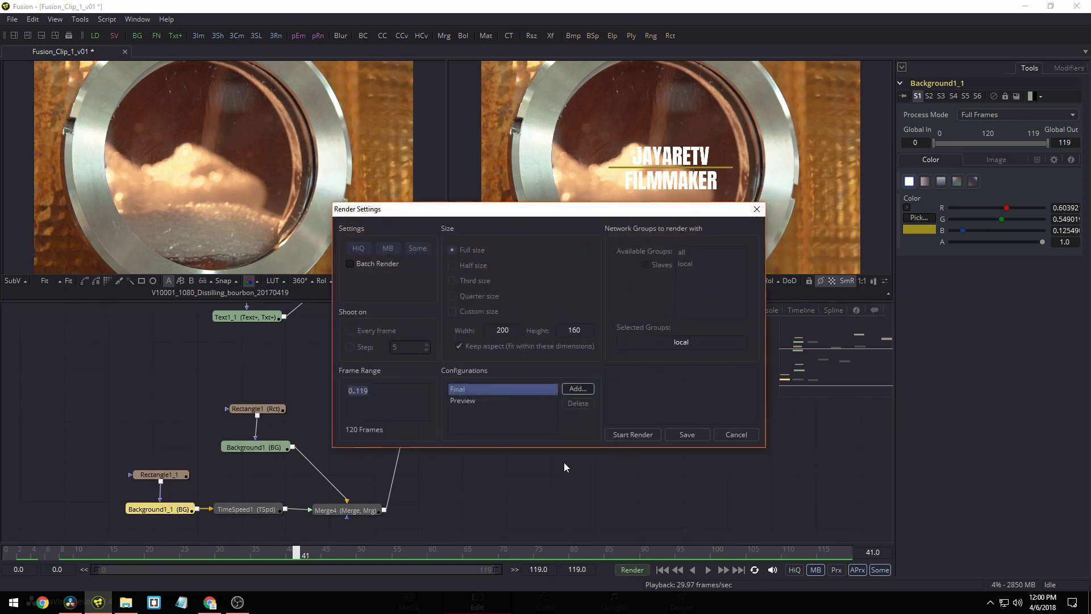
pyautogui.click(639, 436)
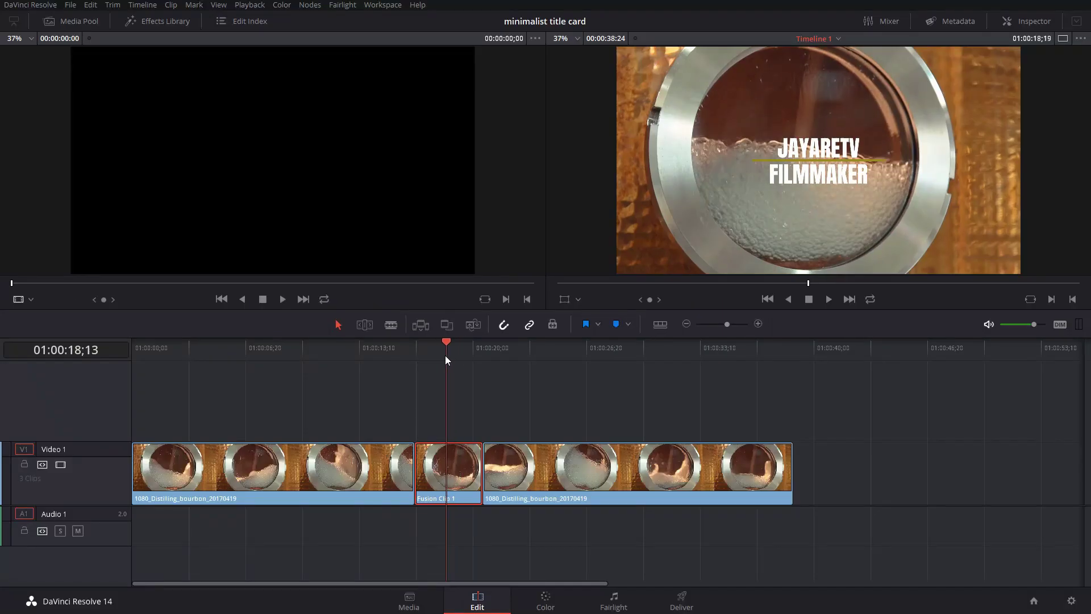
# - Switch to DaVinci Resolve and play the timeline full screen through the rendered Fusion Clip 1, returning to the normal view
pyautogui.moveTo(445, 356); pyautogui.dragTo(323, 366)
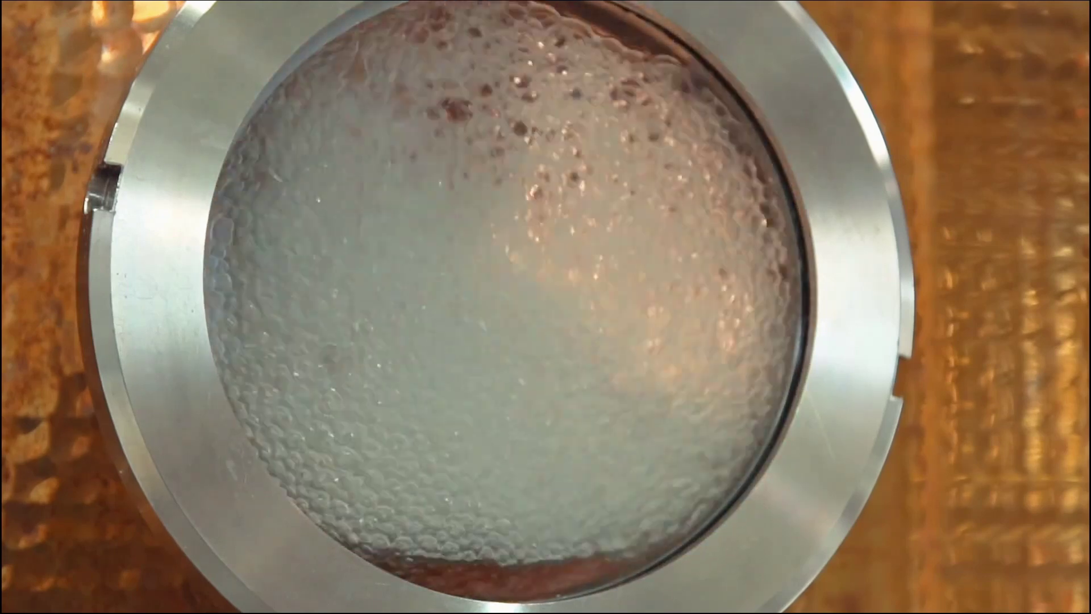
pyautogui.moveTo(344, 387)
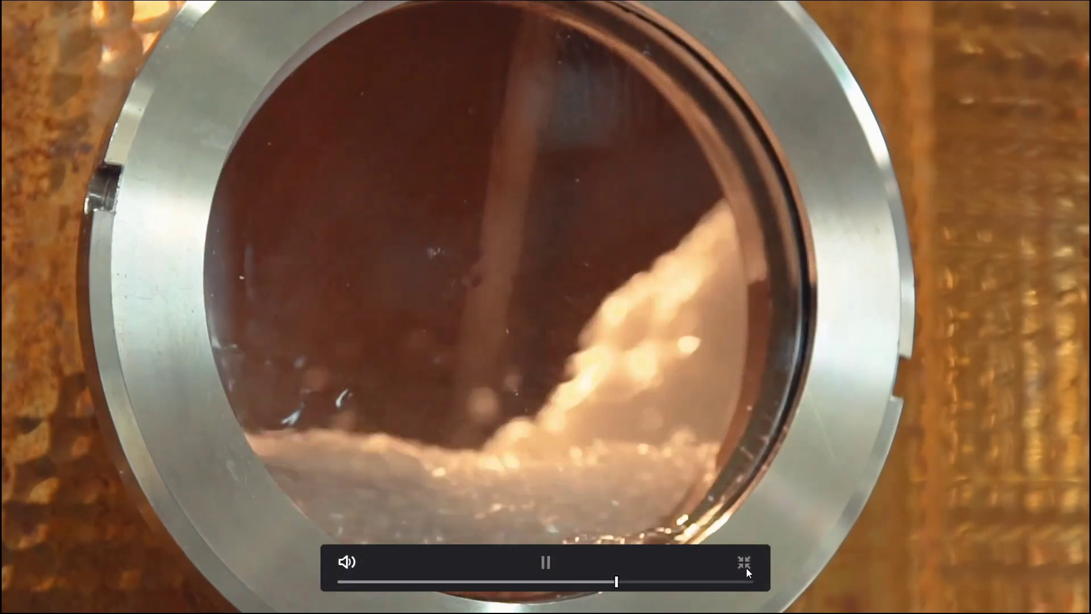
pyautogui.click(745, 563)
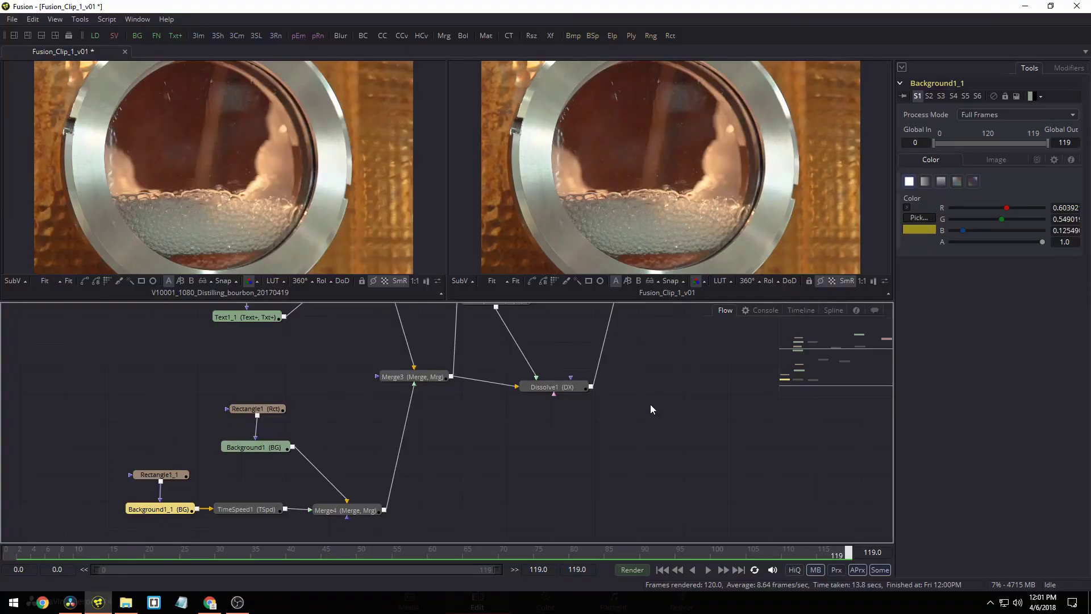
# - Move Merge1 slightly farther below the V10001 clip node
pyautogui.moveTo(650, 409); pyautogui.dragTo(536, 510)
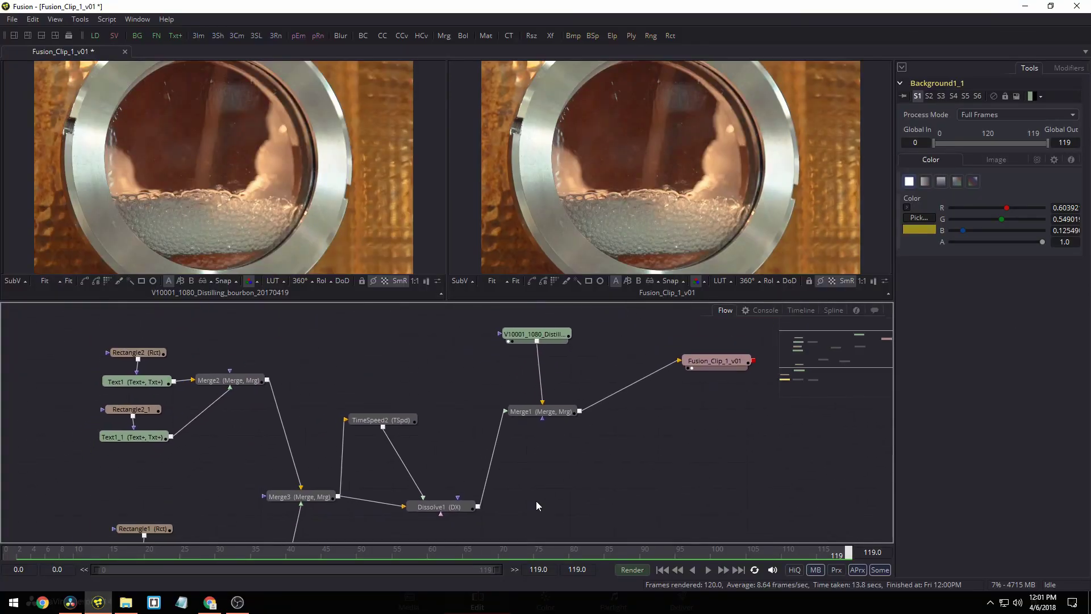
pyautogui.moveTo(534, 414); pyautogui.dragTo(538, 440)
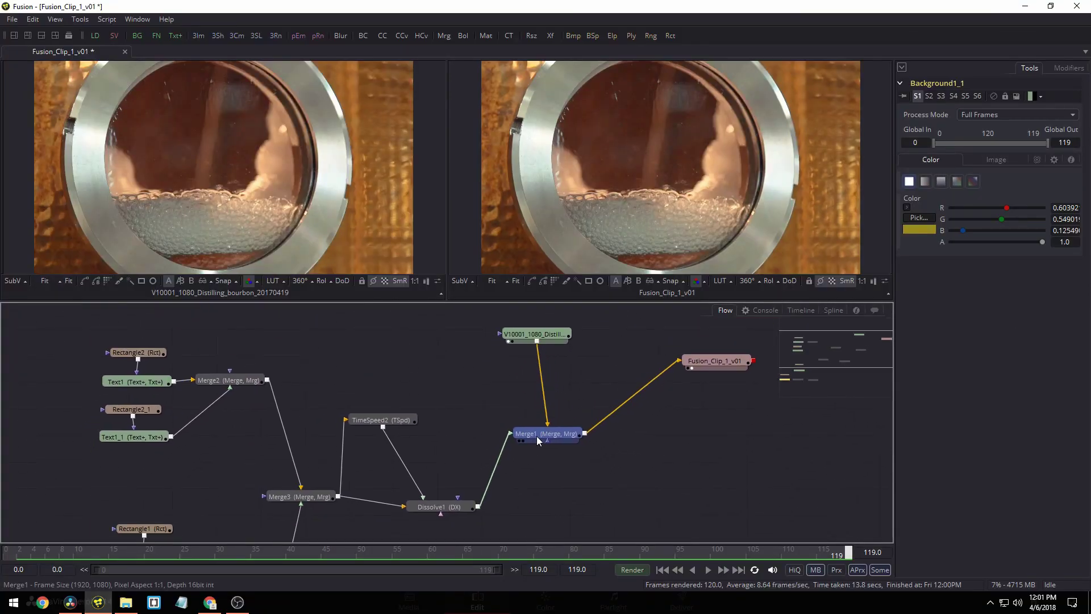
# - Raise Dissolve1 slightly and move Merge1 farther from it to make room between the two nodes
pyautogui.moveTo(462, 506); pyautogui.dragTo(454, 482)
pyautogui.moveTo(544, 435); pyautogui.dragTo(606, 452)
pyautogui.click(452, 483)
pyautogui.click(595, 448)
pyautogui.click(451, 488)
pyautogui.moveTo(446, 487); pyautogui.dragTo(448, 481)
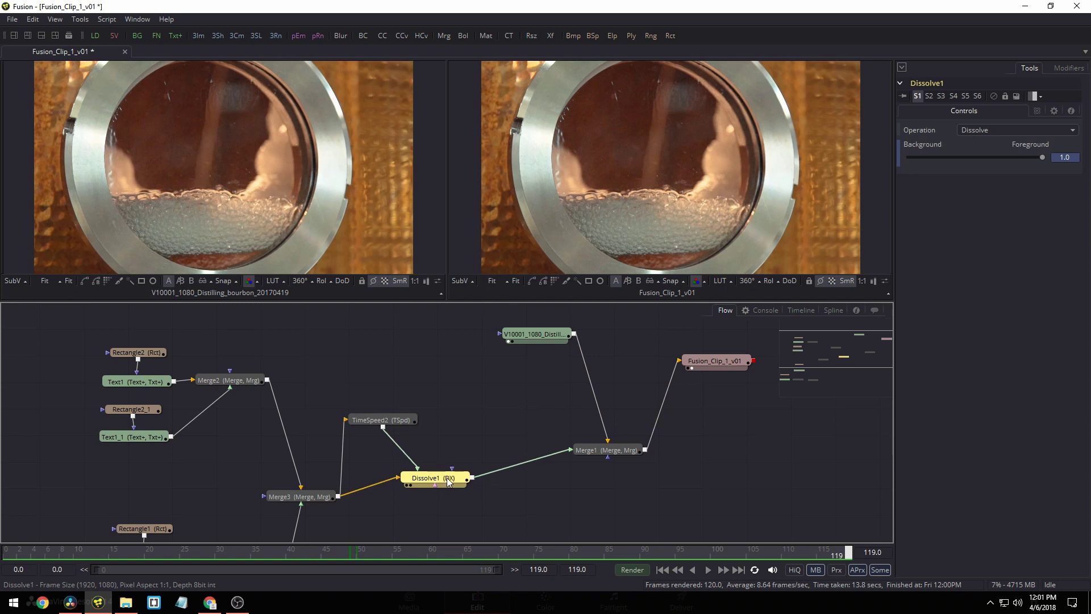
# - Insert a Transform node between Dissolve1 and Merge1, and select it for editing
pyautogui.hotkey('ctrl', 'space')
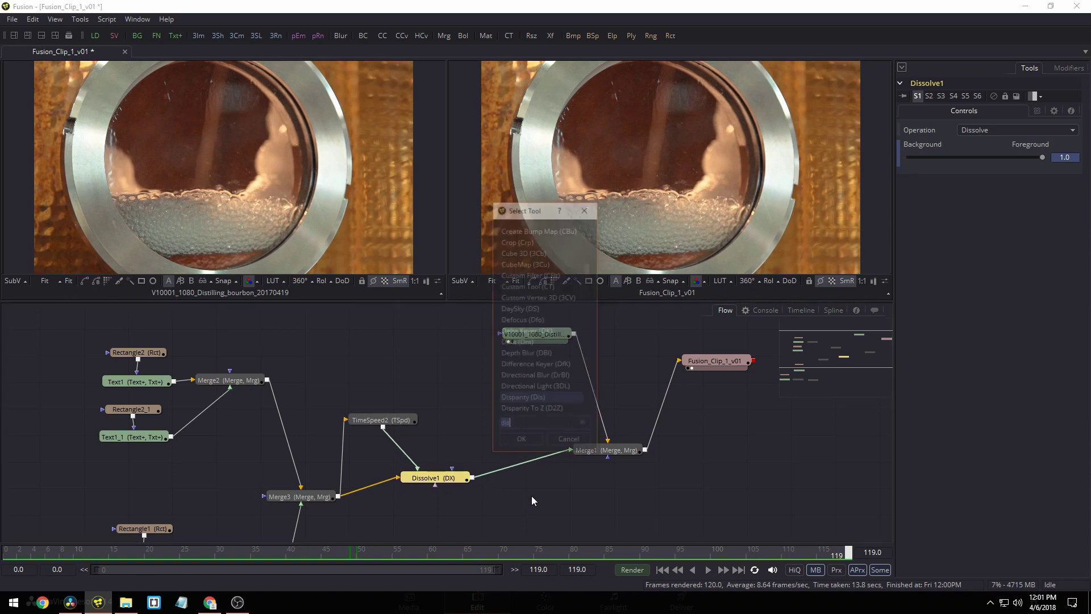
pyautogui.write('tr')
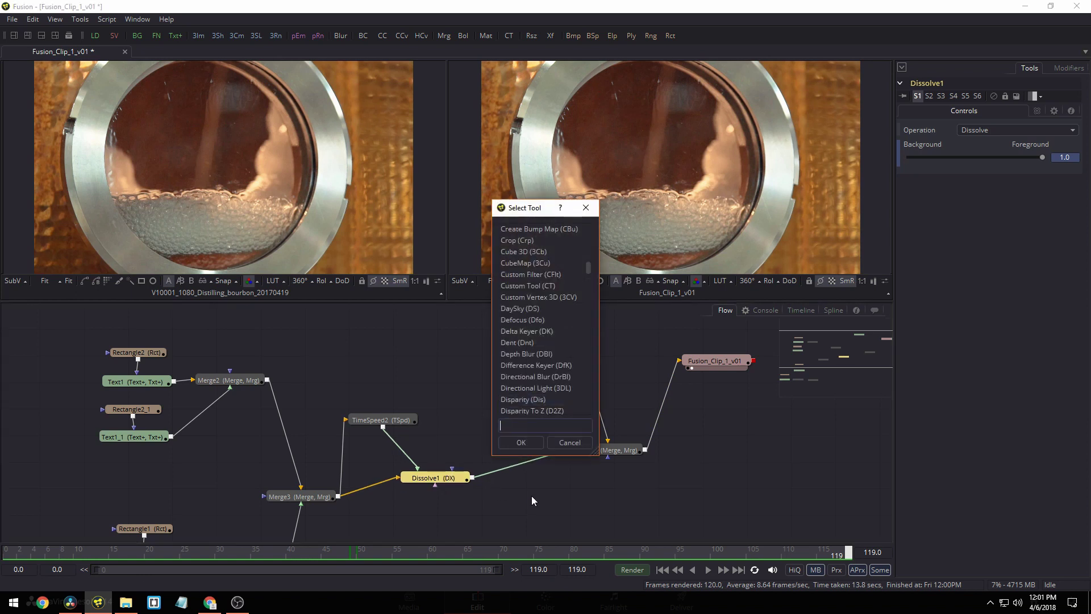
pyautogui.write('a')
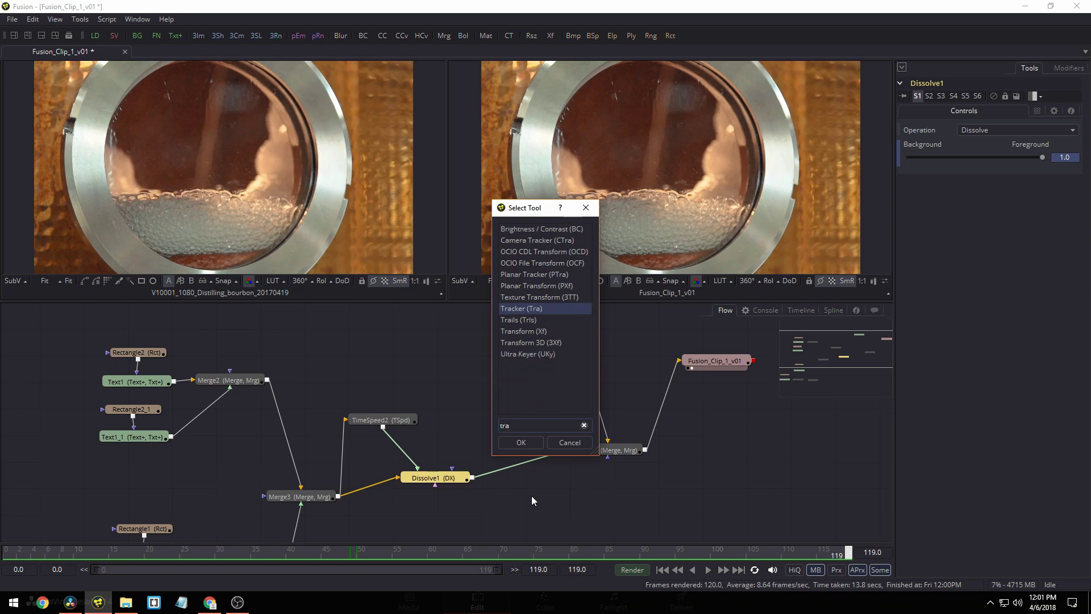
pyautogui.press('Down')
pyautogui.press('Down')
pyautogui.press('Return')
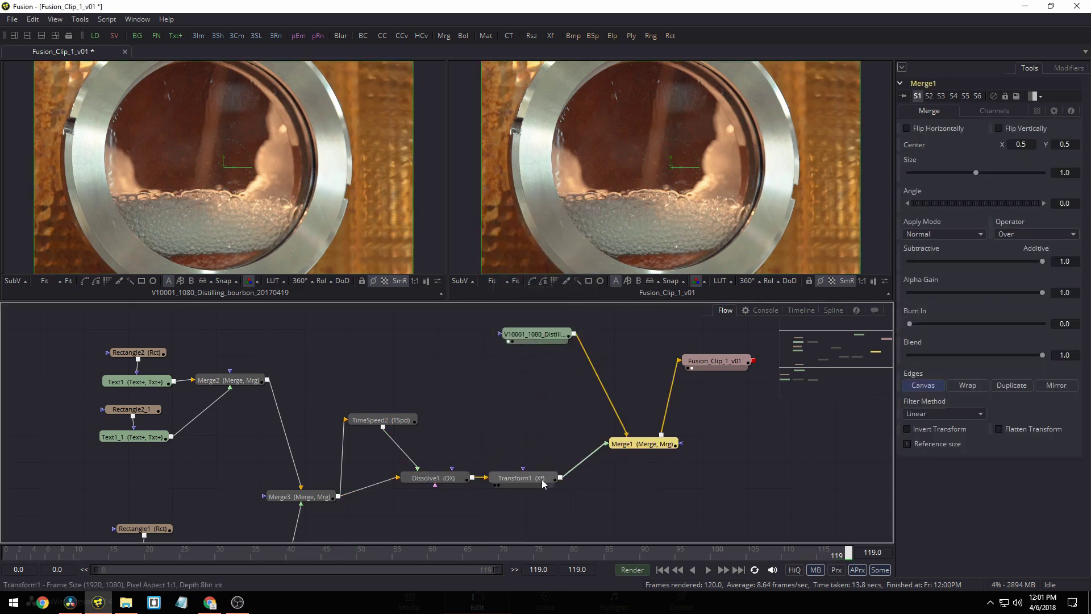
pyautogui.click(547, 470)
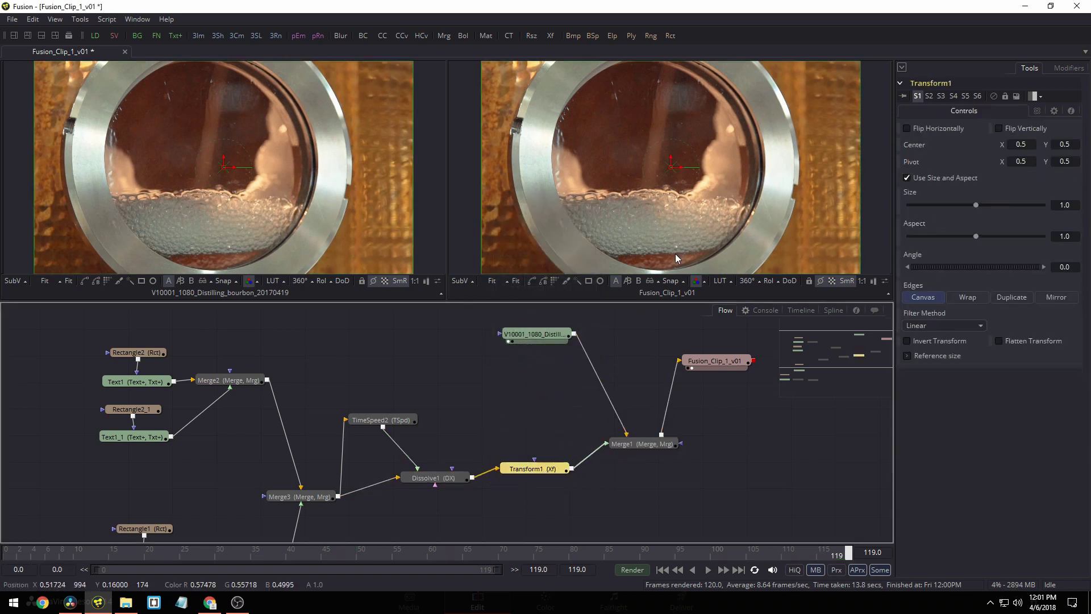
# - At frame 32, reposition the title with Transform1 into the picture's lower-left corner, at about X 0.184, Y 0.157
pyautogui.moveTo(716, 364); pyautogui.dragTo(718, 249)
pyautogui.click(638, 427)
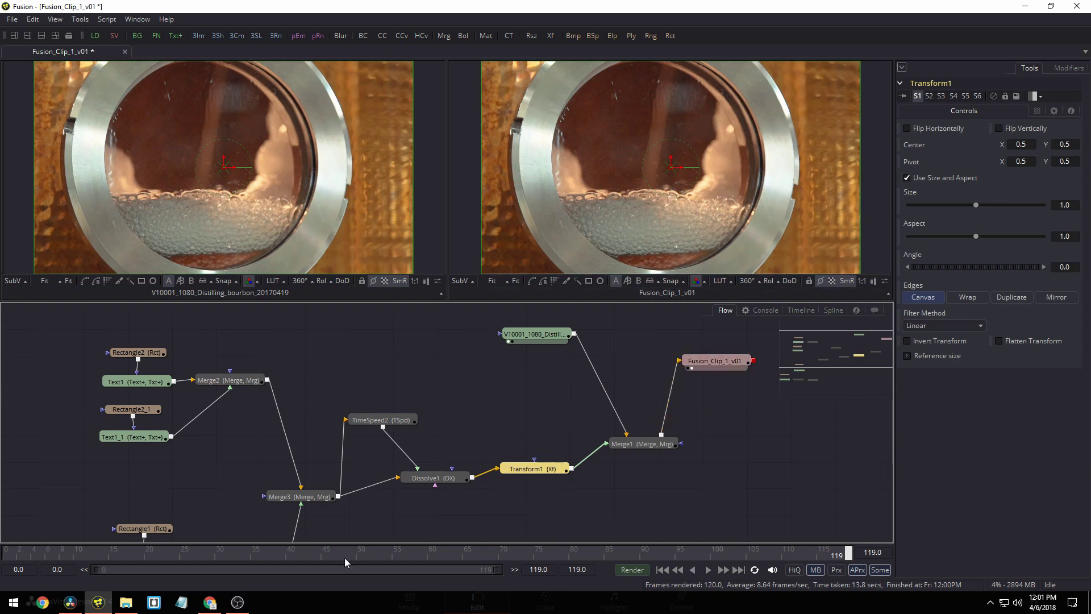
pyautogui.moveTo(345, 558); pyautogui.dragTo(233, 551)
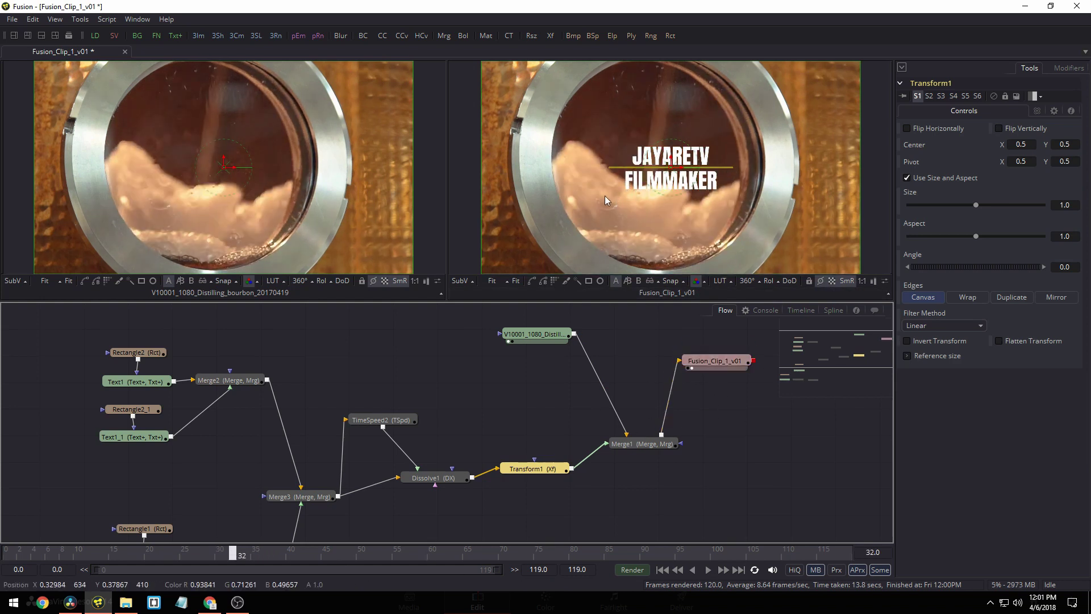
pyautogui.scroll(-1, 601, 204)
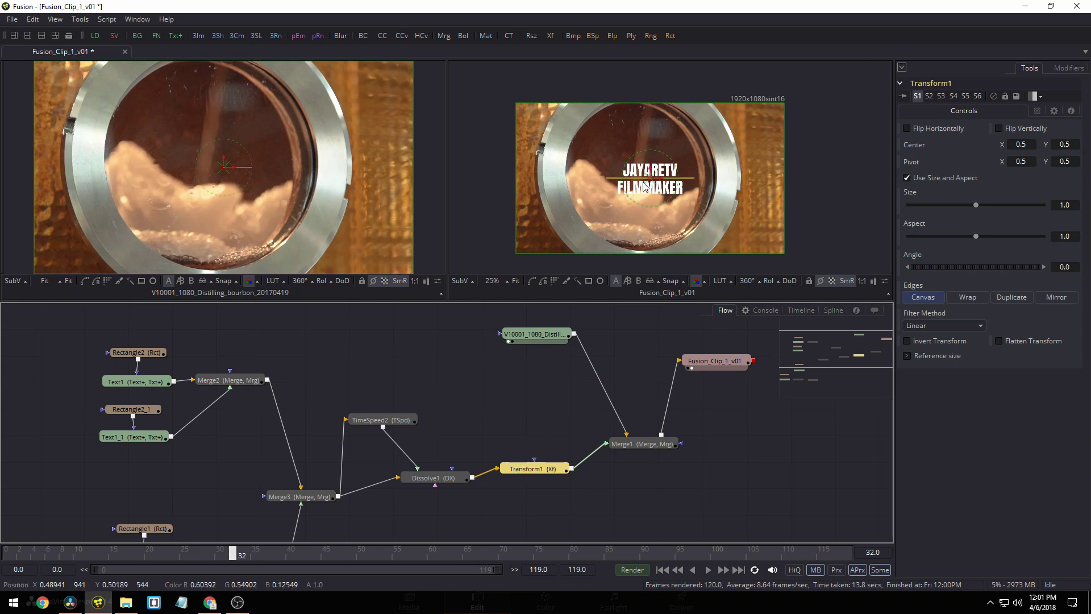
pyautogui.moveTo(651, 181); pyautogui.dragTo(569, 234)
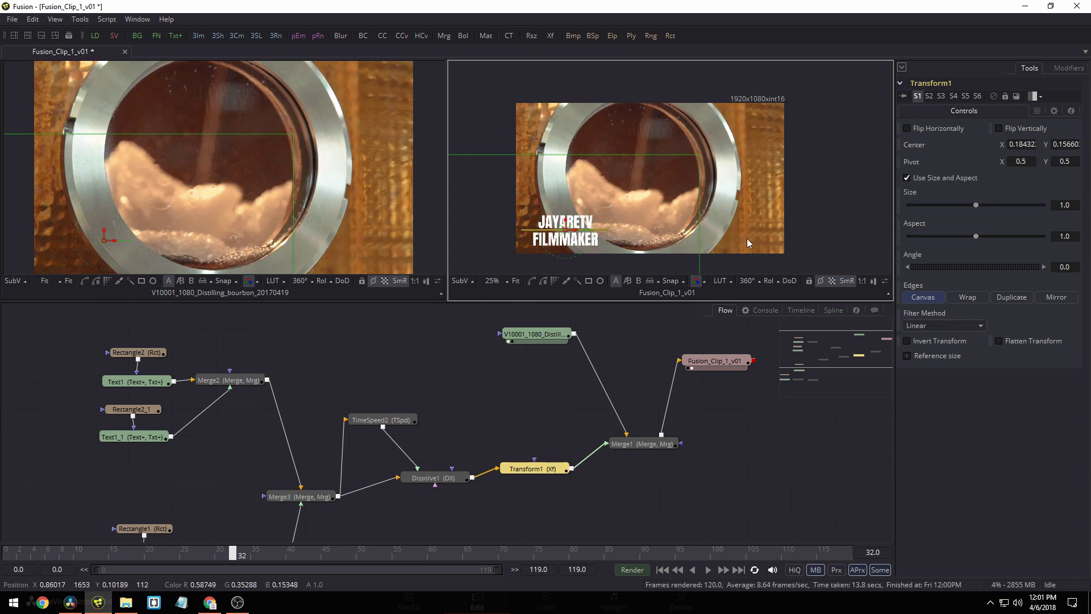
# - Inspect the text settings of Text1 and Text1_1 and check the repositioned title at frame 48
pyautogui.click(143, 383)
pyautogui.click(134, 436)
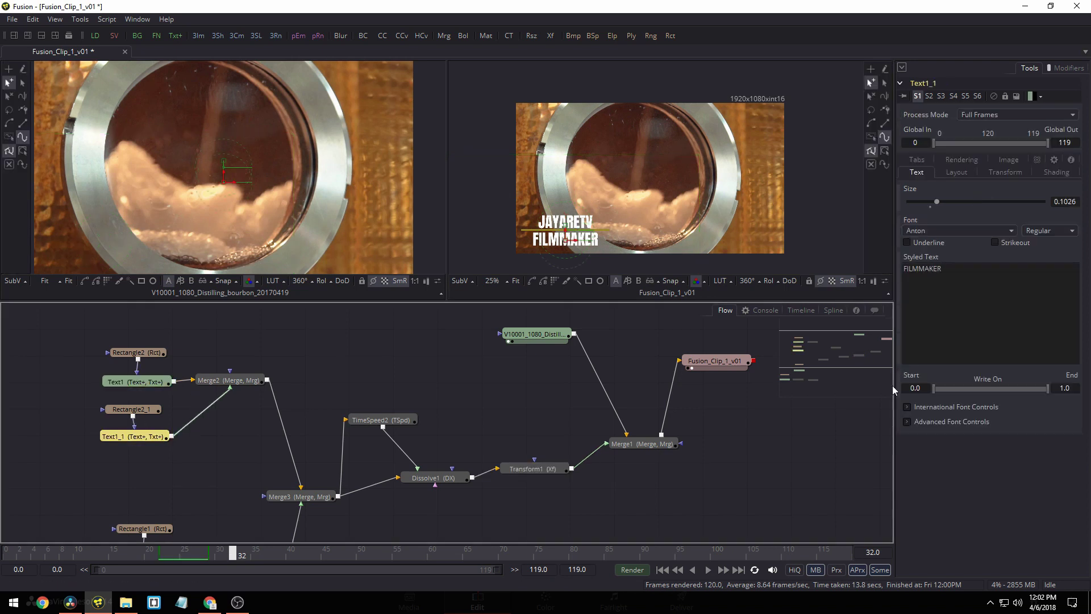
pyautogui.moveTo(333, 555)
pyautogui.mouseDown()
pyautogui.moveTo(848, 557)
pyautogui.moveTo(346, 556)
pyautogui.mouseUp()
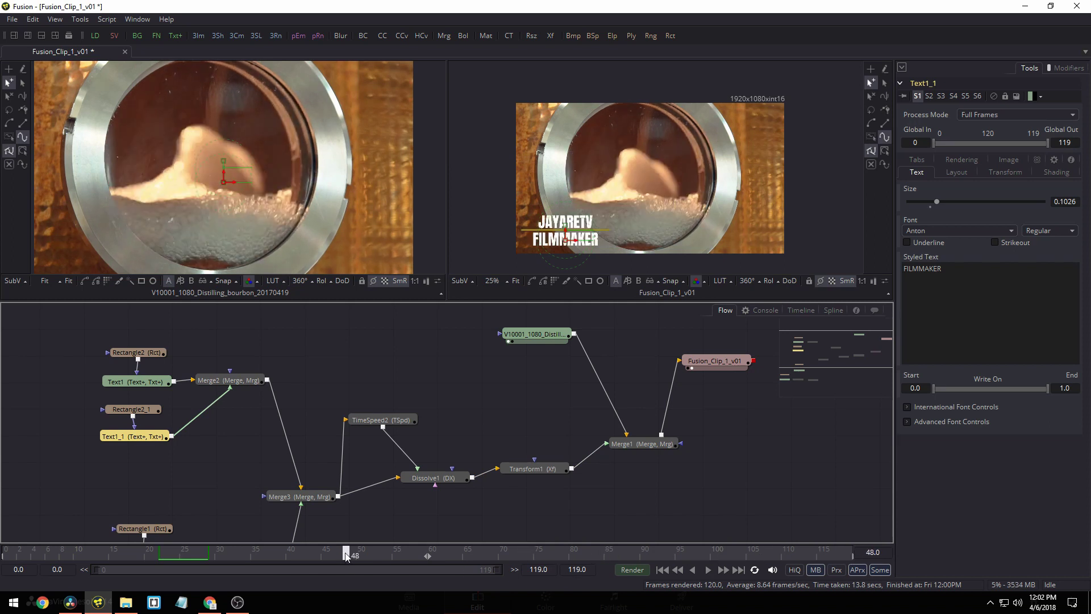